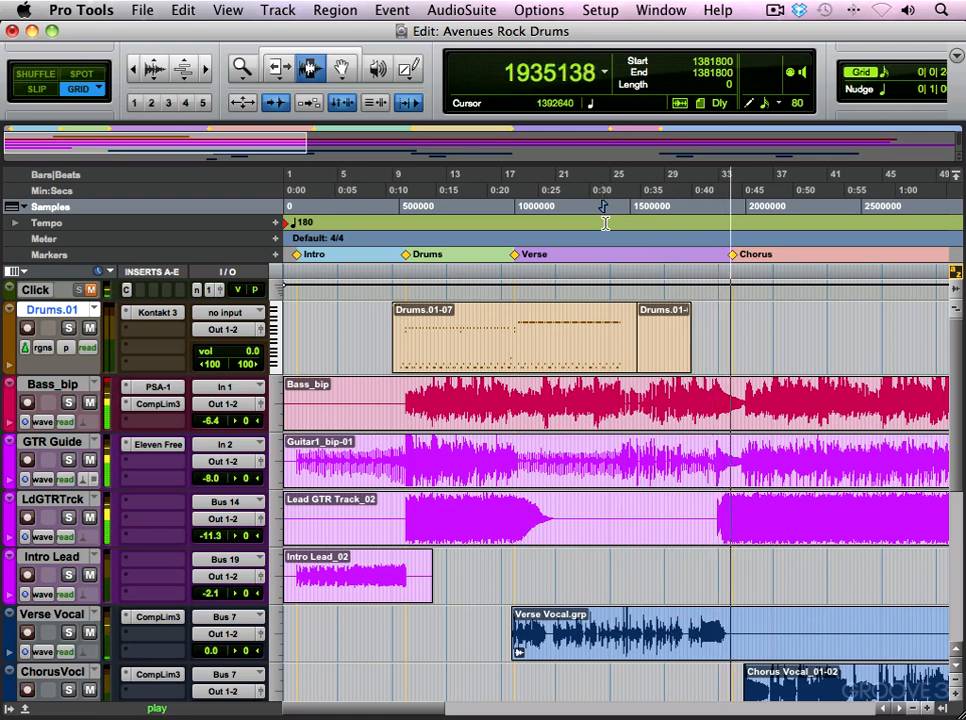
- Stop playback and draw D1 notes at 26|1, 26|2, 26|3 and 27|1, with C1 notes at 26|4 and 27|2, in Drums.01
key(space)
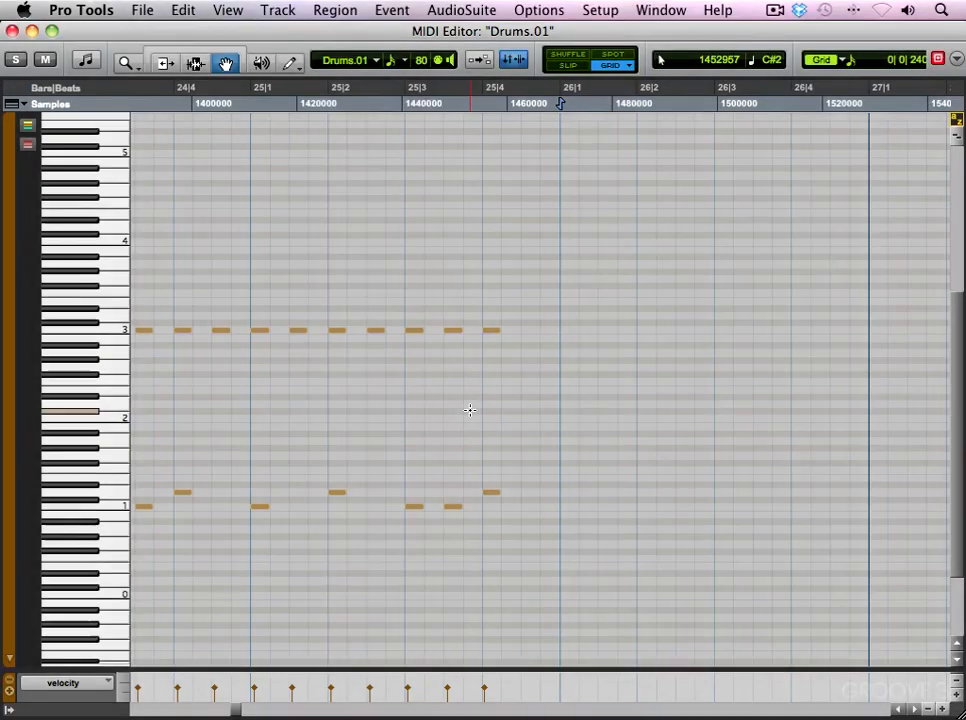
key(super+bracketleft)
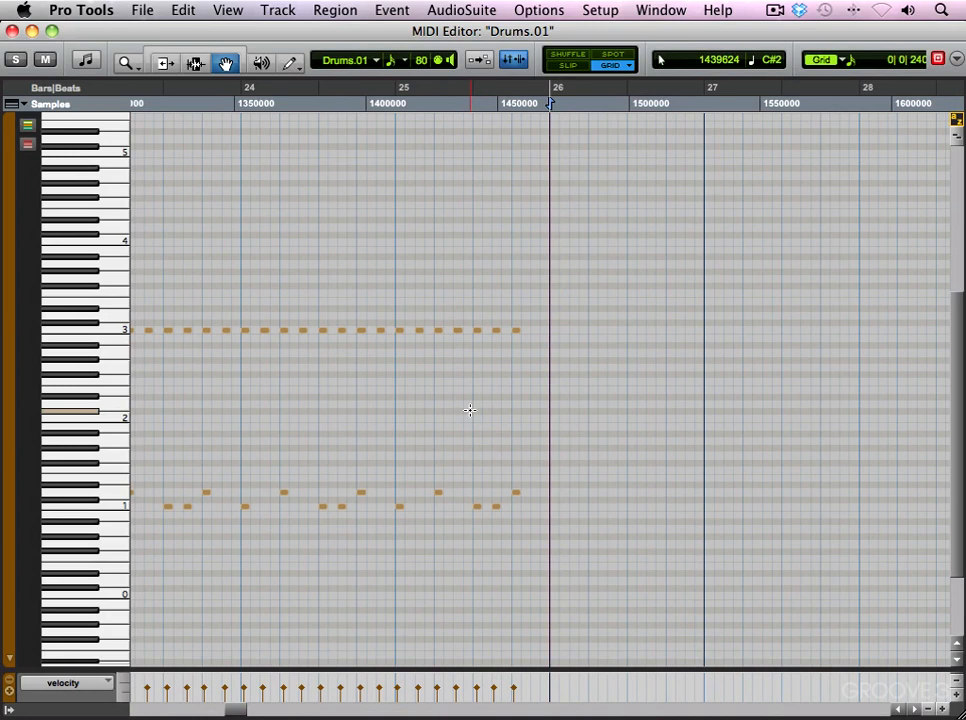
key(super+bracketright)
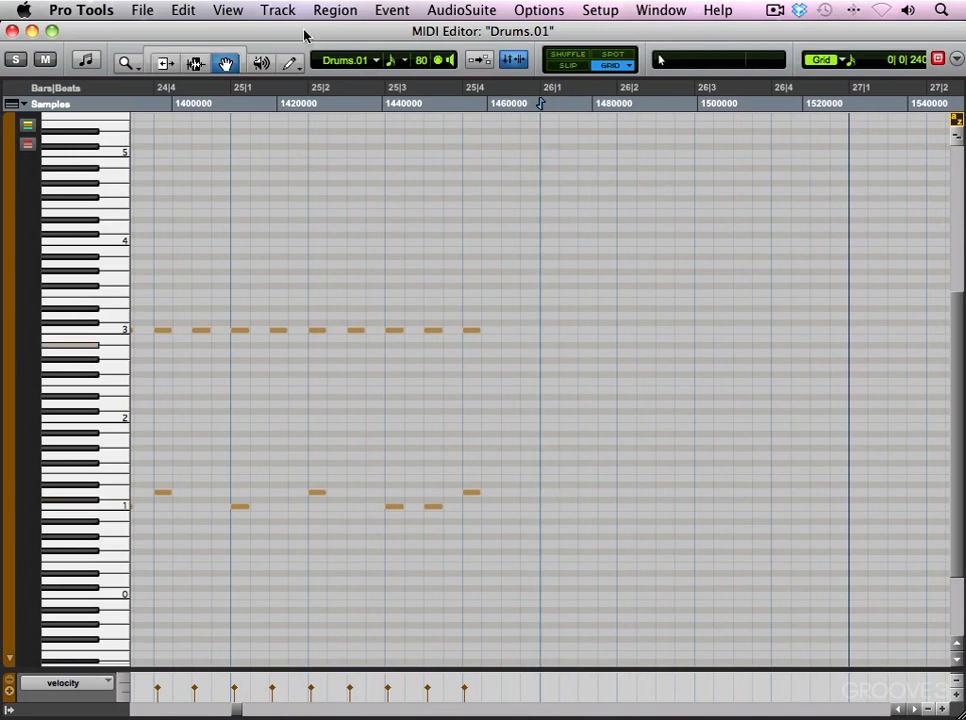
click(290, 62)
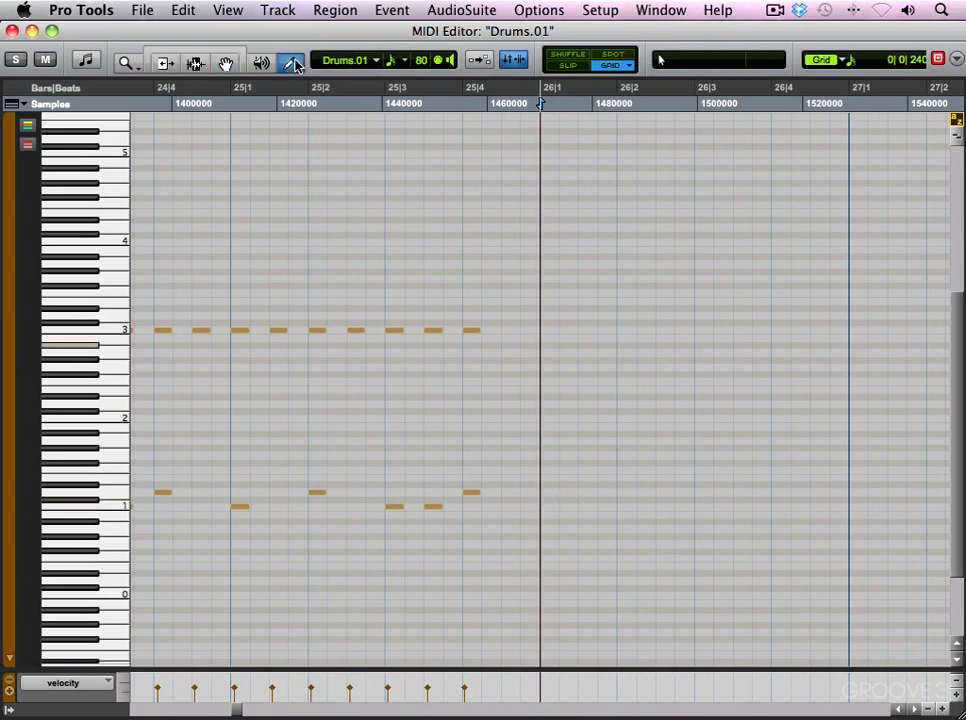
click(546, 492)
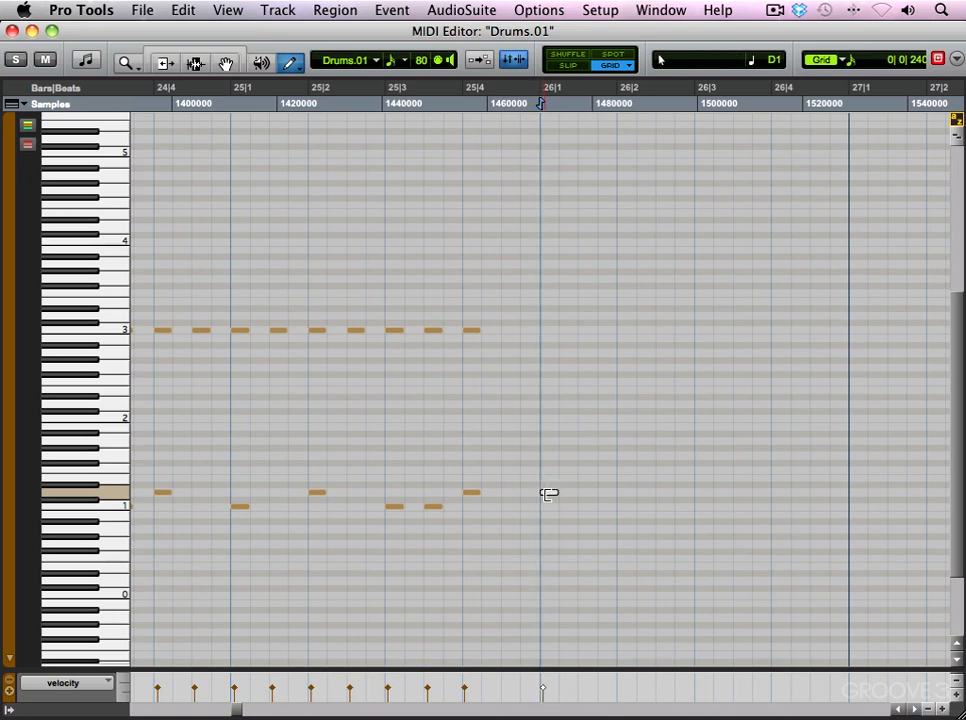
click(624, 492)
click(701, 492)
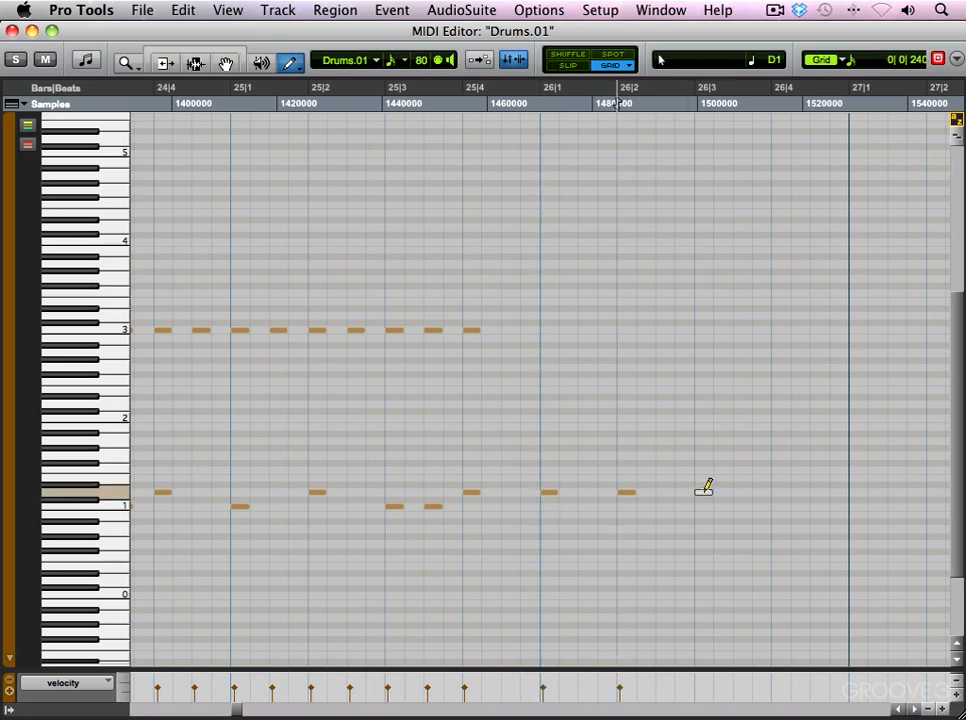
click(781, 507)
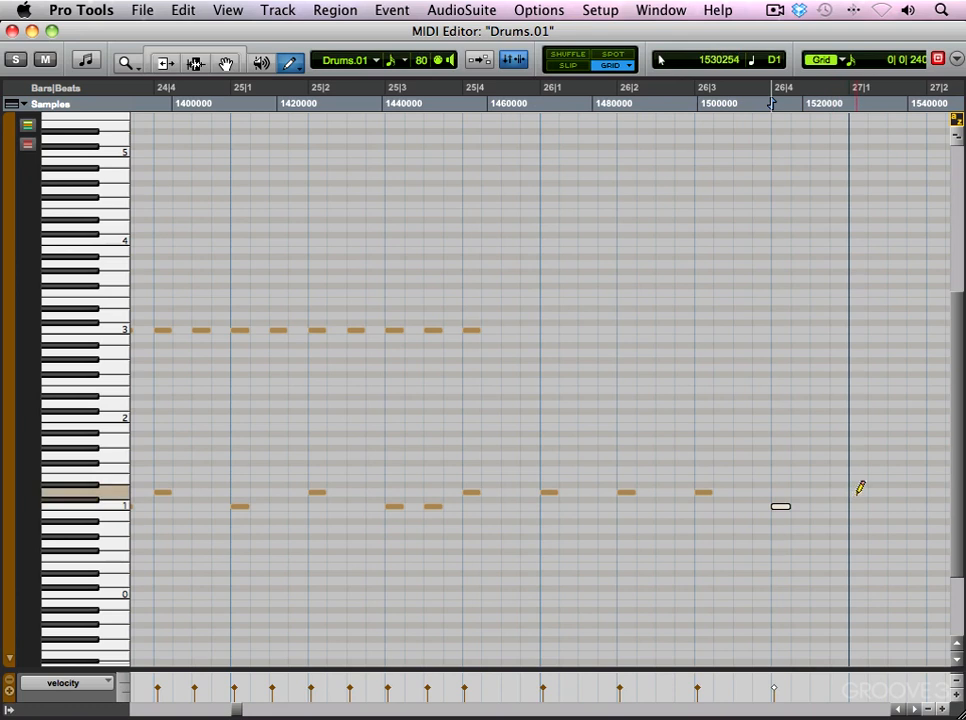
click(857, 492)
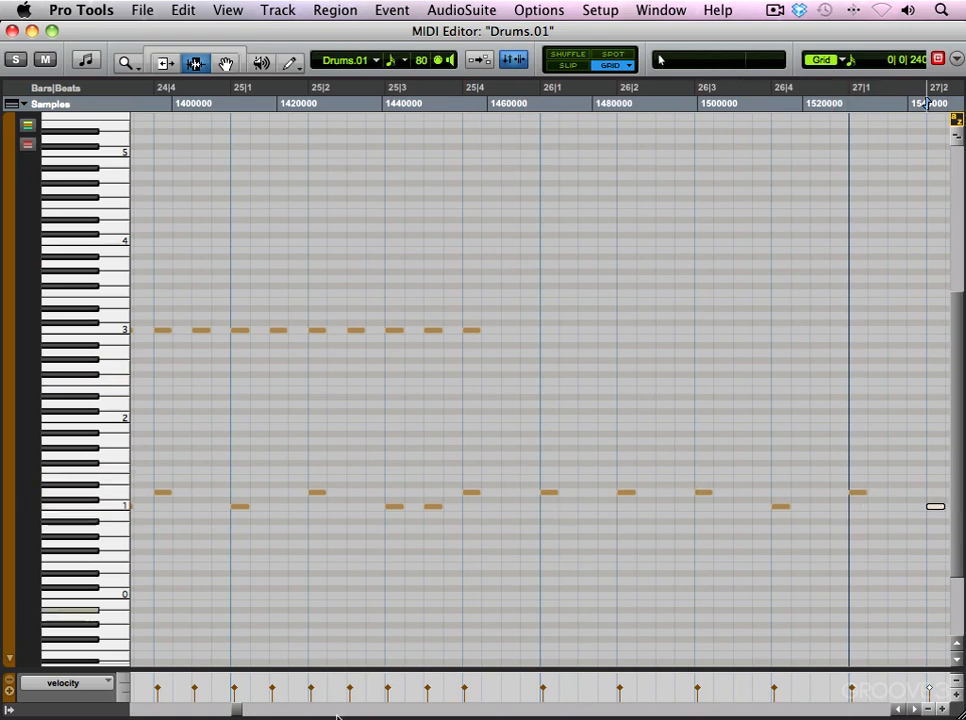
- Add a D1 note at 27|3 and play back the new drum pattern from bar 25
scroll(704, 545, right, 3)
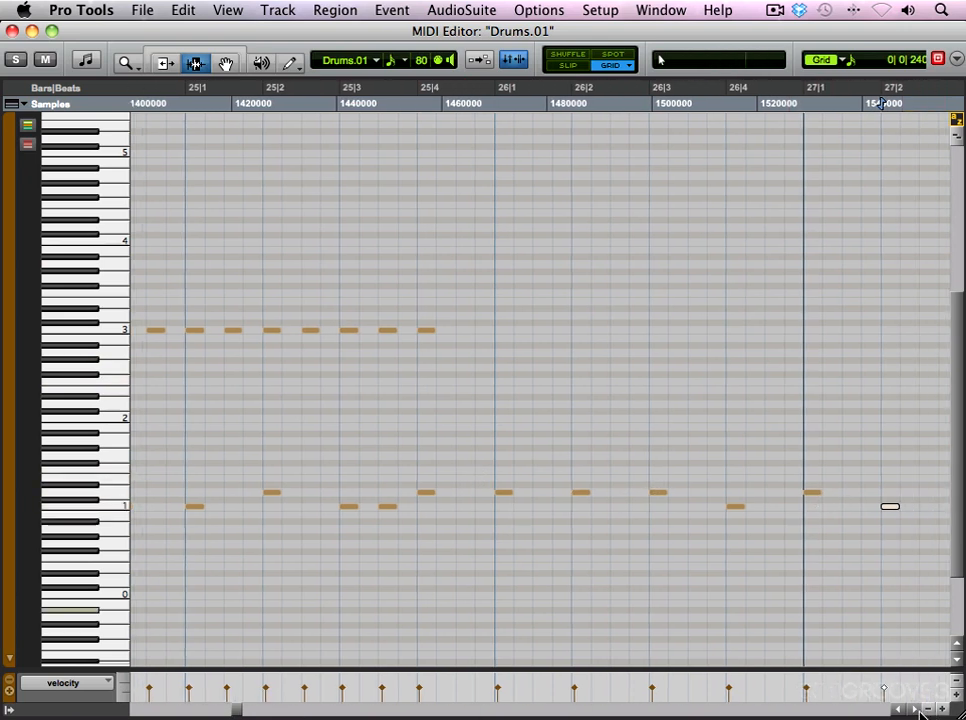
click(915, 492)
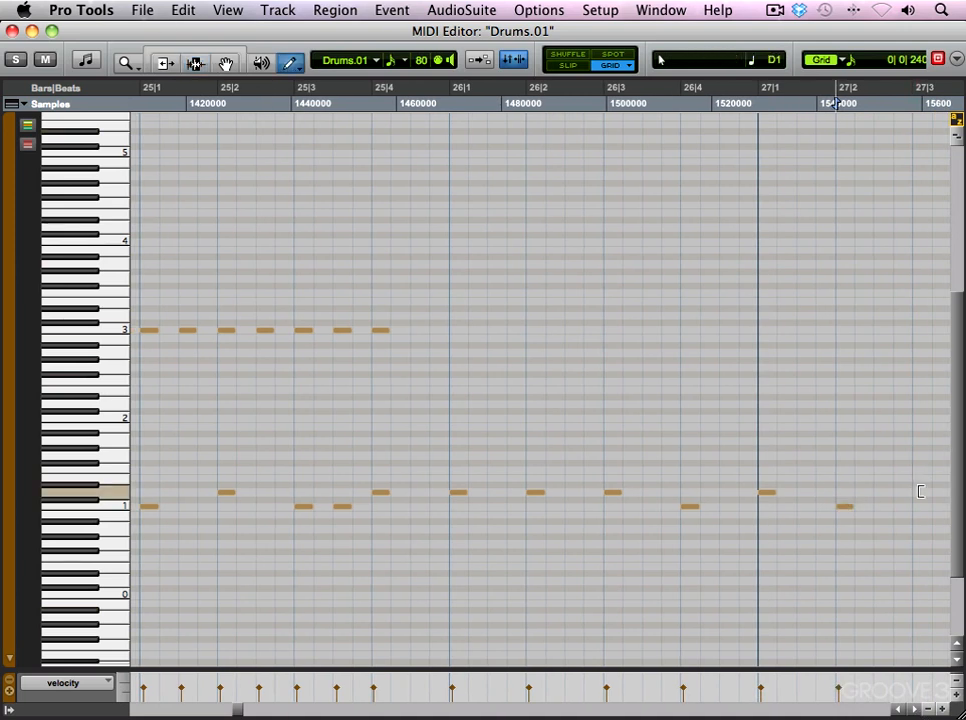
click(270, 383)
key(space)
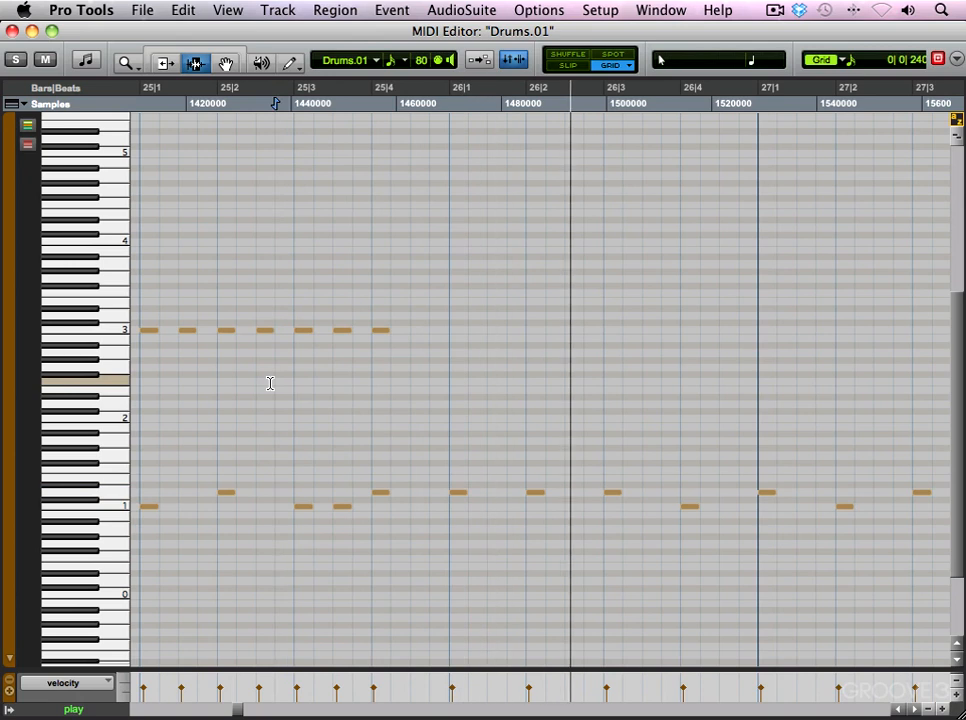
- Move the last C1 notes to the eighths after 26|3 and 26|4 and the D1 notes to 26|4 and 27|1, playing back the result
click(226, 63)
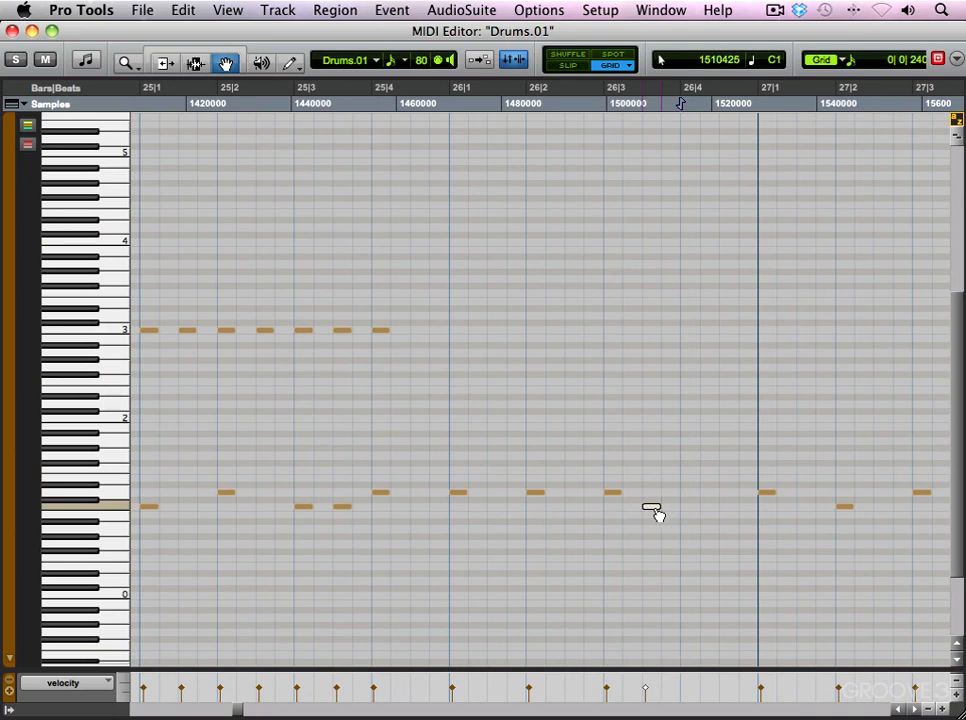
drag(770, 494, 693, 494)
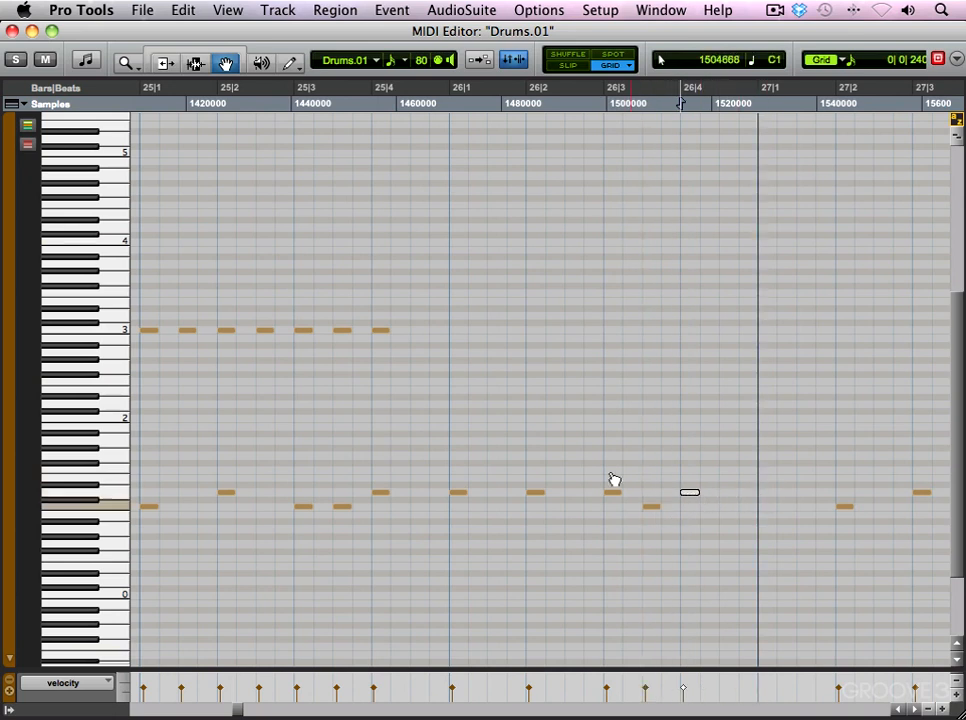
key(space)
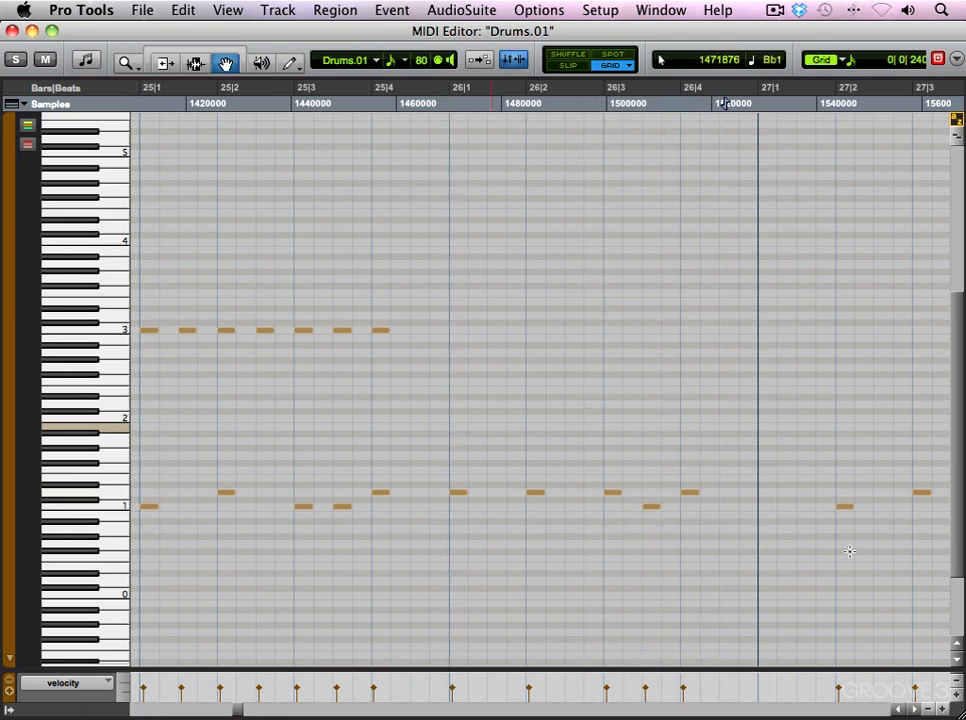
drag(845, 507, 728, 509)
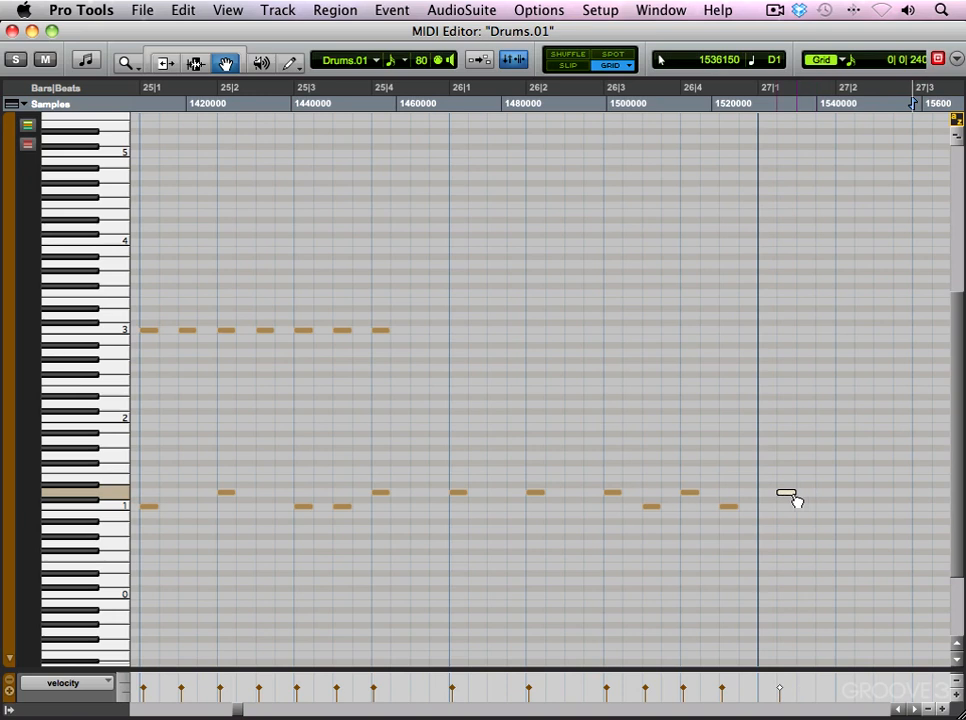
click(440, 384)
key(space)
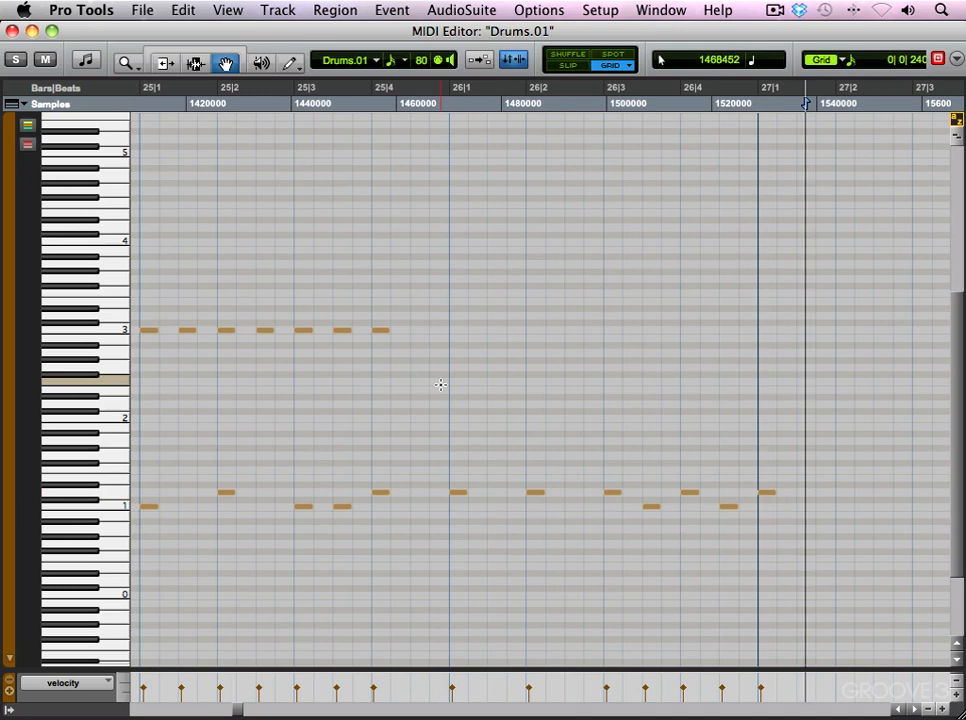
- Fill bar 27 with D1 notes on beats 2, 3 and 4 and C1 notes on the eighths after beats 3 and 4
key(F10)
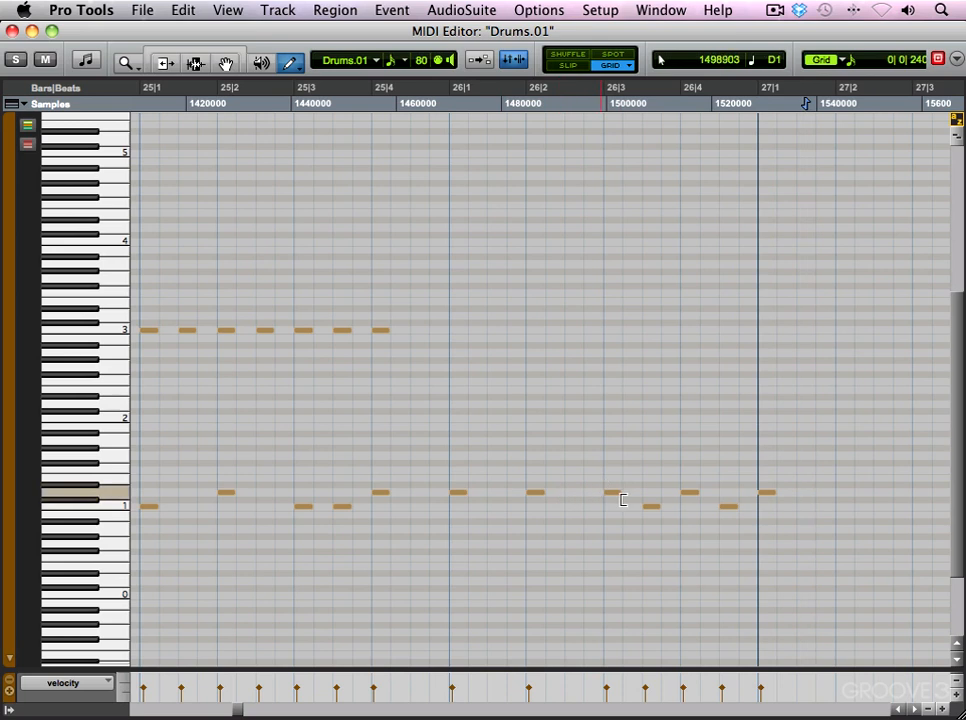
click(841, 490)
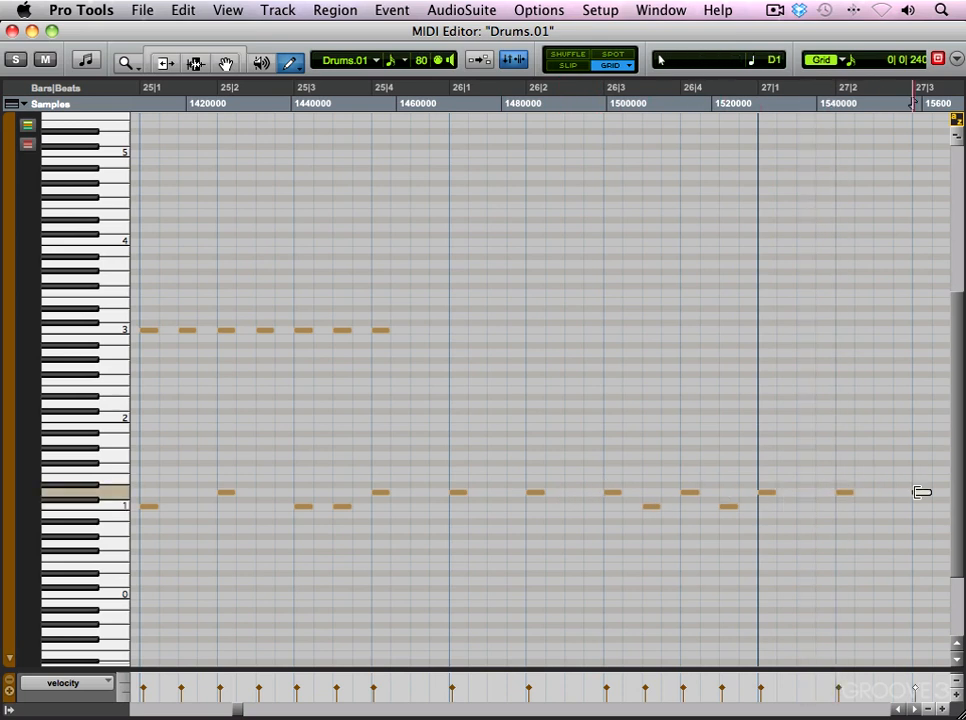
key(r)
click(750, 506)
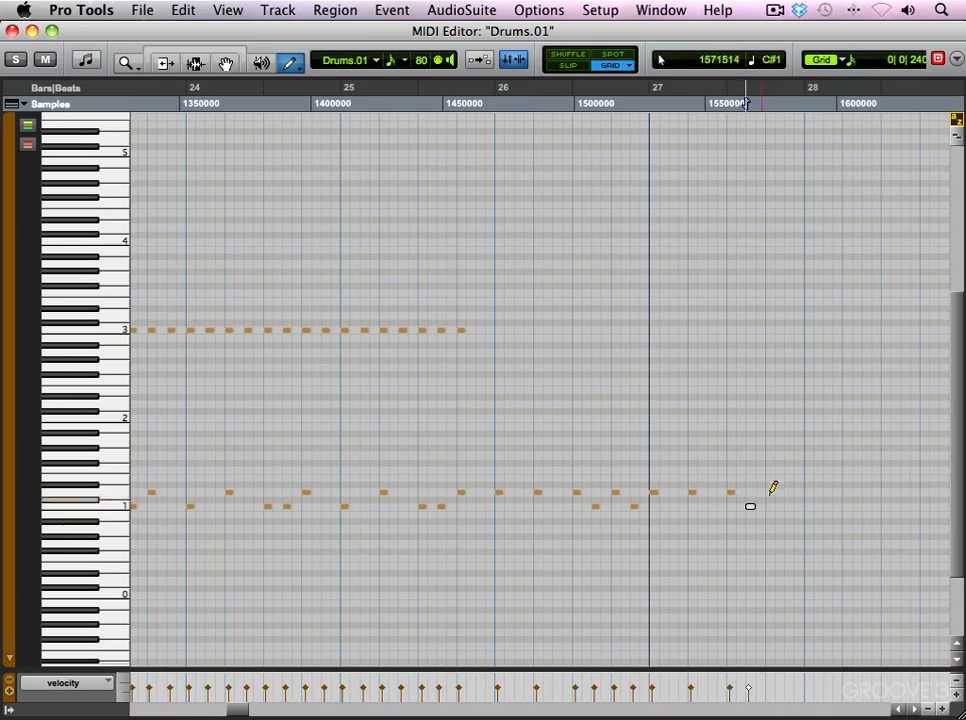
click(769, 492)
click(788, 506)
- Draw D1 notes on all four beats of bar 28 and 29|1, with C1 notes after 28|3 and 28|4, and play the pattern back
click(809, 491)
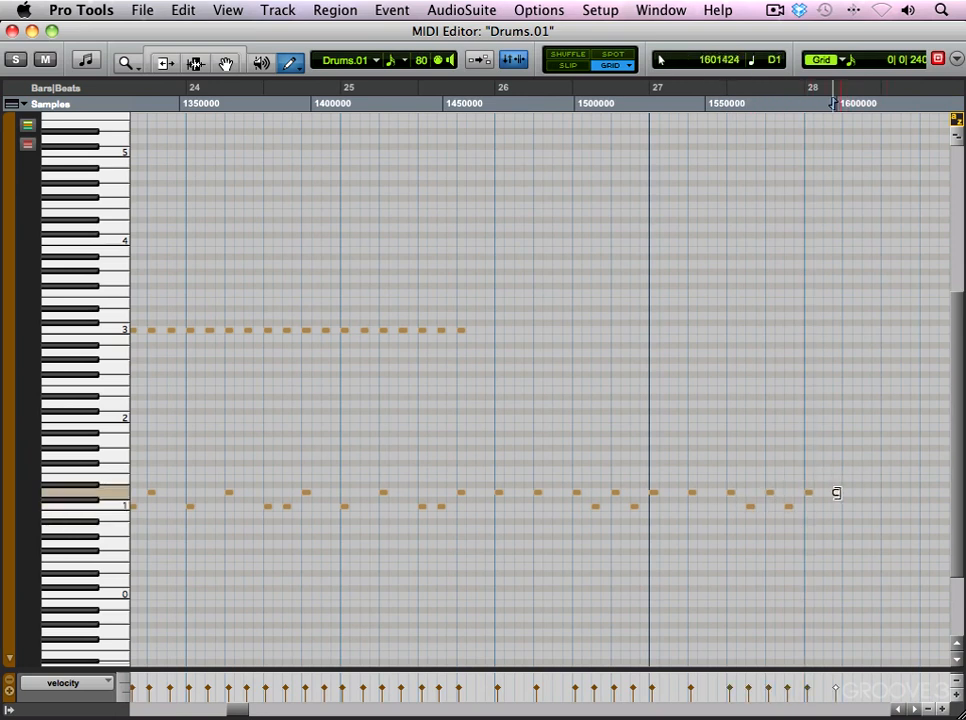
click(848, 493)
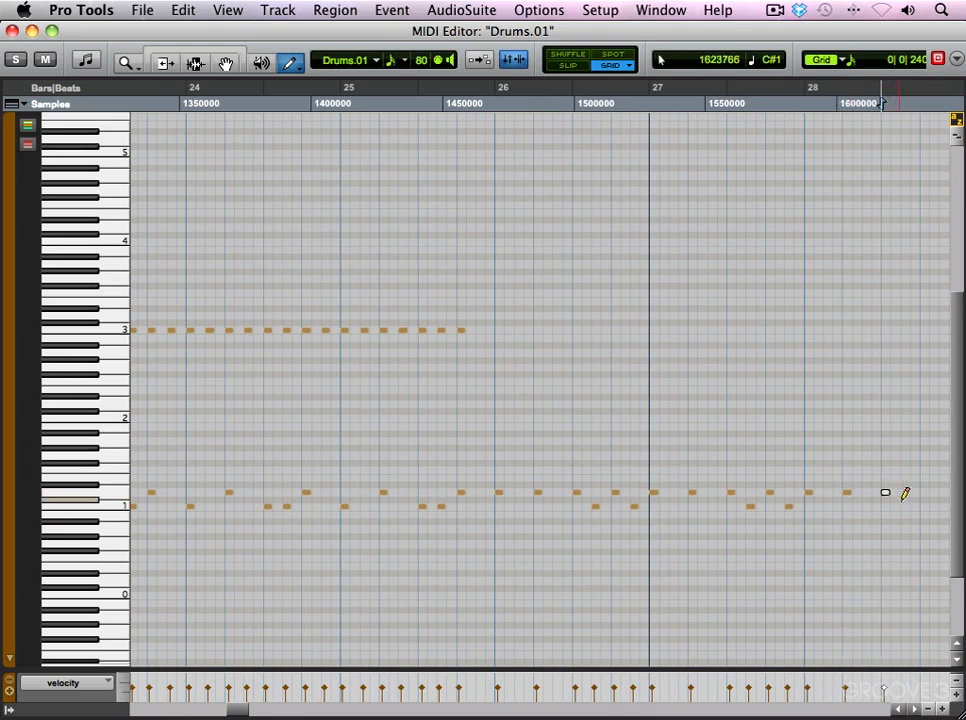
click(886, 493)
click(906, 507)
click(924, 493)
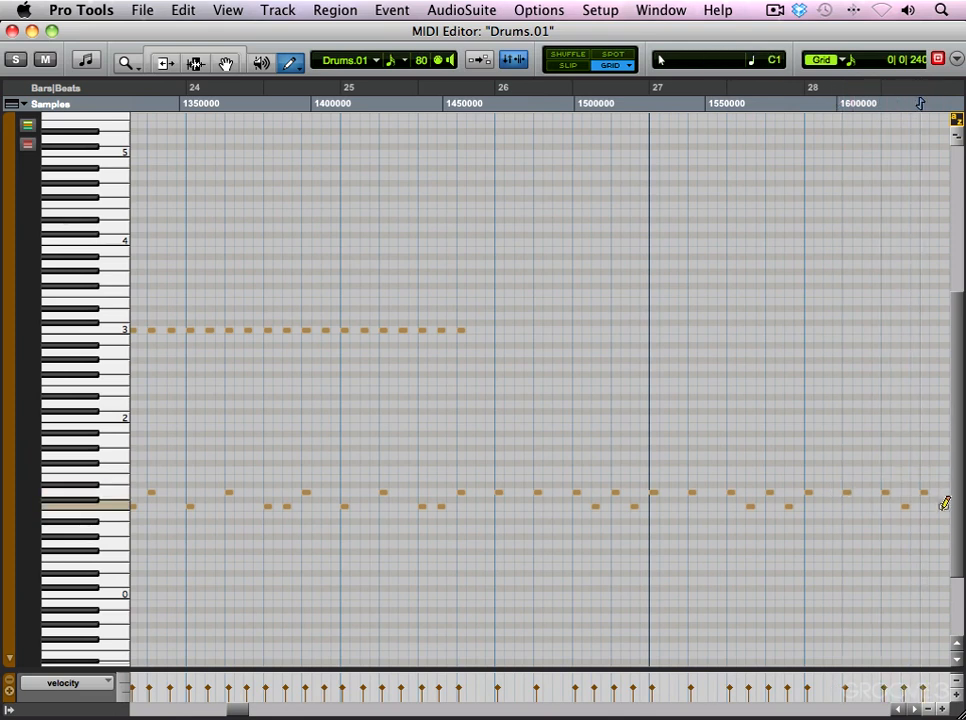
drag(240, 711, 246, 711)
click(762, 494)
click(761, 493)
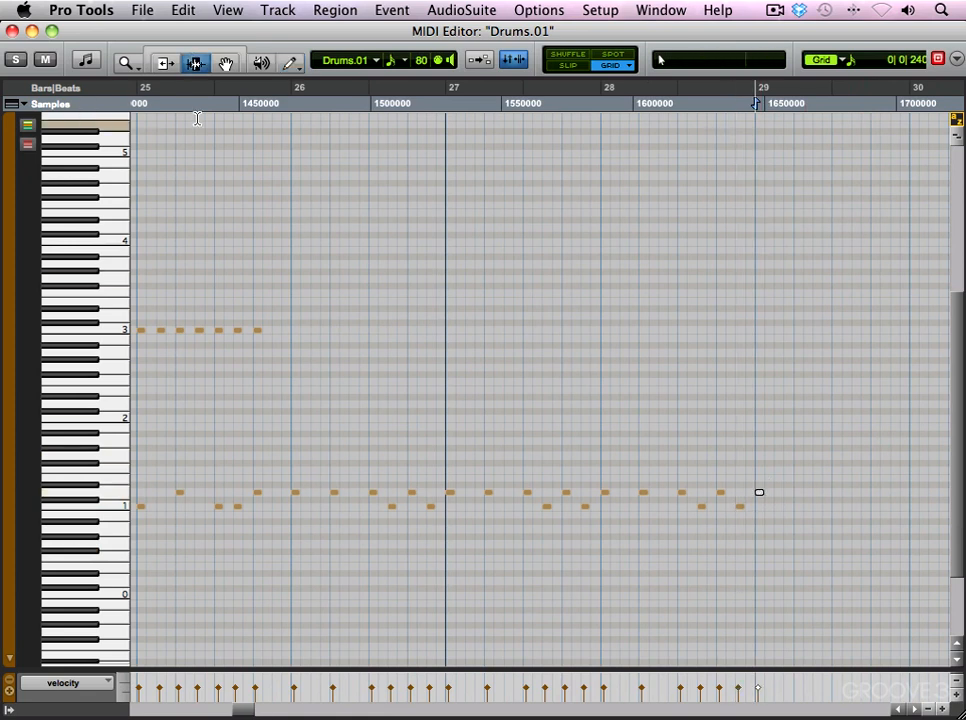
key(space)
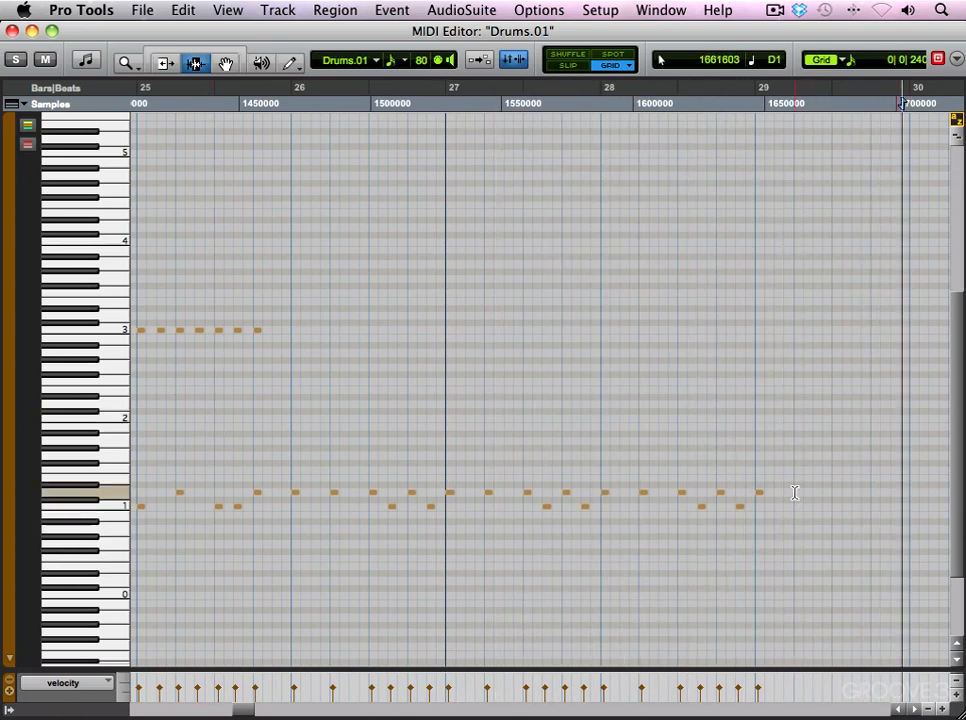
- Continue the pattern with D1 notes at 29|2, 29|3, 29|4 and 30|1 and C1 notes on the eighths after 29|3 and 29|4
key(F10)
click(832, 492)
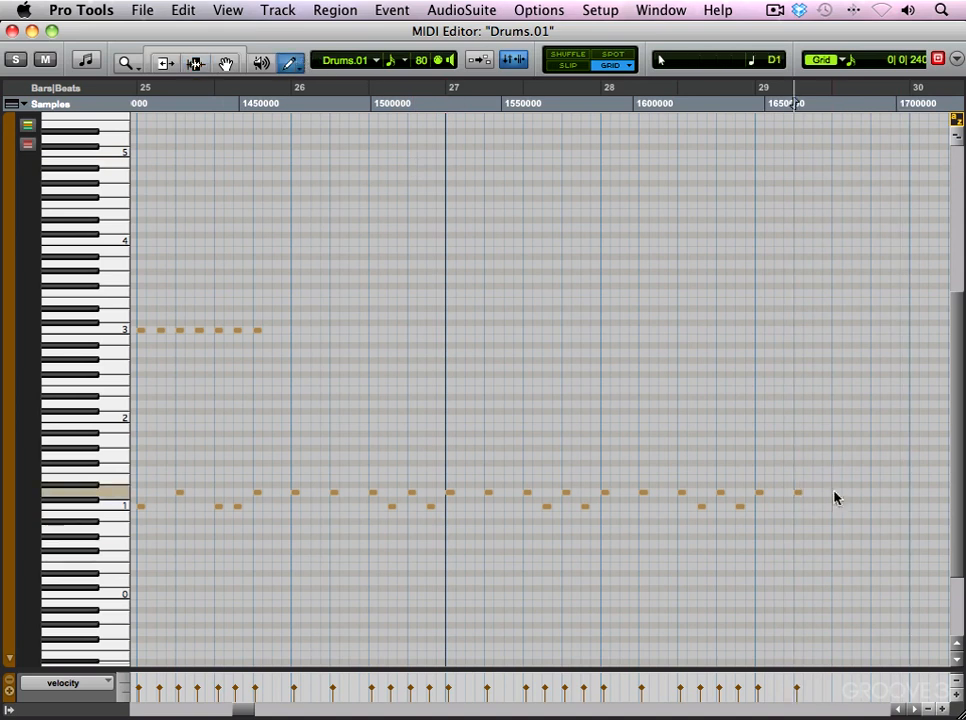
click(858, 505)
click(875, 492)
click(880, 506)
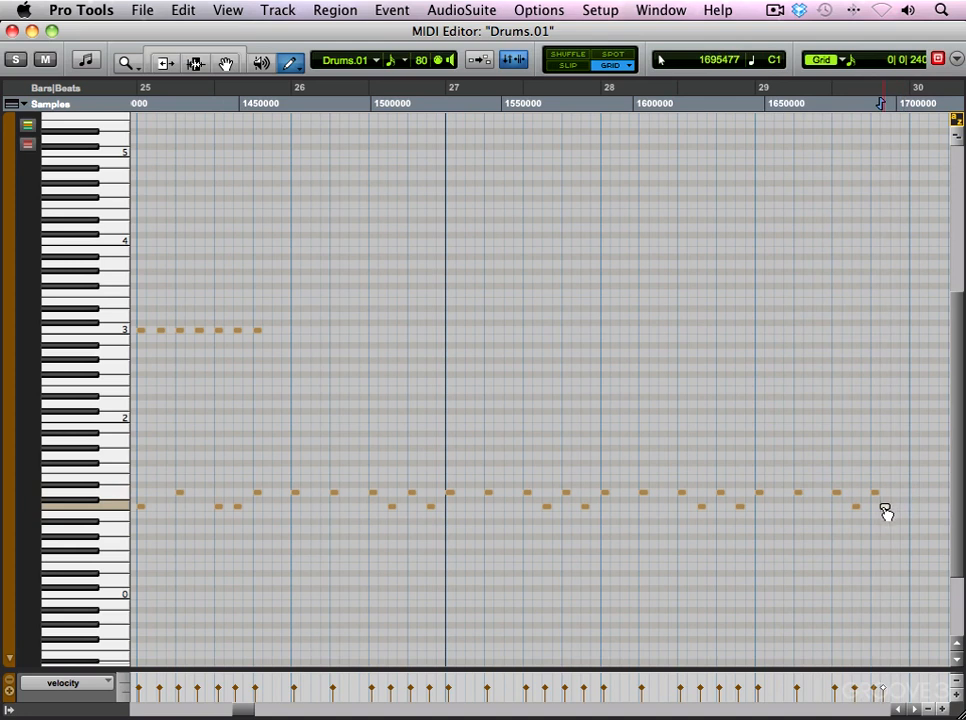
drag(890, 508, 900, 507)
click(911, 492)
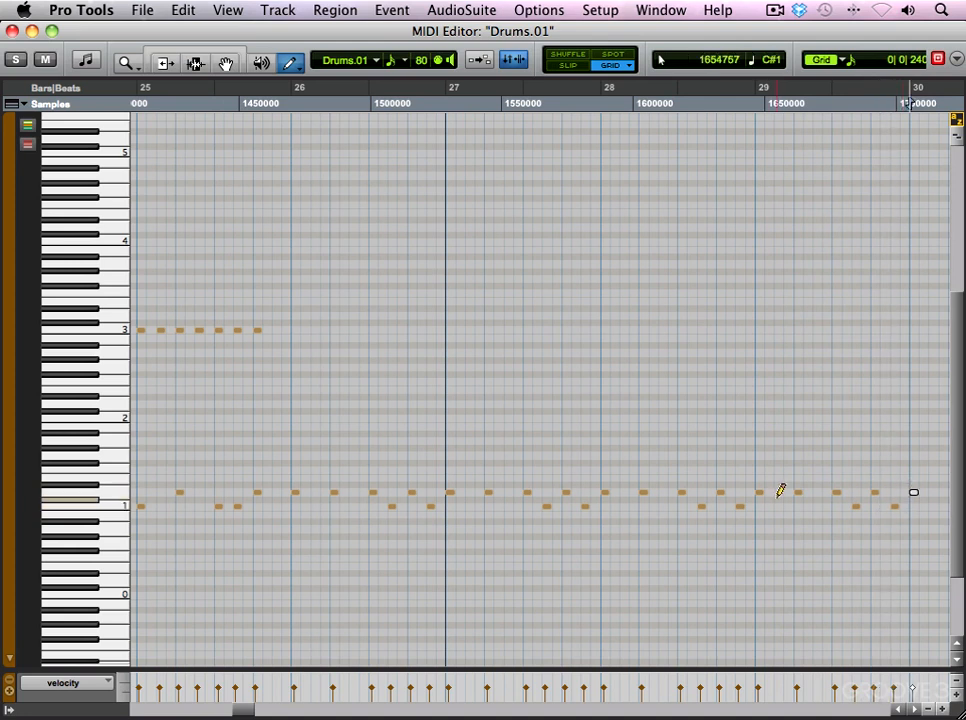
- Play back the extended pattern from bar 25 and lower the note at 30|1 from D1 to C1
click(195, 63)
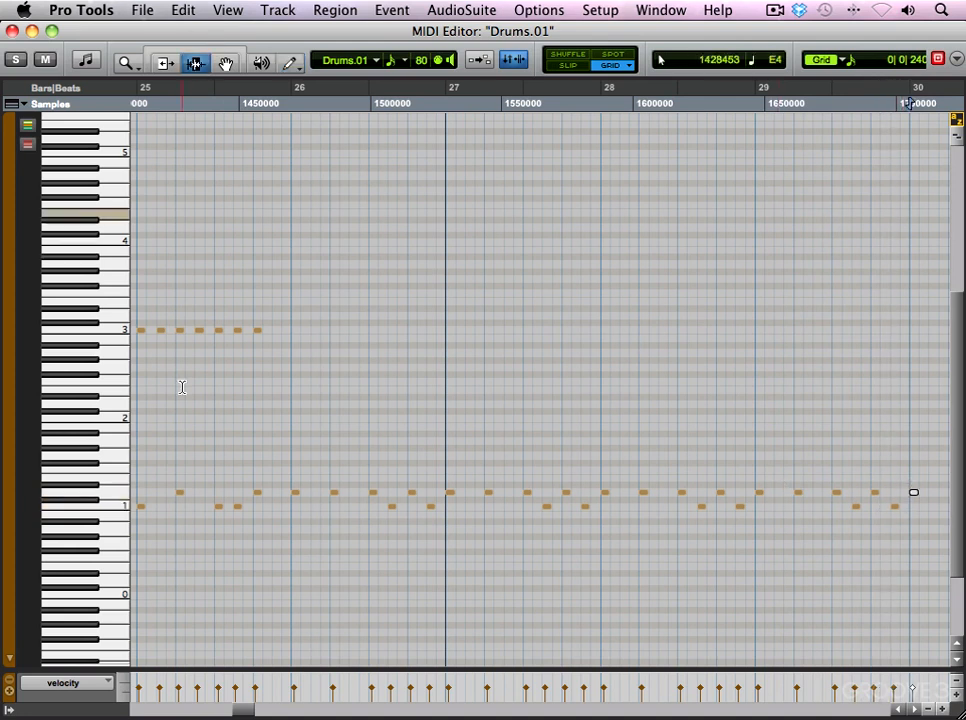
click(240, 398)
key(space)
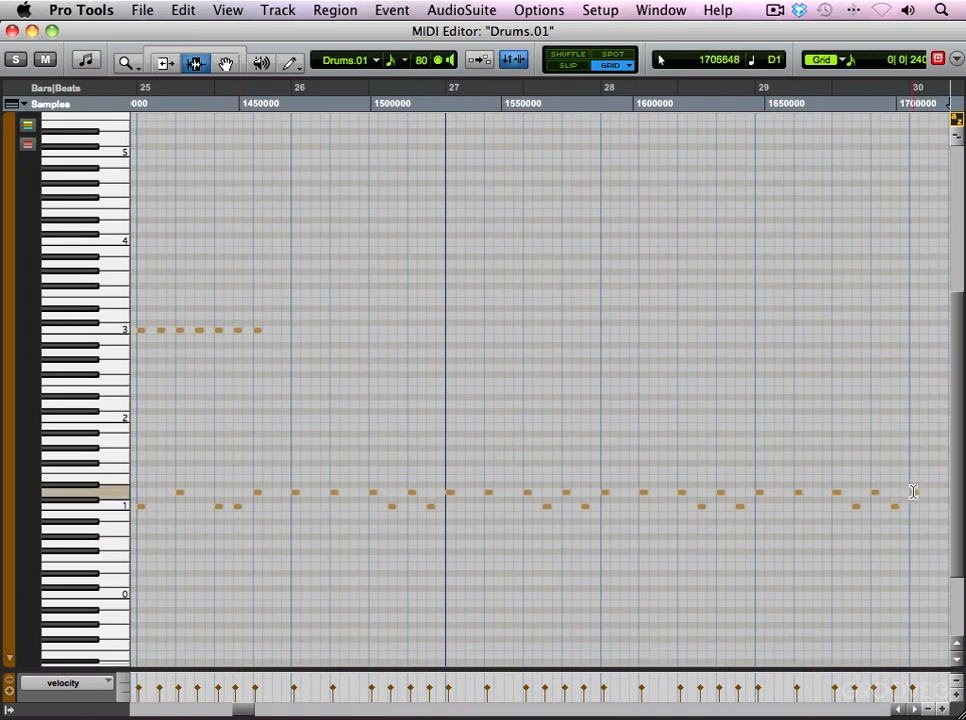
drag(915, 493, 915, 507)
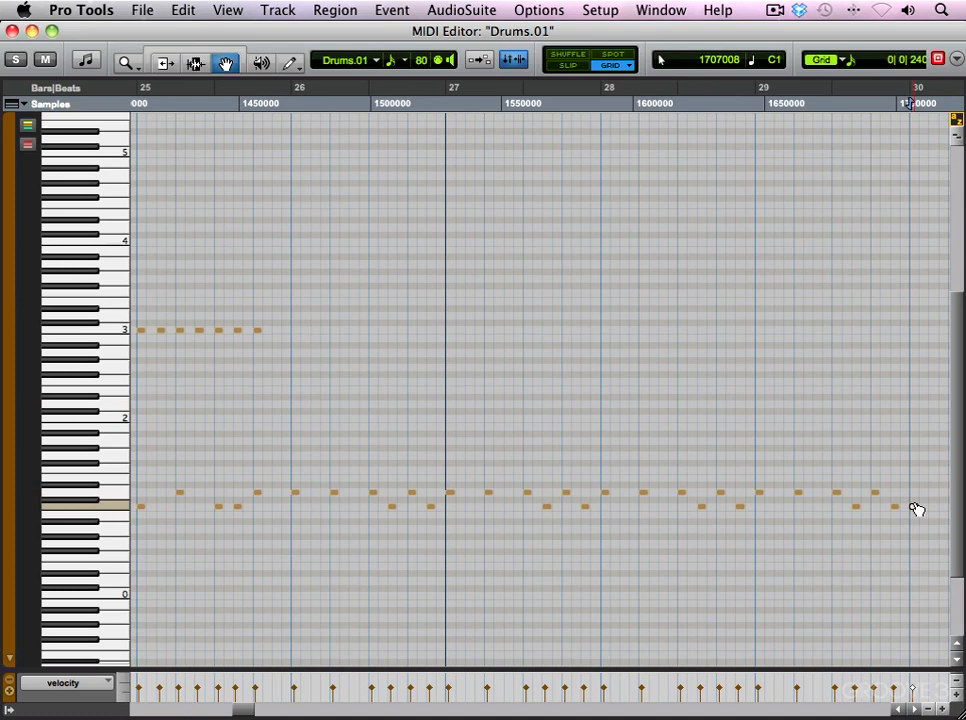
- Add an A2 note at 26|1 above the snare pattern and play it back from bar 25
key(r)
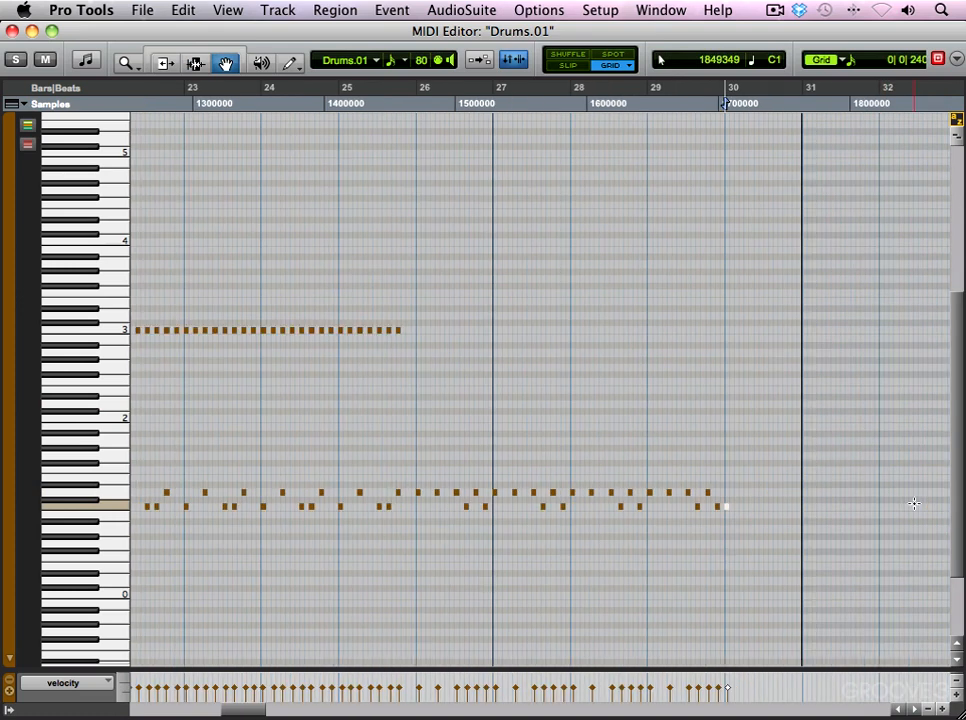
click(416, 404)
key(super+bracketright)
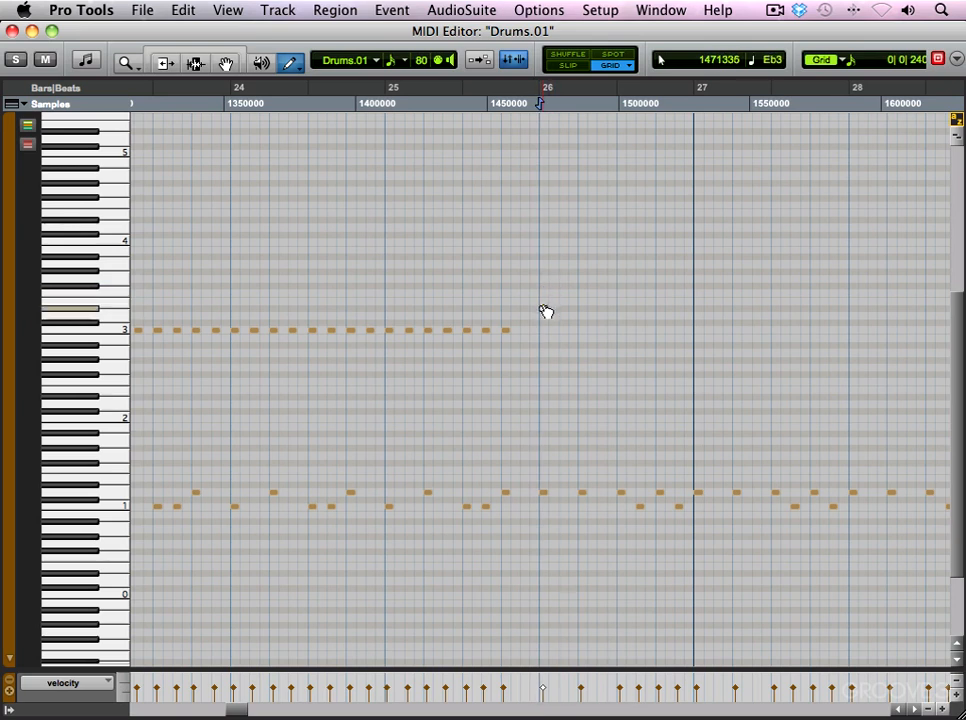
scroll(545, 305, down, 2)
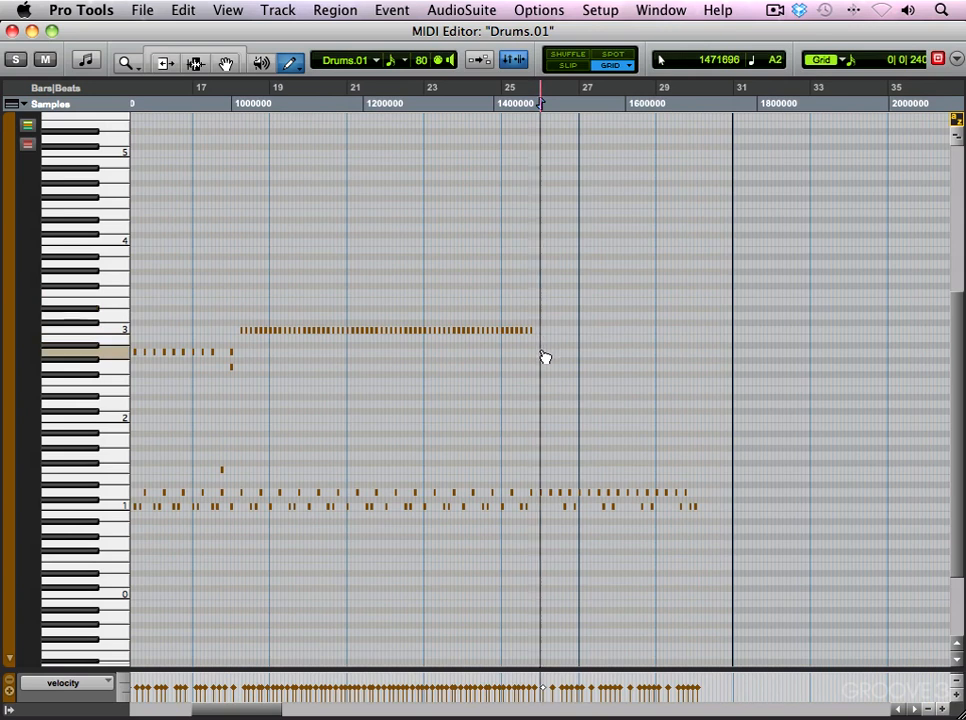
scroll(544, 355, up, 2)
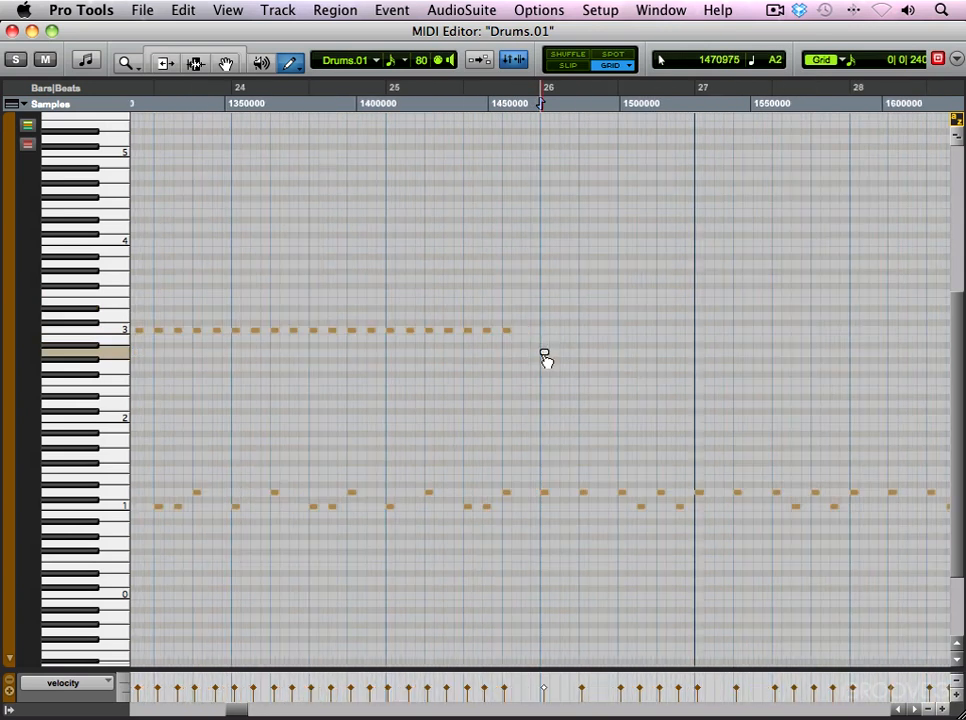
click(457, 280)
key(space)
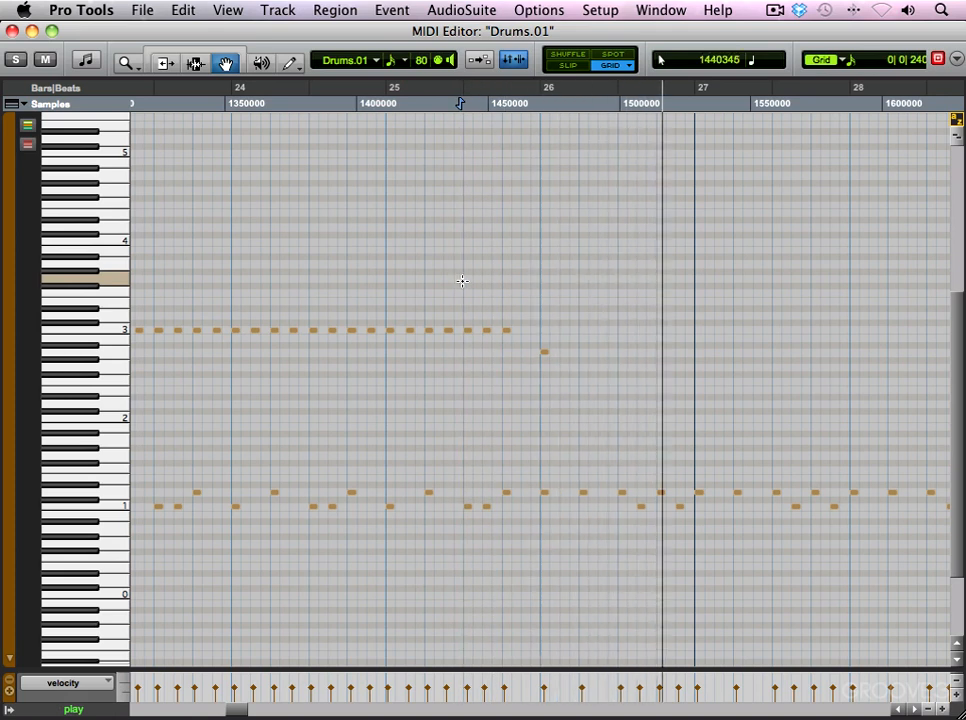
- Add D3 notes at 26|2 and 26|3 above the snare pattern, and play the passage from bar 26
key(space)
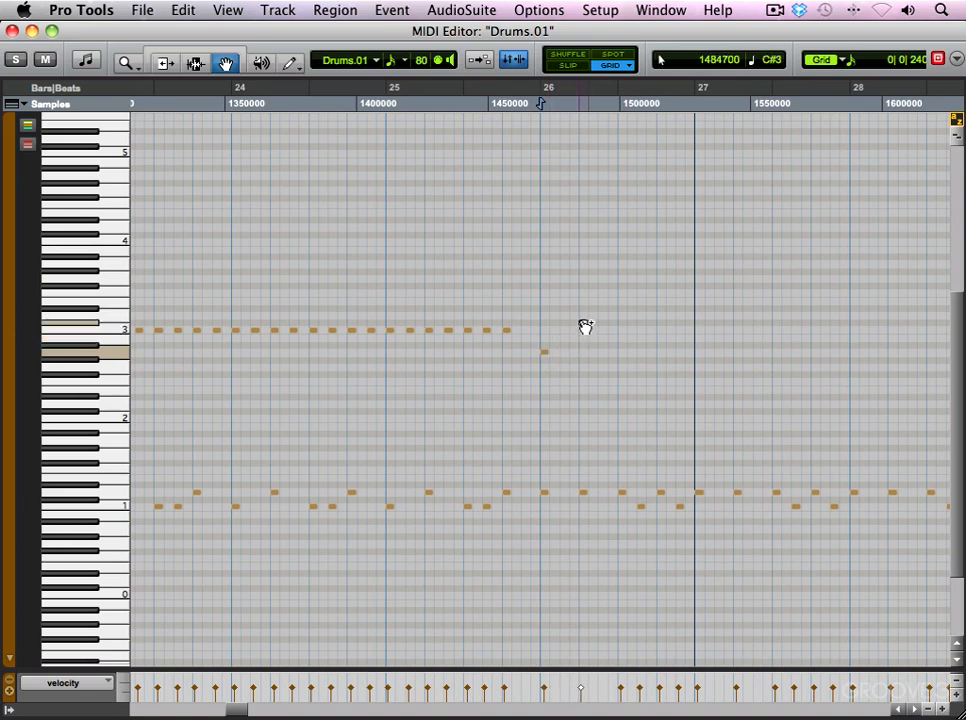
drag(584, 319, 584, 319)
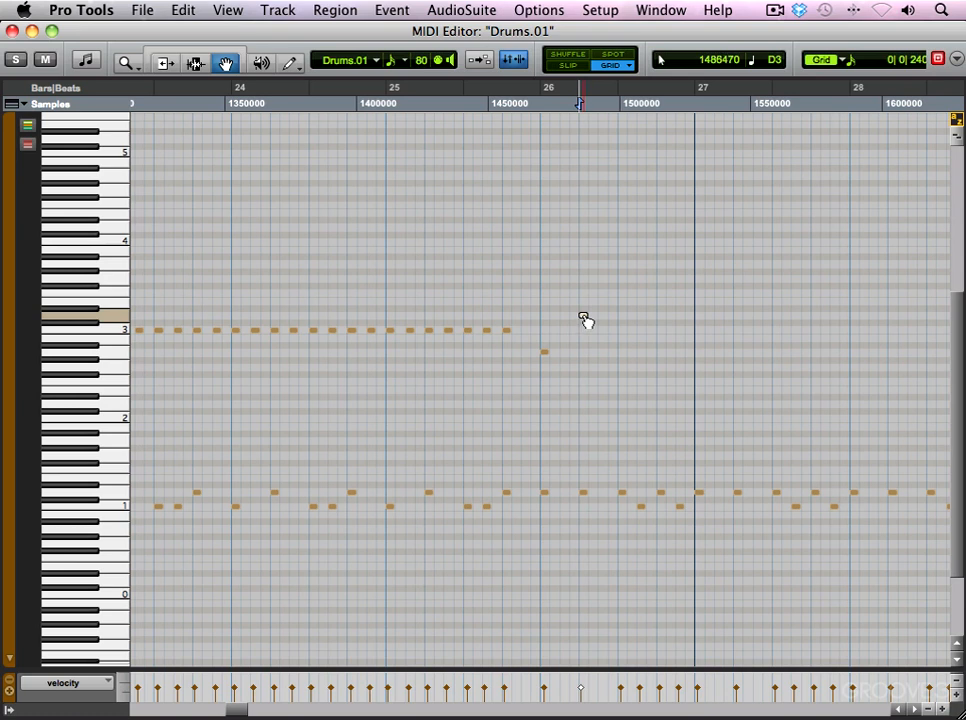
click(562, 319)
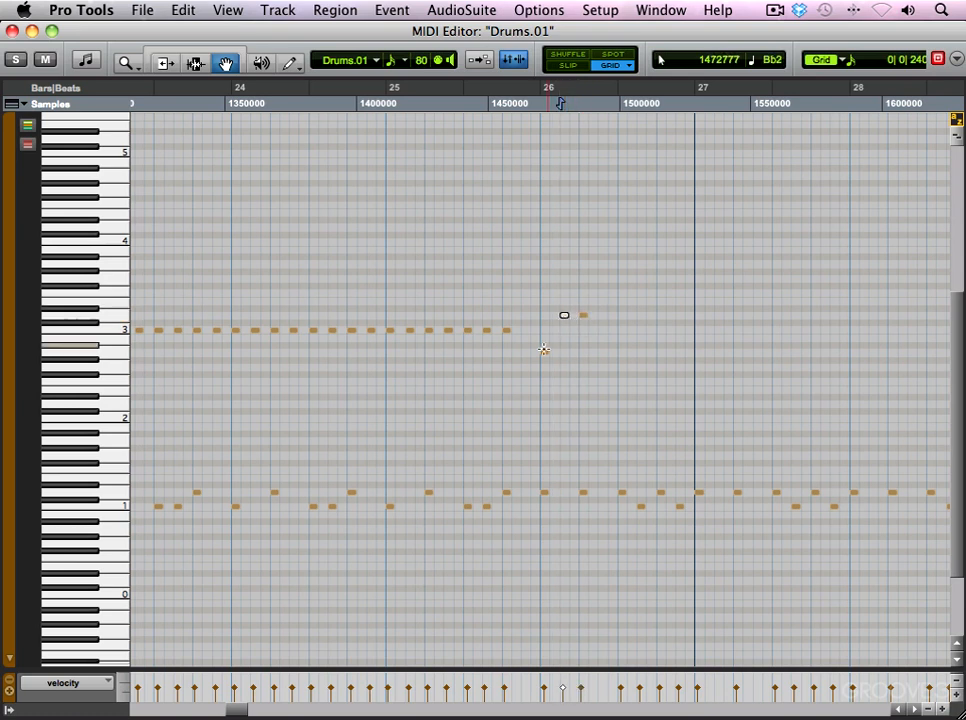
key(space)
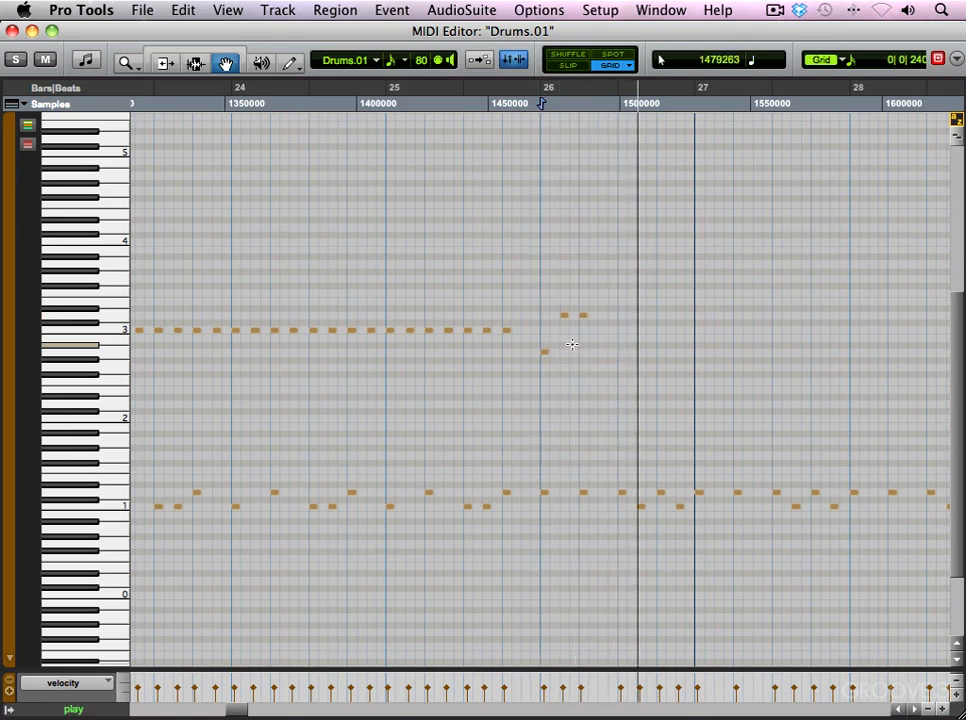
drag(569, 317, 622, 320)
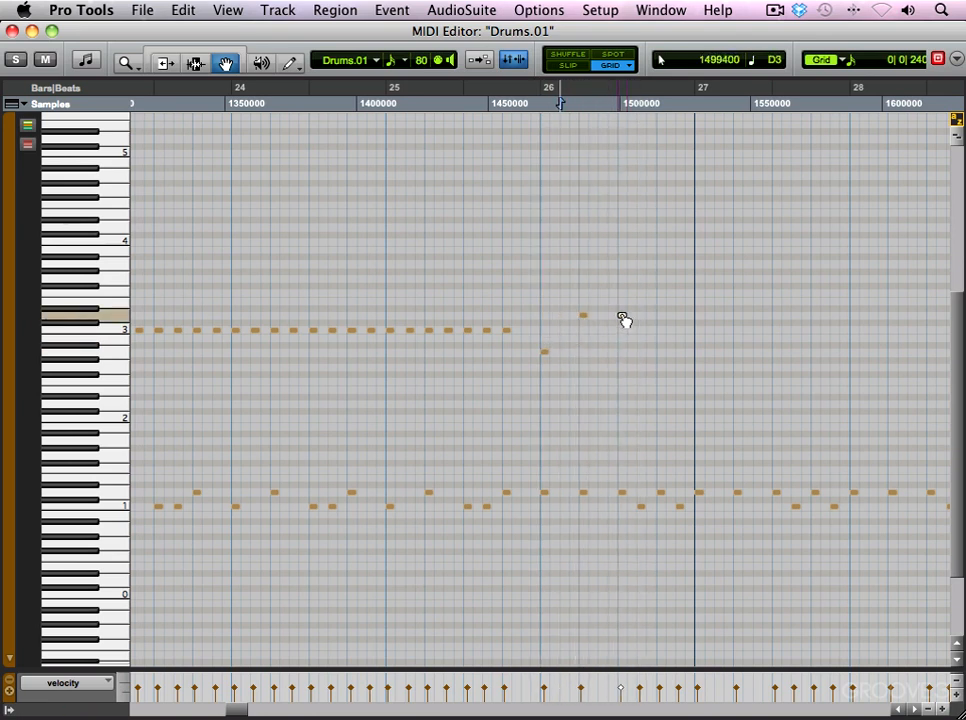
- Continue the D3 notes on every beat from 26|4 through 28|1 and play back from just before bar 26
click(525, 314)
click(664, 320)
click(739, 317)
click(778, 317)
click(811, 316)
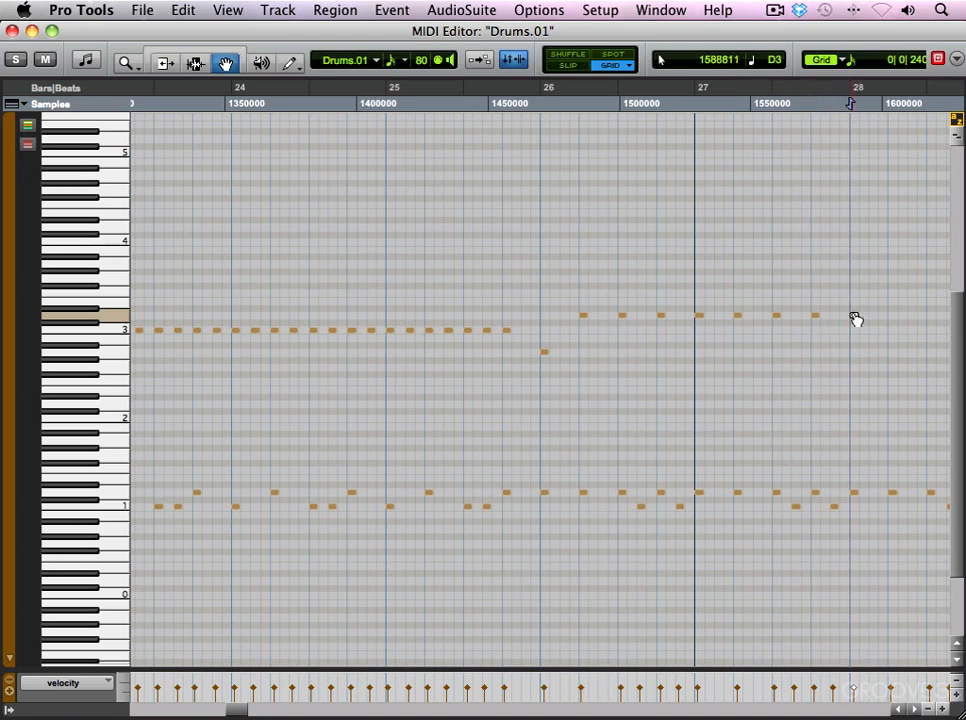
click(856, 319)
click(537, 302)
key(space)
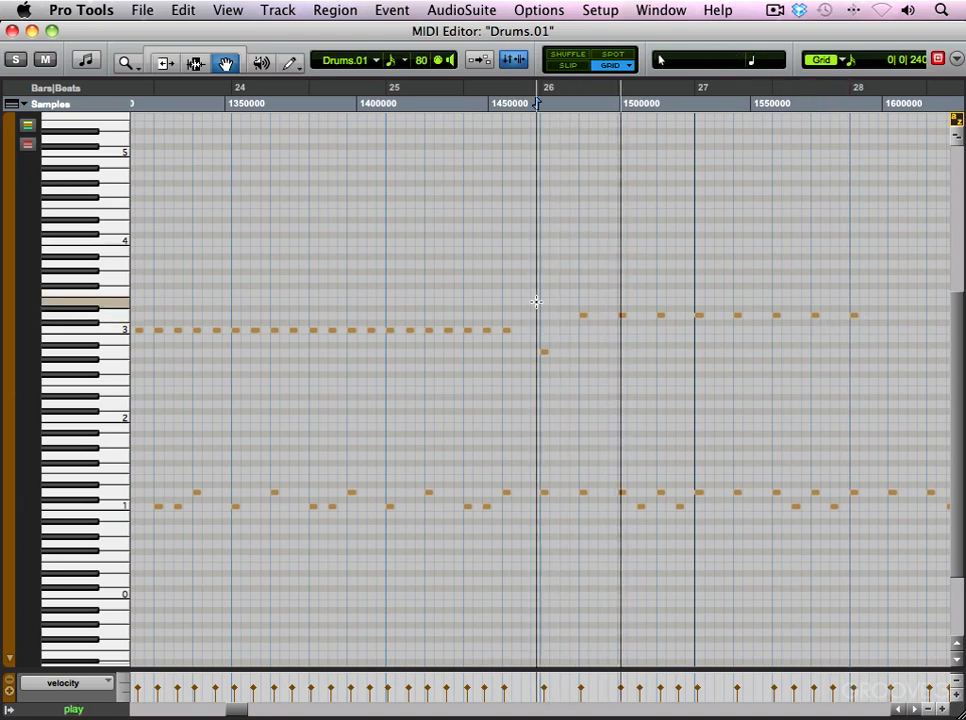
key(space)
- Duplicate the D3 notes at 27|3, 27|4 and 28|1, and place the copies at 28|2, 28|3 and 28|4
key(r)
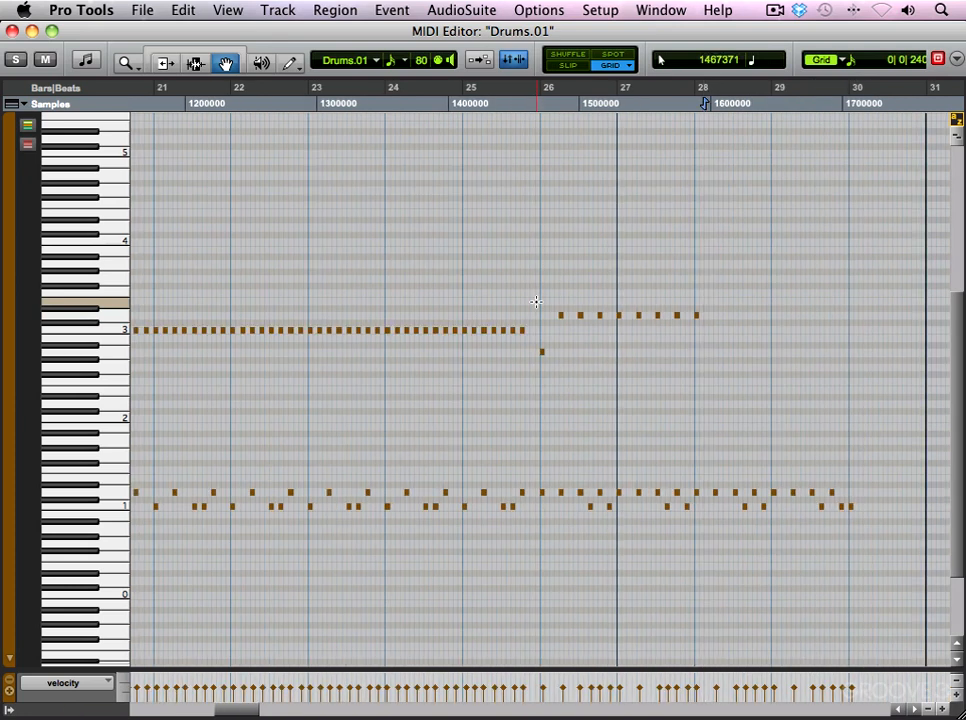
click(535, 308)
key(t)
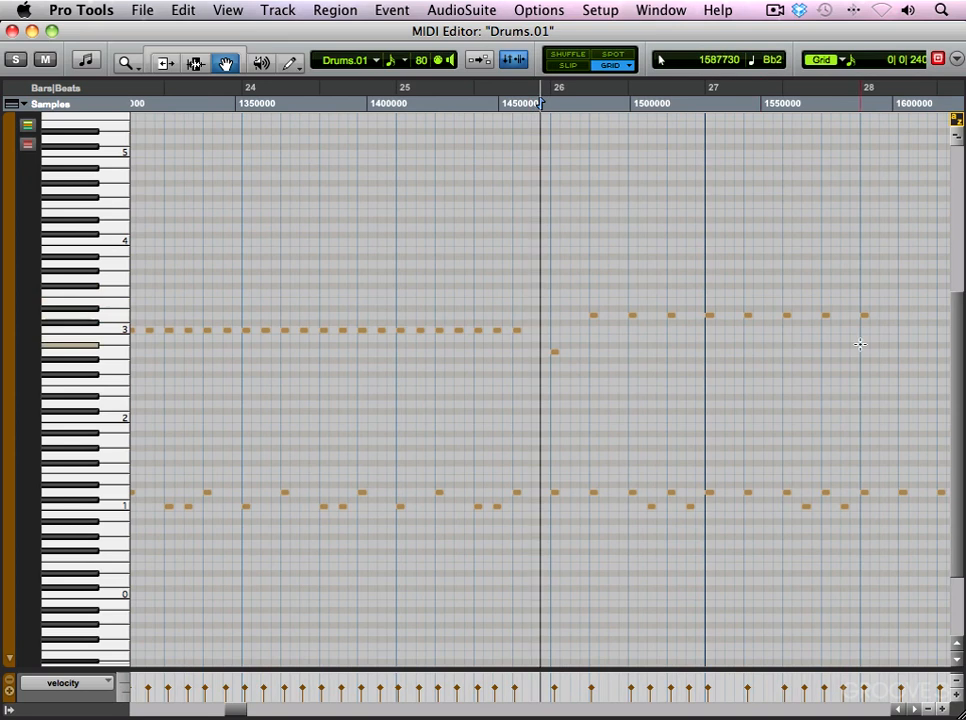
key(r)
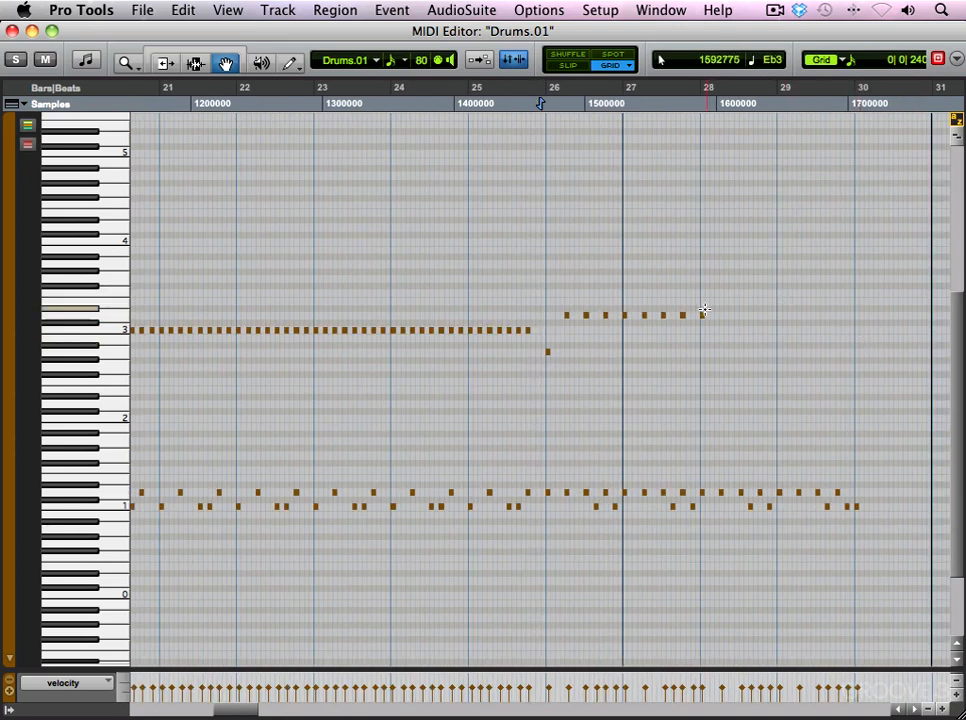
click(668, 312)
drag(671, 314, 709, 324)
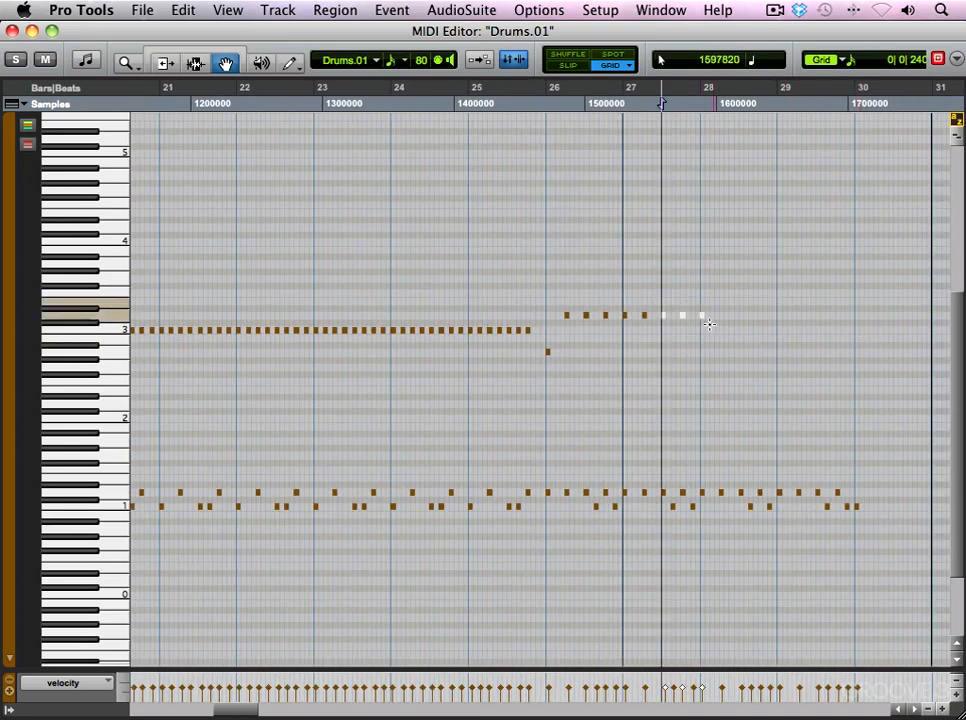
key(super+d)
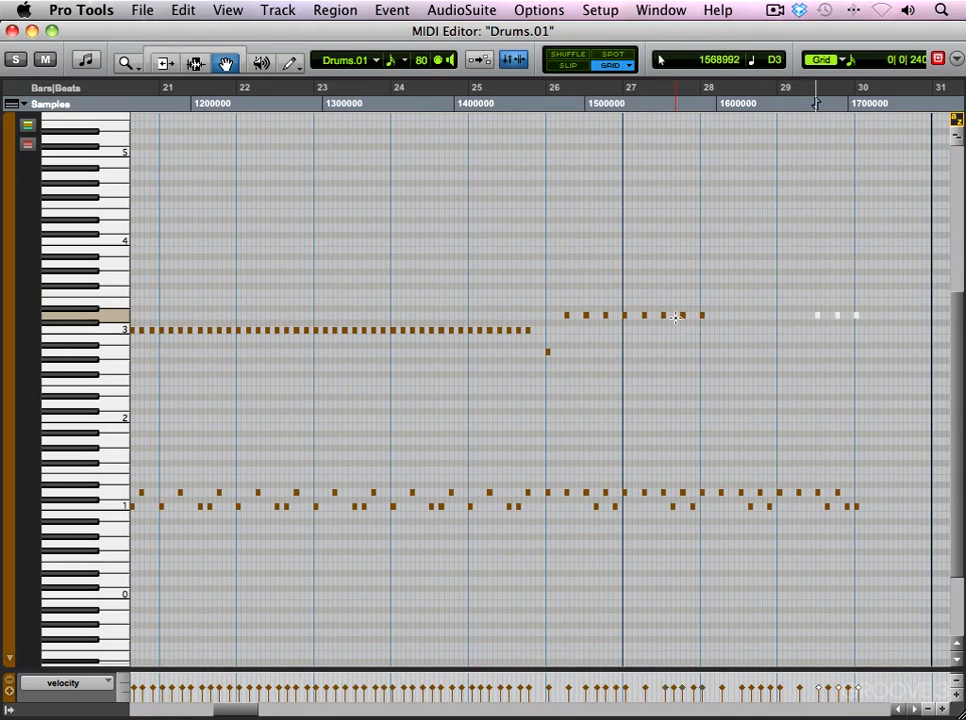
key(super+bracketright)
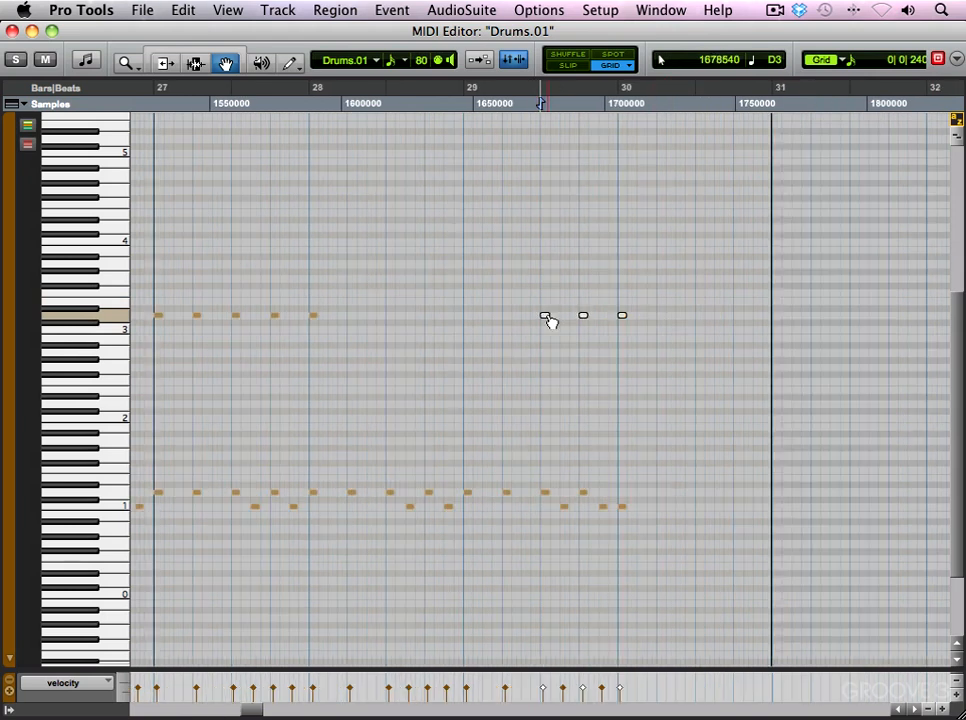
drag(364, 320, 355, 322)
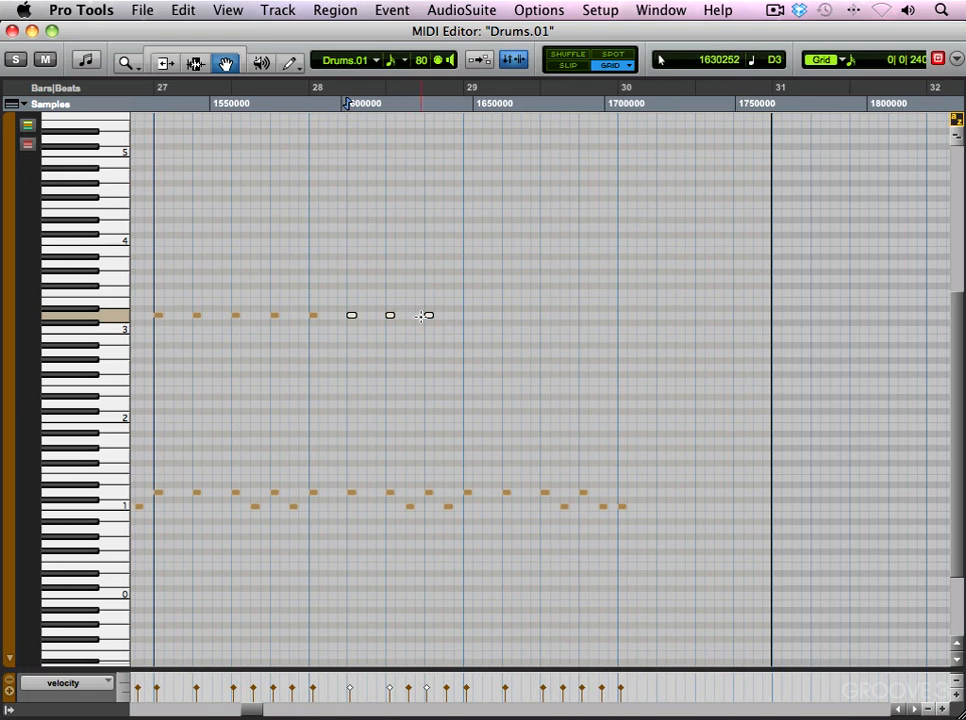
- Duplicate the four D3 notes of bar 28 onto the beats of bar 29 and play back from just before bar 26
click(313, 315)
shift+click(457, 336)
key(super+d)
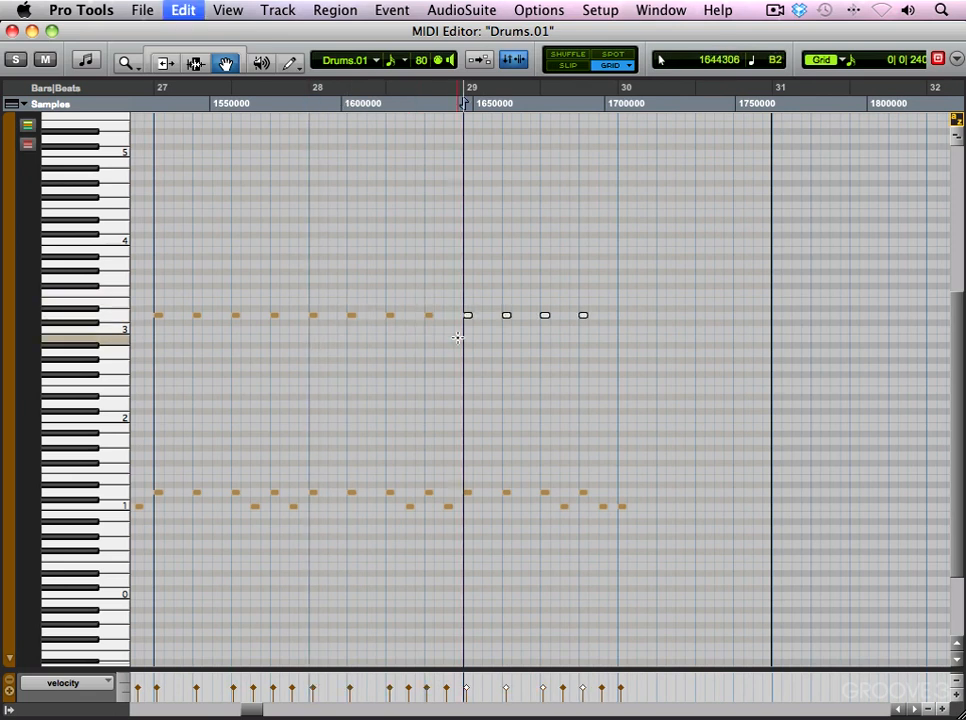
key(super+bracketleft)
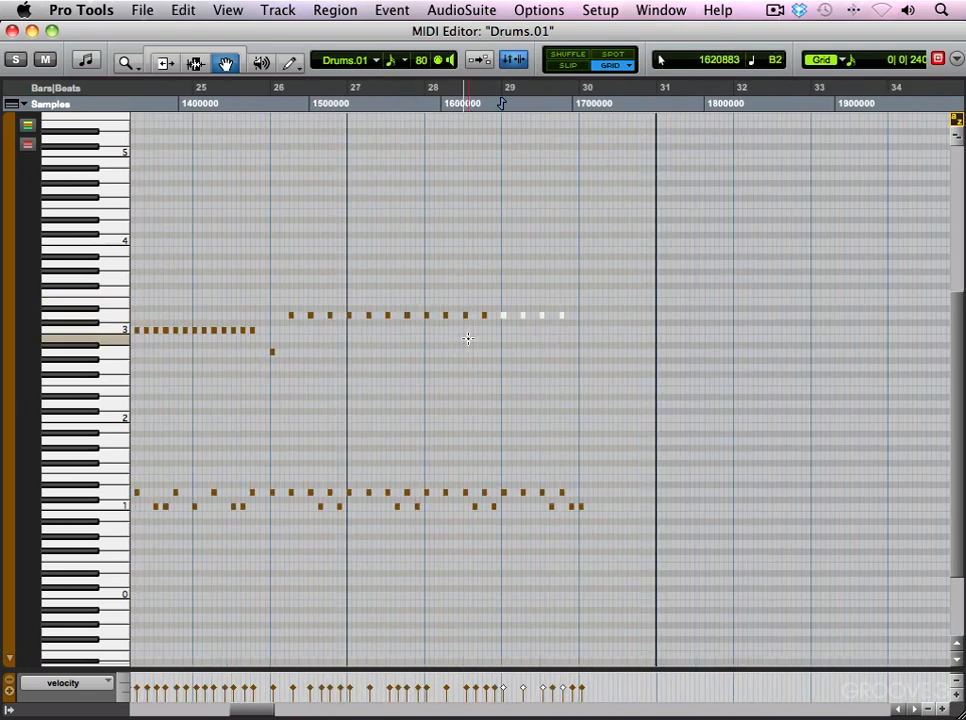
click(265, 401)
key(space)
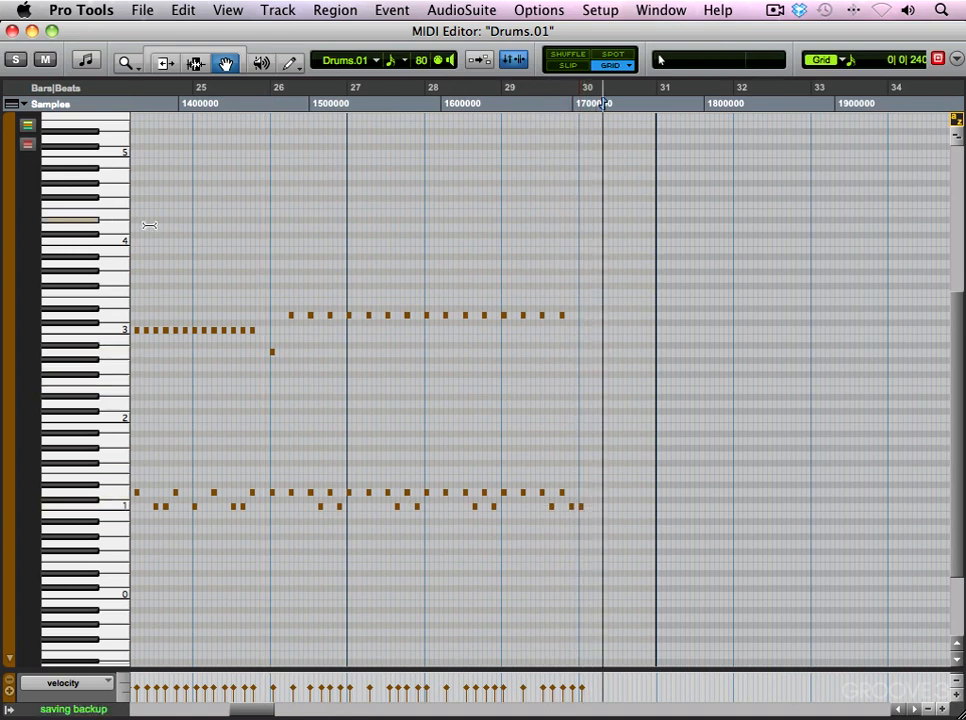
- Draw A2 and G2 notes at 30|1 and play them back from just before bar 30
click(290, 64)
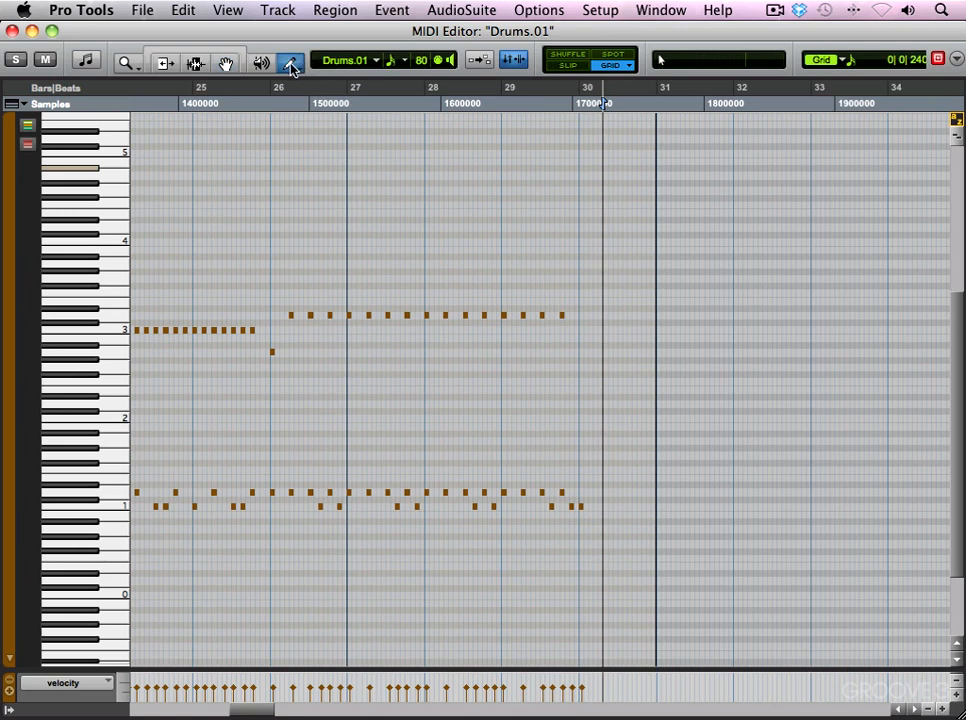
click(581, 352)
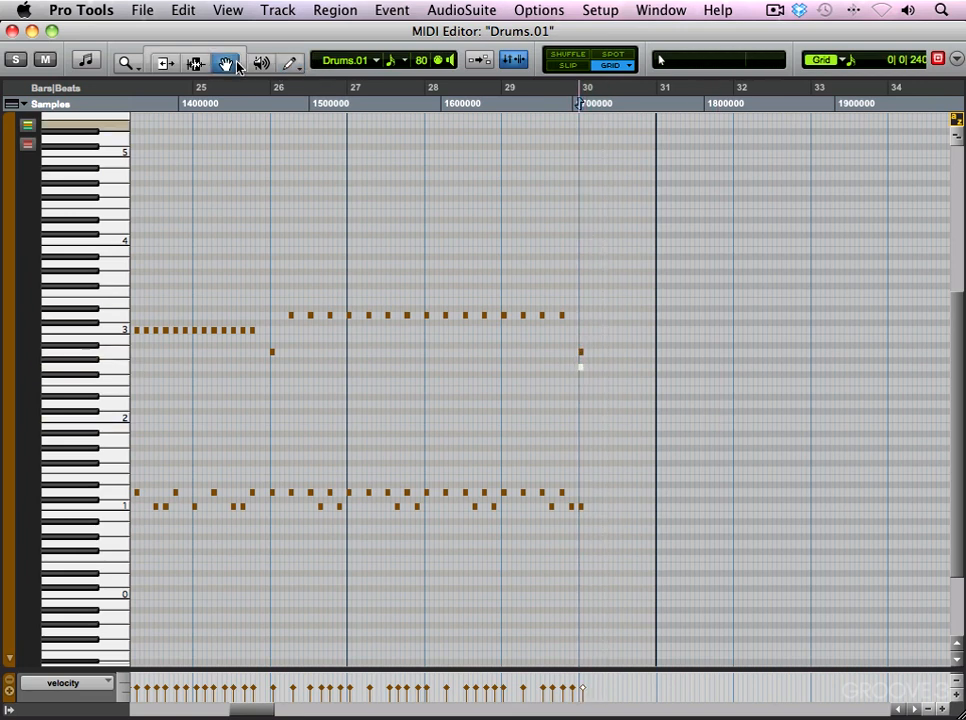
click(574, 274)
key(space)
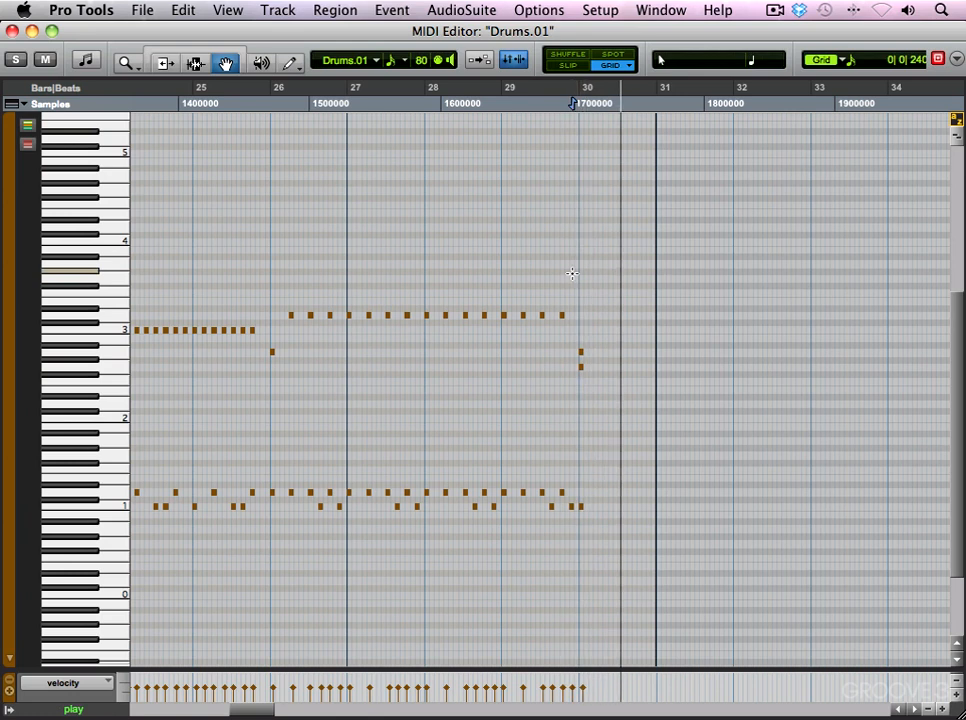
- Play back the drum part from bar 17 through the end of the programmed notes
click(261, 259)
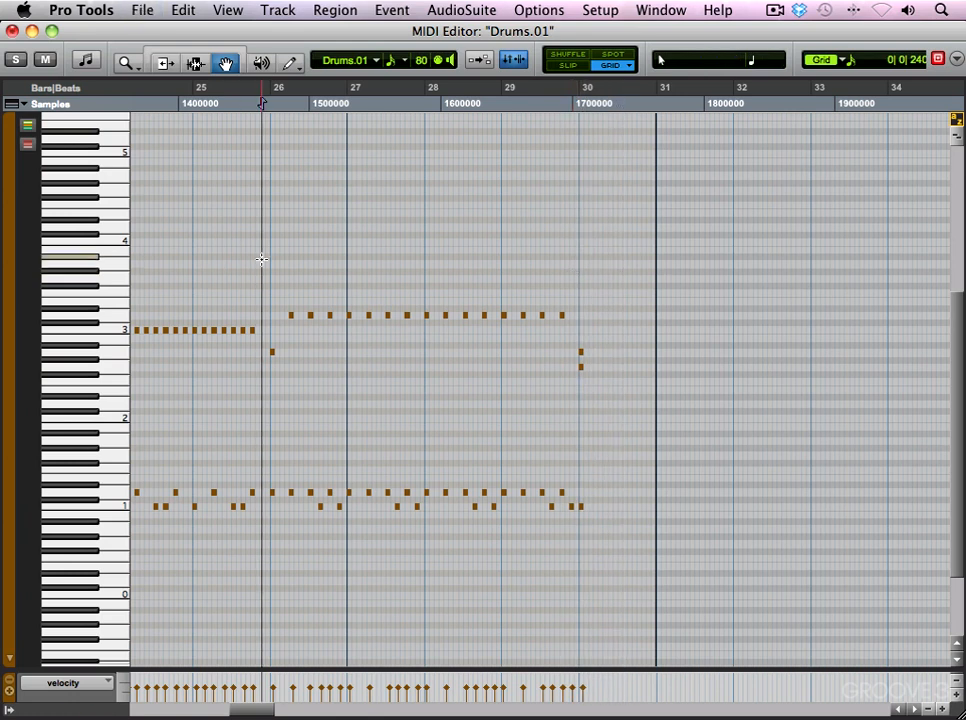
key(super+bracketleft)
key(super+bracketleft)
click(309, 283)
key(space)
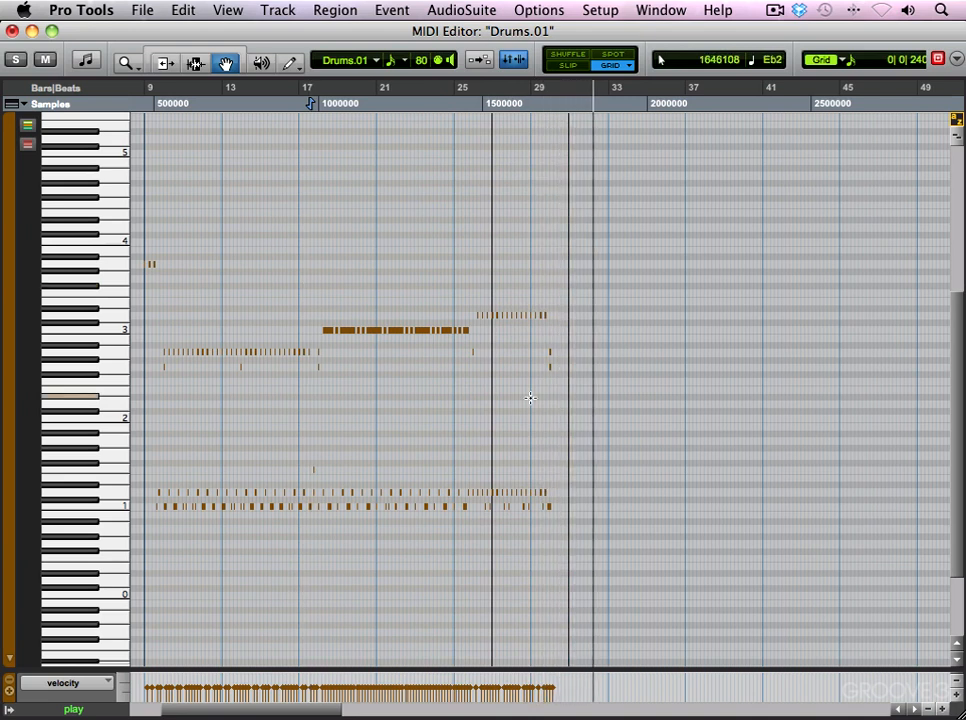
- Select and copy all C3, D1 and C1 notes from 18|2 through the end of bar 19
key(t)
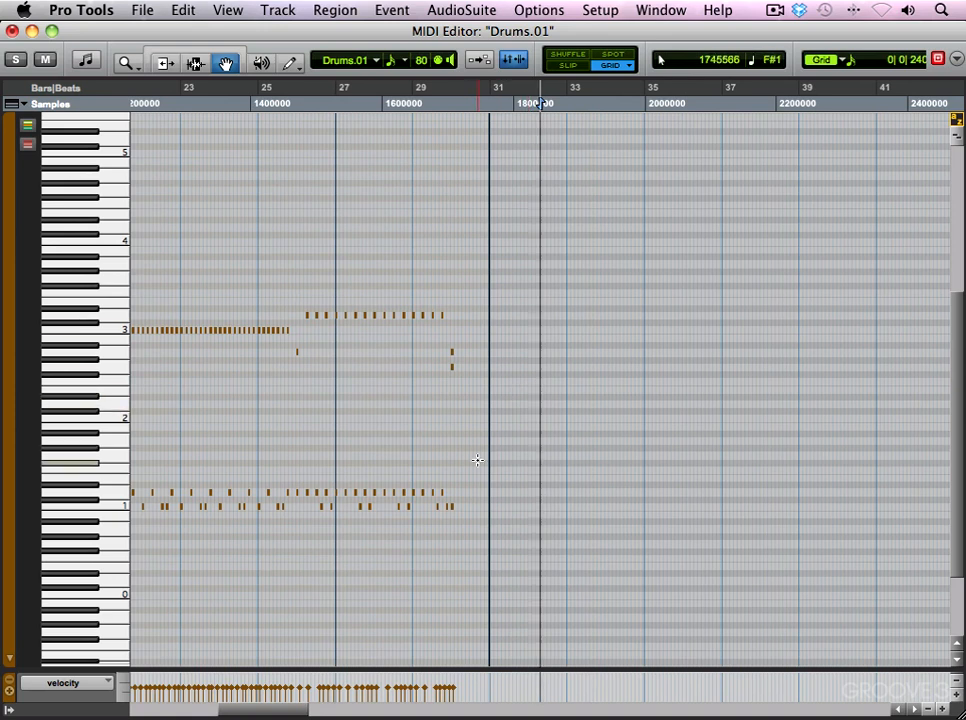
key(r)
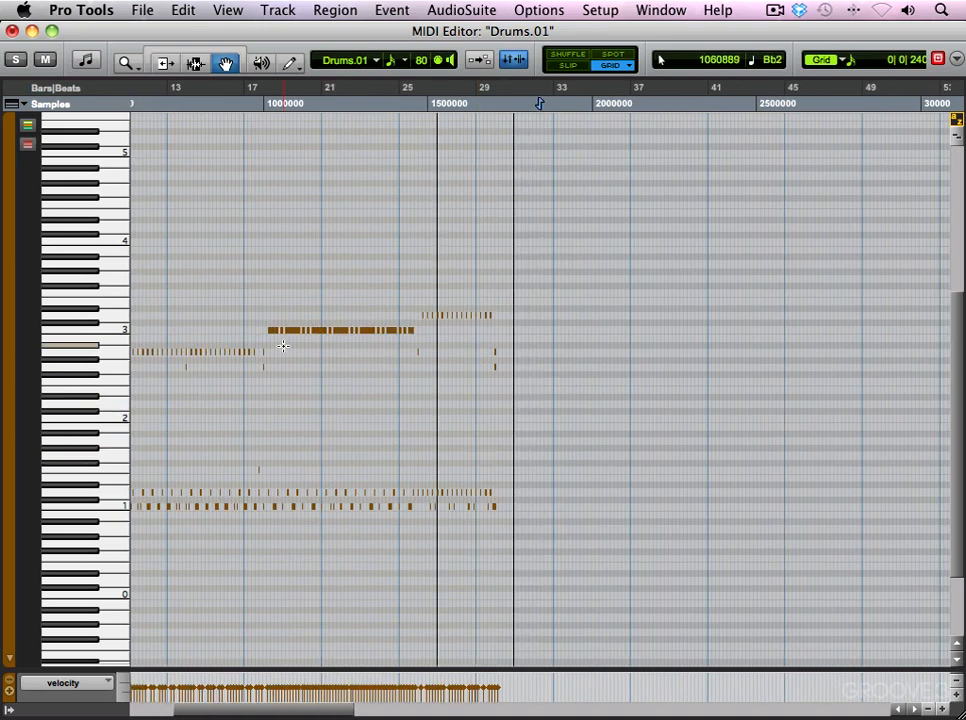
key(t)
key(t)
key(r)
key(r)
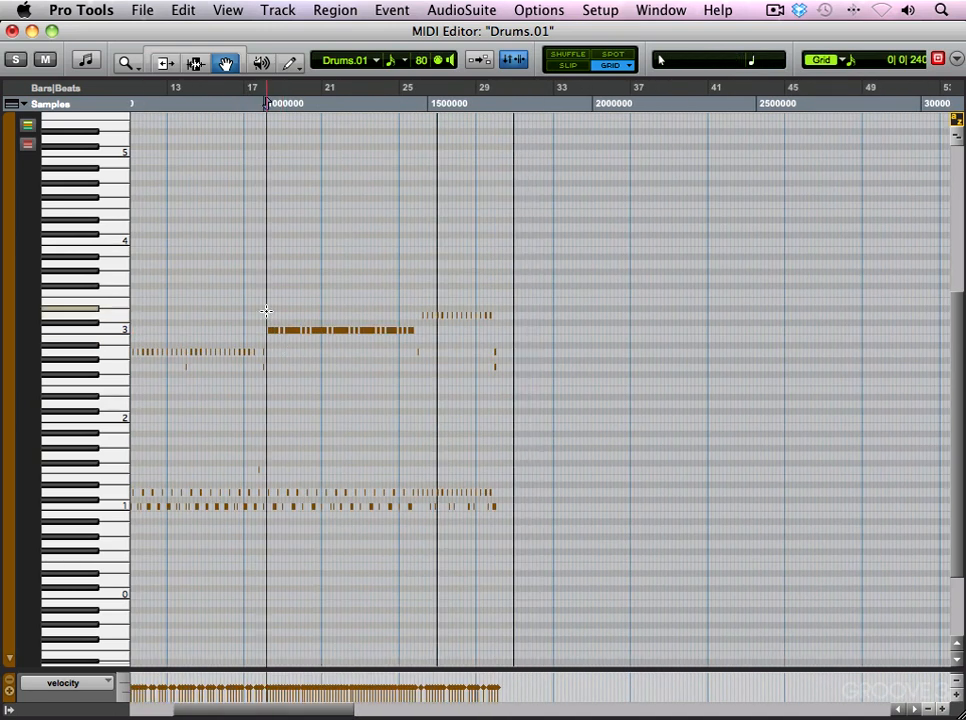
key(t)
key(t)
key(t)
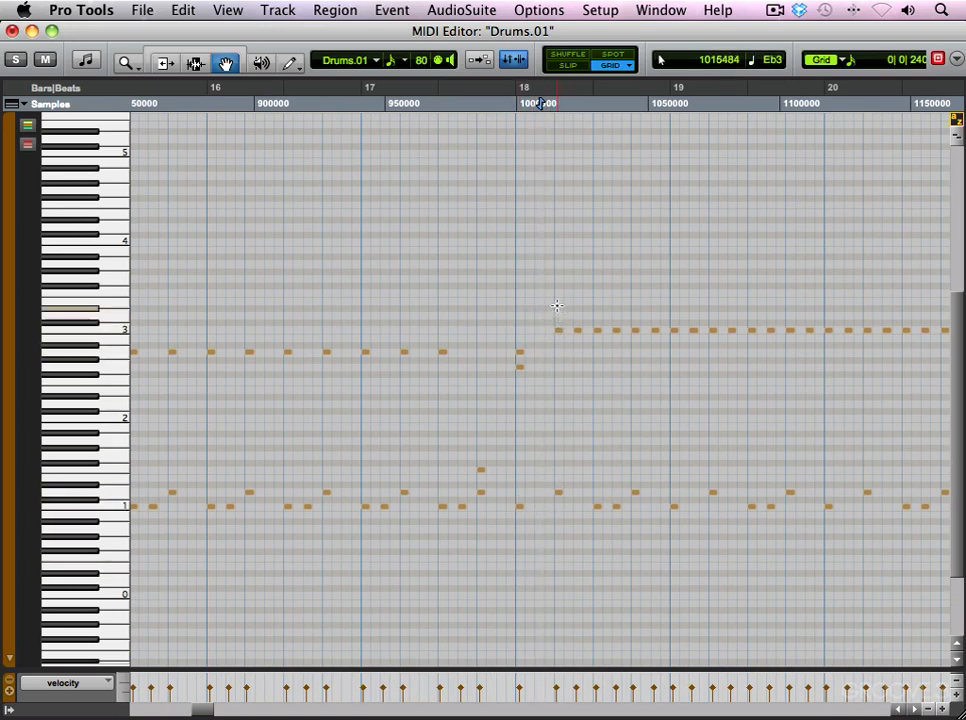
drag(558, 368, 815, 521)
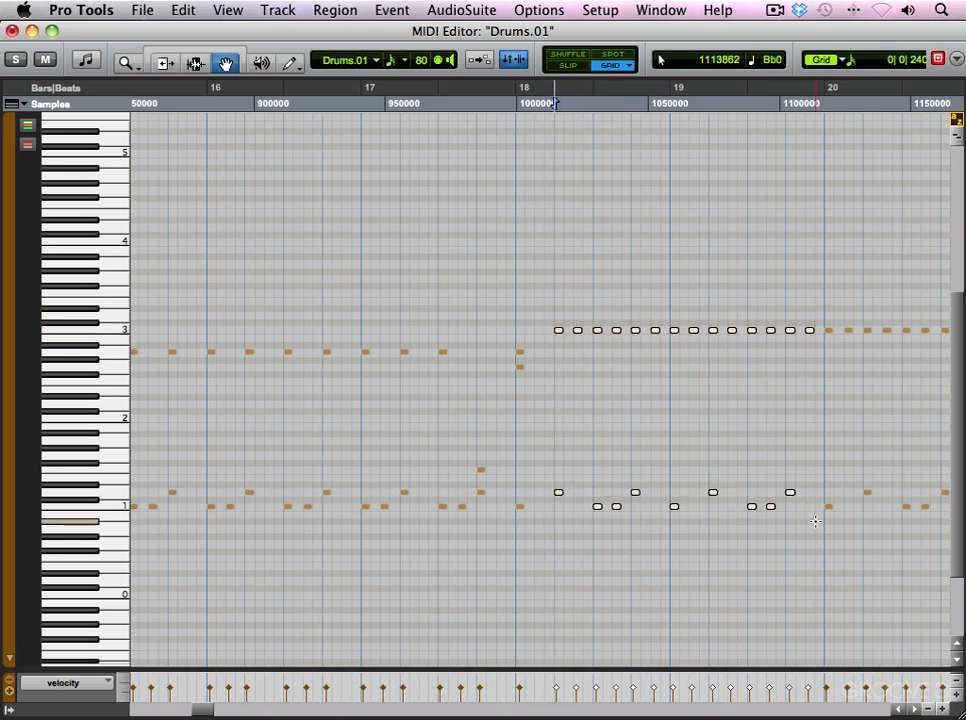
- Merge the copied drum pattern into the track starting at 30|2
key(r)
key(r)
key(r)
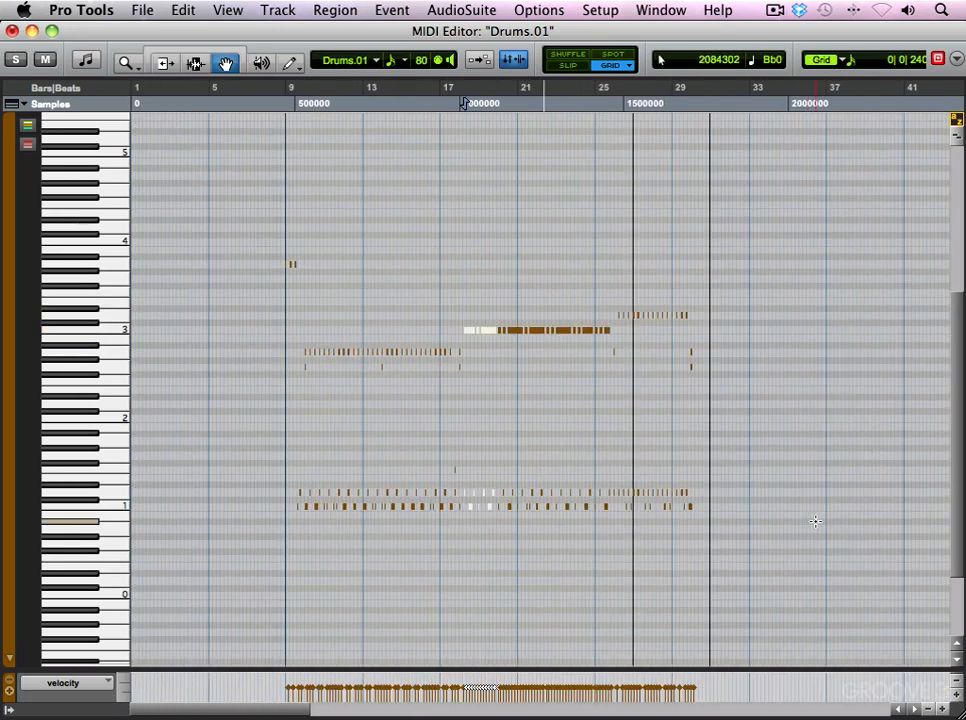
click(691, 410)
key(t)
key(t)
key(t)
key(t)
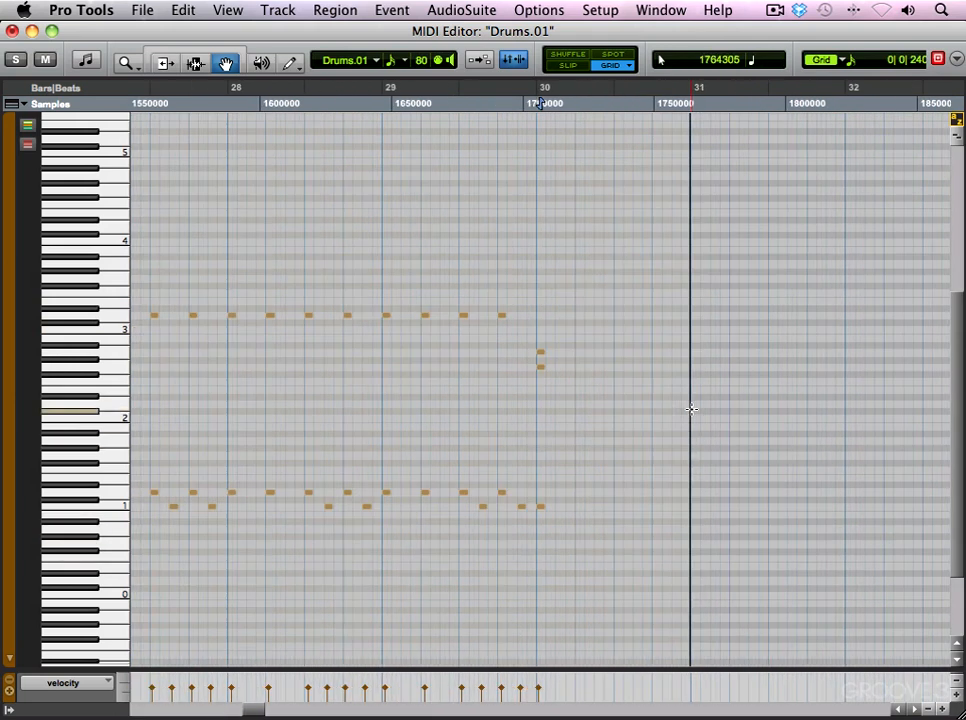
right_click(609, 357)
click(609, 357)
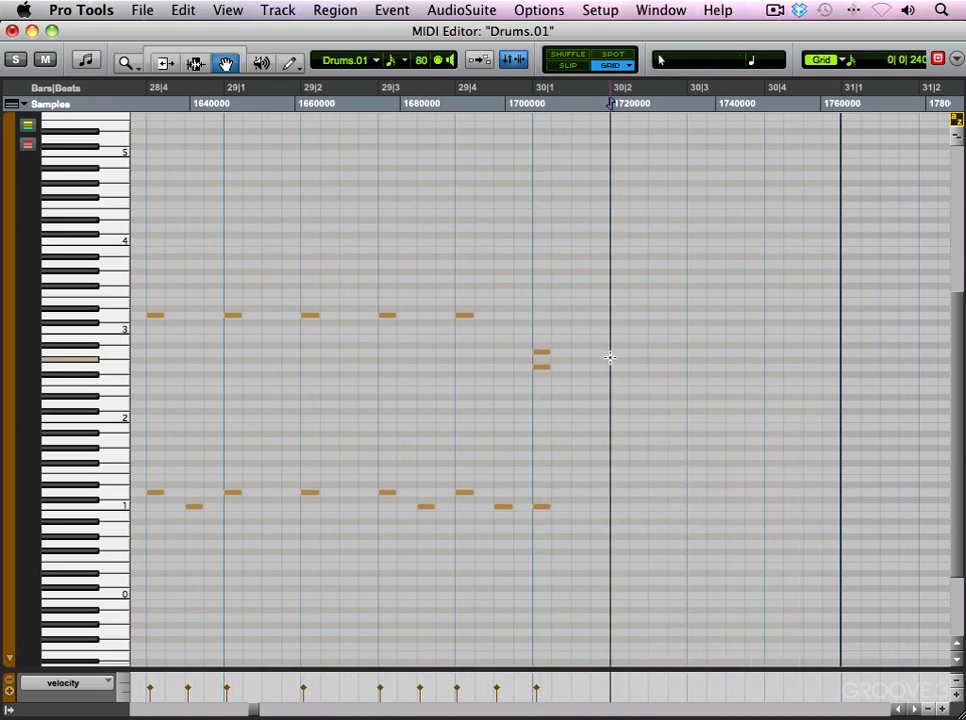
right_click(610, 411)
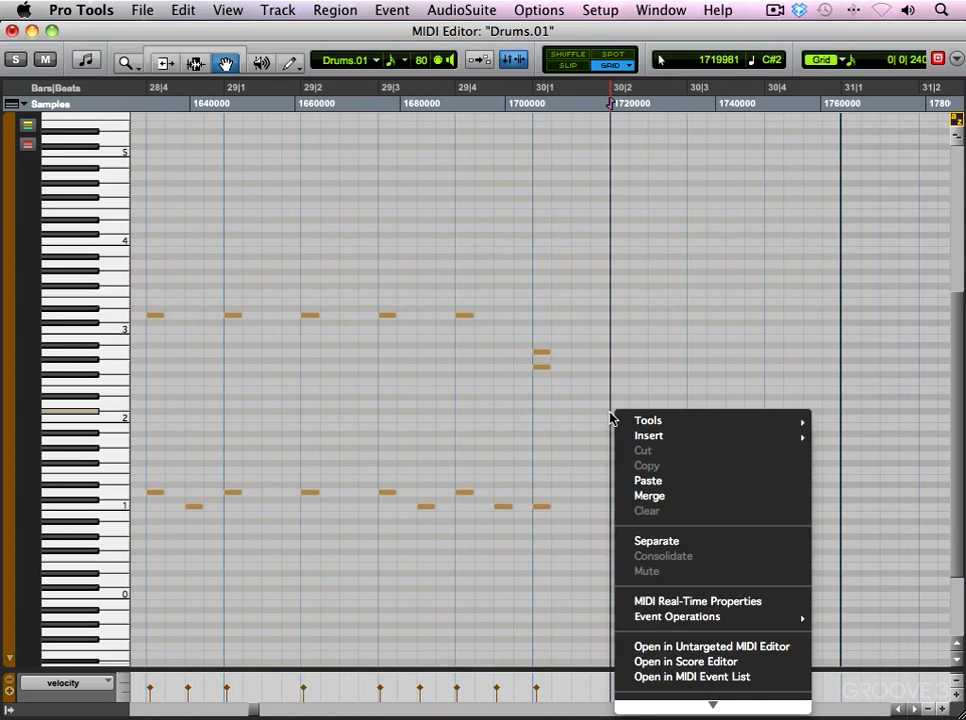
click(652, 496)
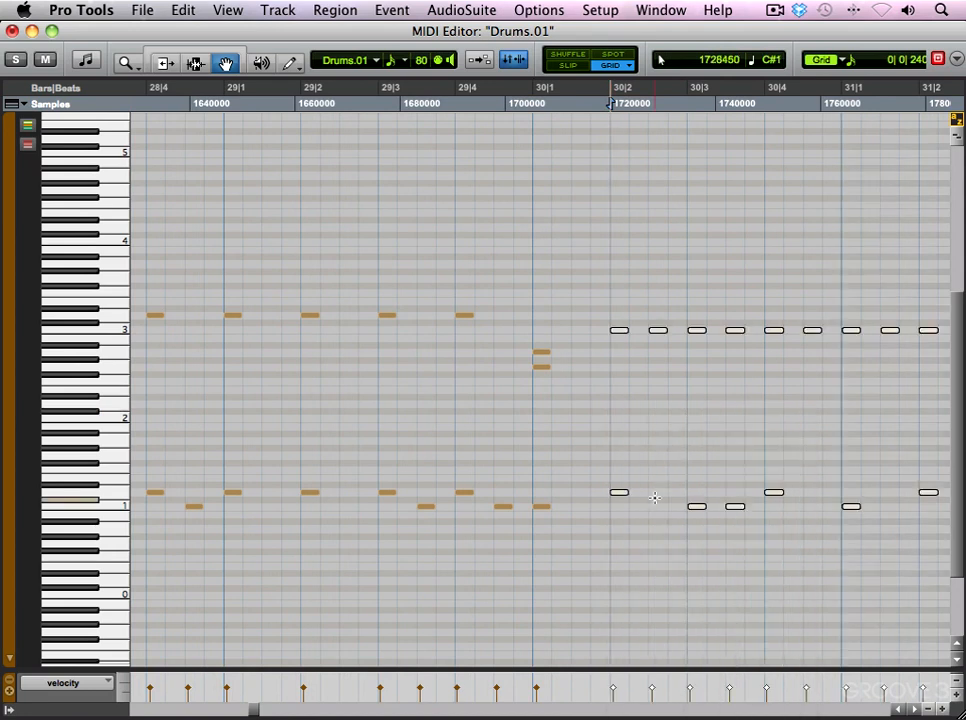
- Draw Bb1 notes at 31|1, 31|2 and 31|3 between the cymbal and snare parts
key(super+bracketleft)
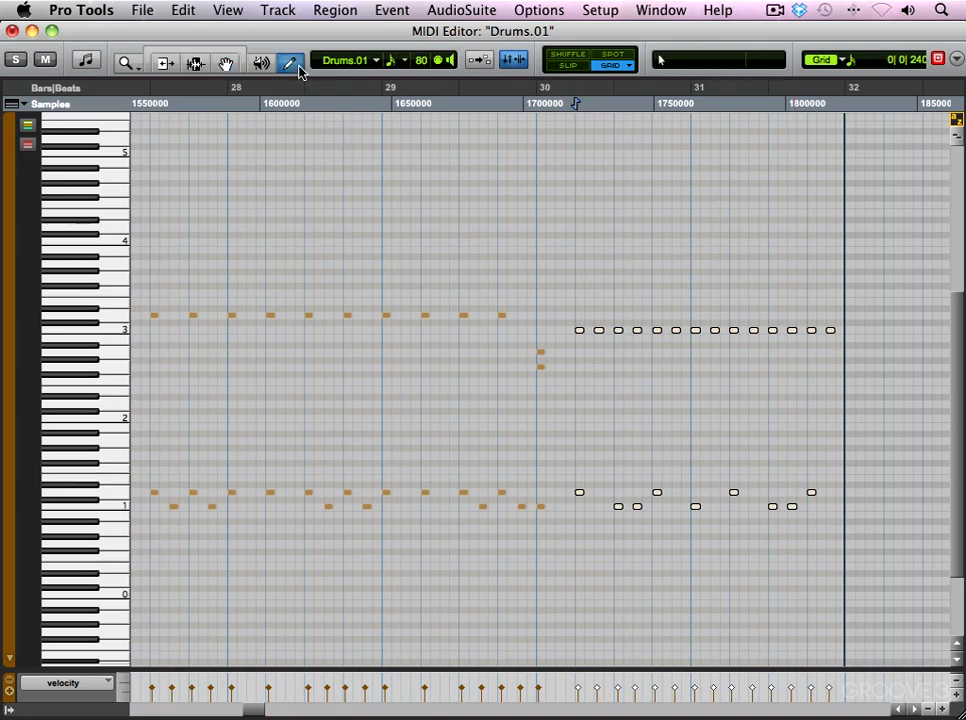
click(694, 432)
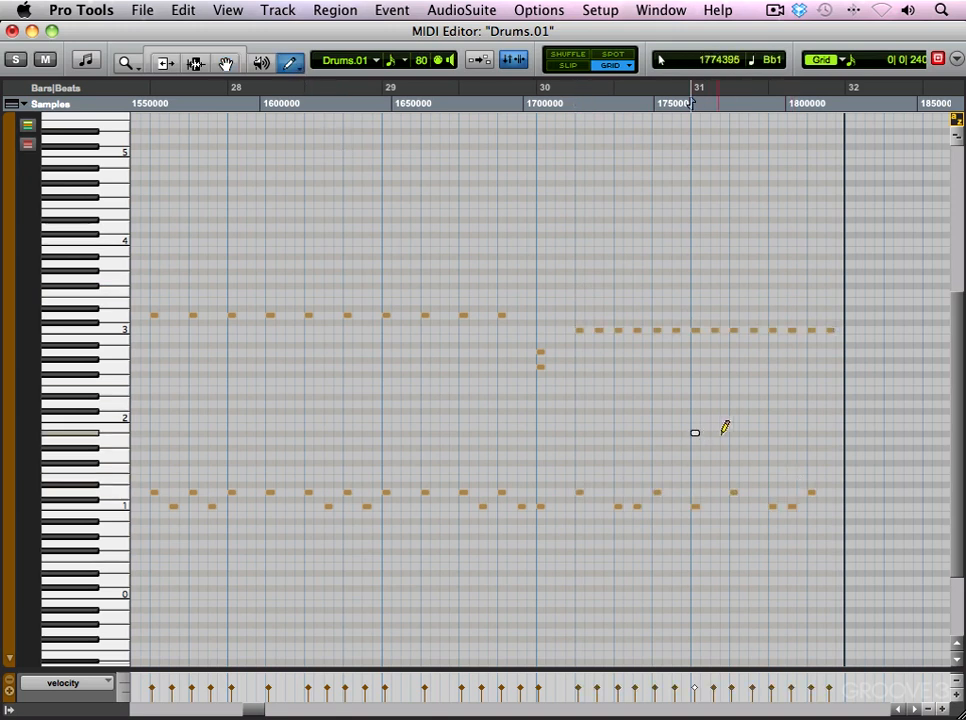
click(772, 433)
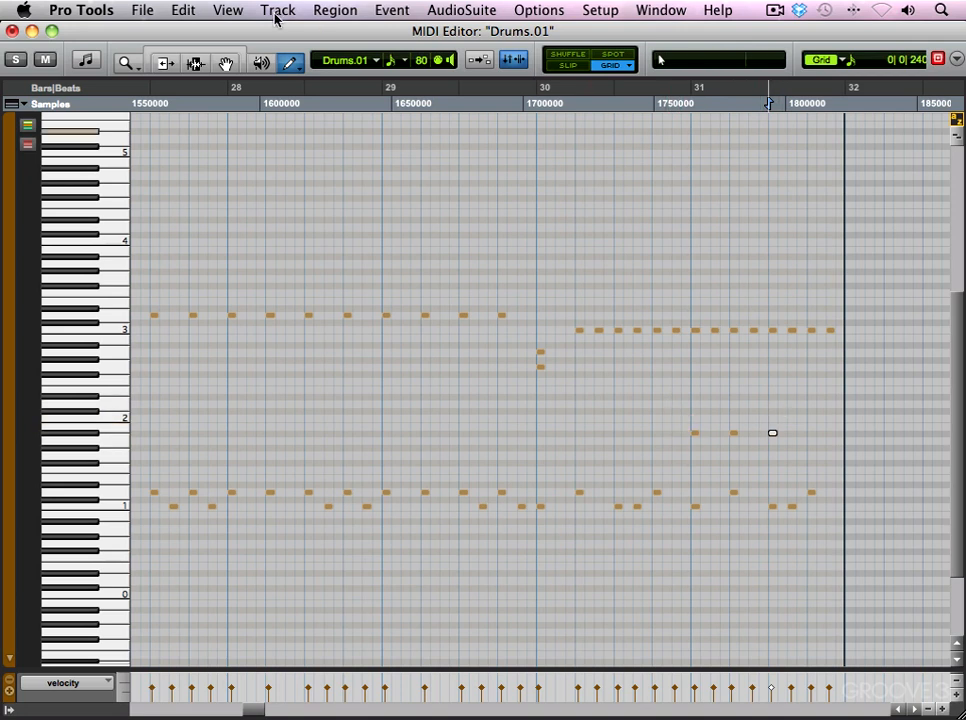
- Delete the three Bb1 notes at 31|1, 31|2 and 31|3
click(692, 410)
drag(693, 430, 787, 440)
key(Delete)
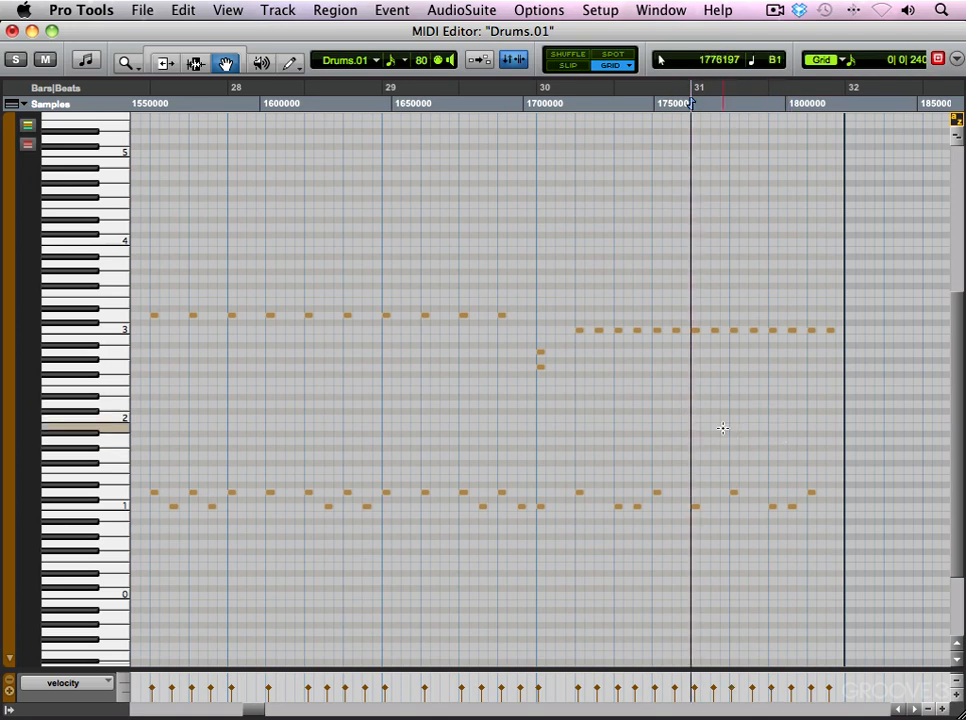
- Play back the drum part from just before bar 30 past the end of the notes in bar 31
scroll(700, 427, right, 3)
click(380, 368)
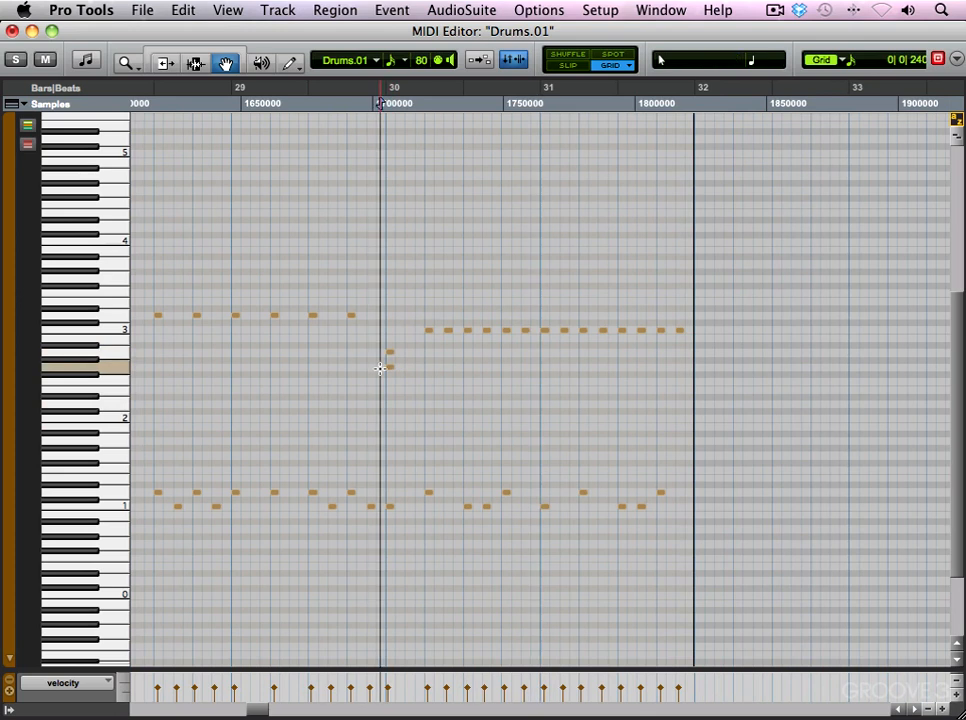
key(space)
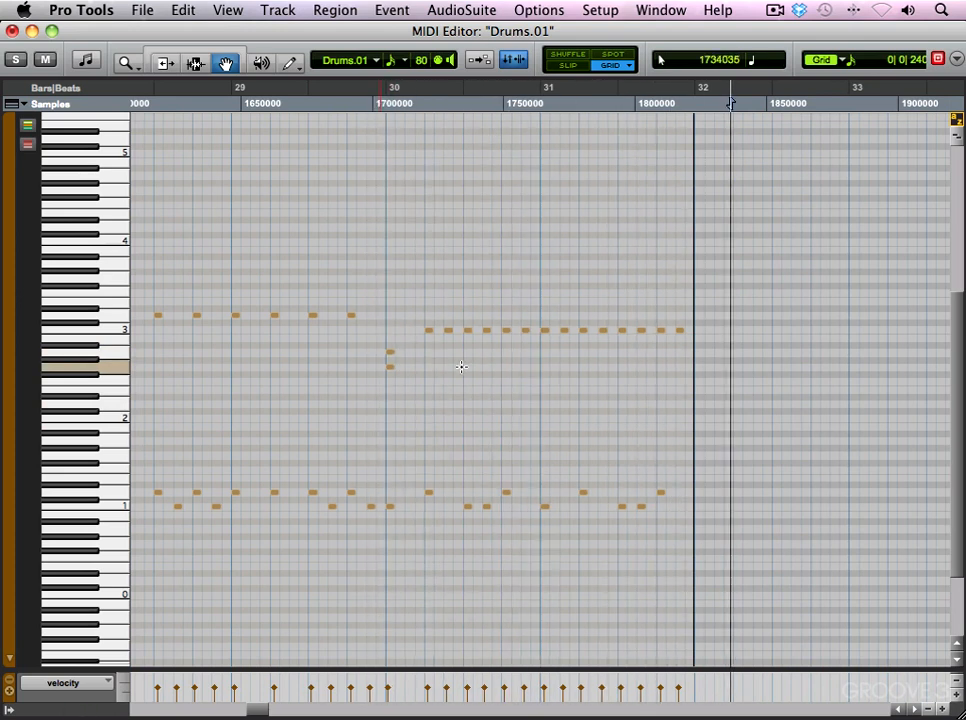
key(space)
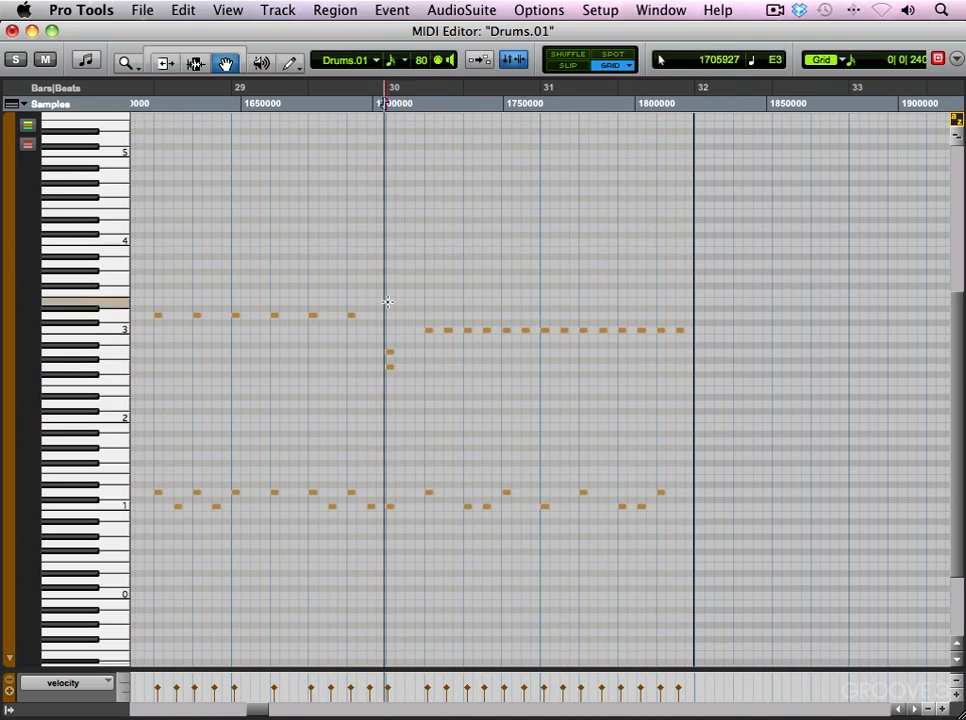
- Duplicate all notes of bars 30 and 31 so the copy starts at bar 32
drag(388, 305, 716, 524)
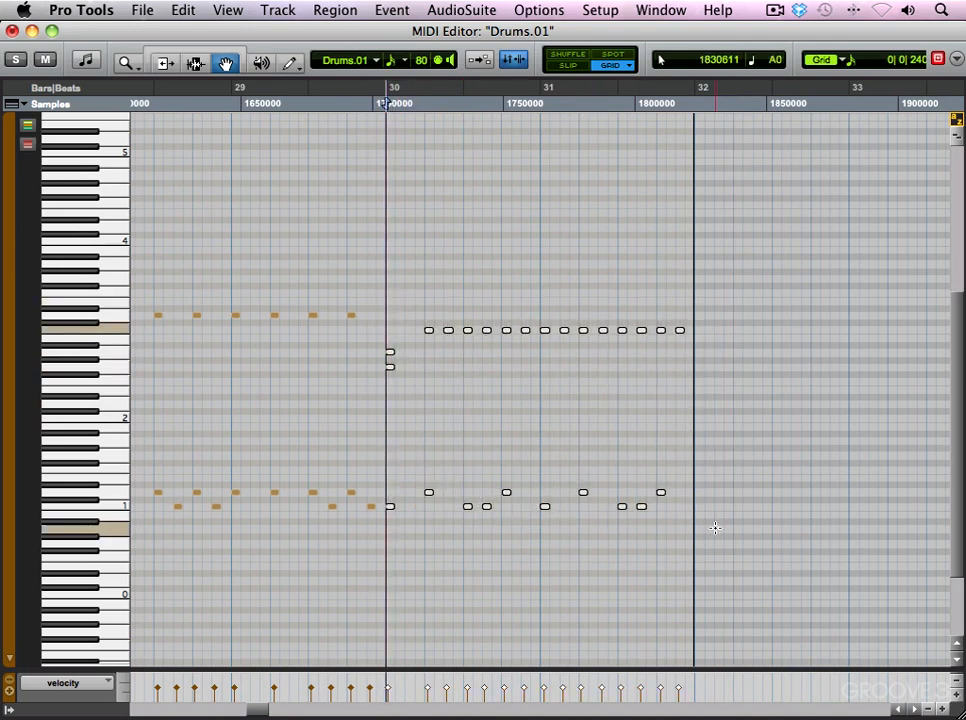
key(super+d)
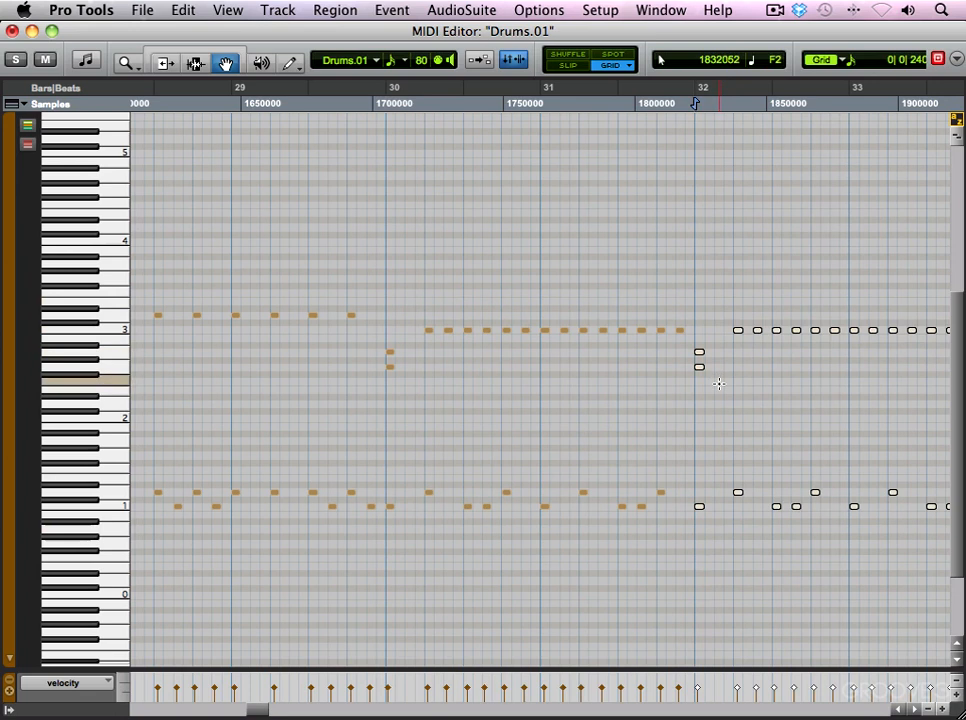
click(718, 384)
- Move the two cymbal notes at the start of bar 32 onto C3 to fill the two gaps in the eighth-note pattern, and play the result
drag(700, 352, 719, 331)
click(700, 368)
key(super+bracketleft)
key(space)
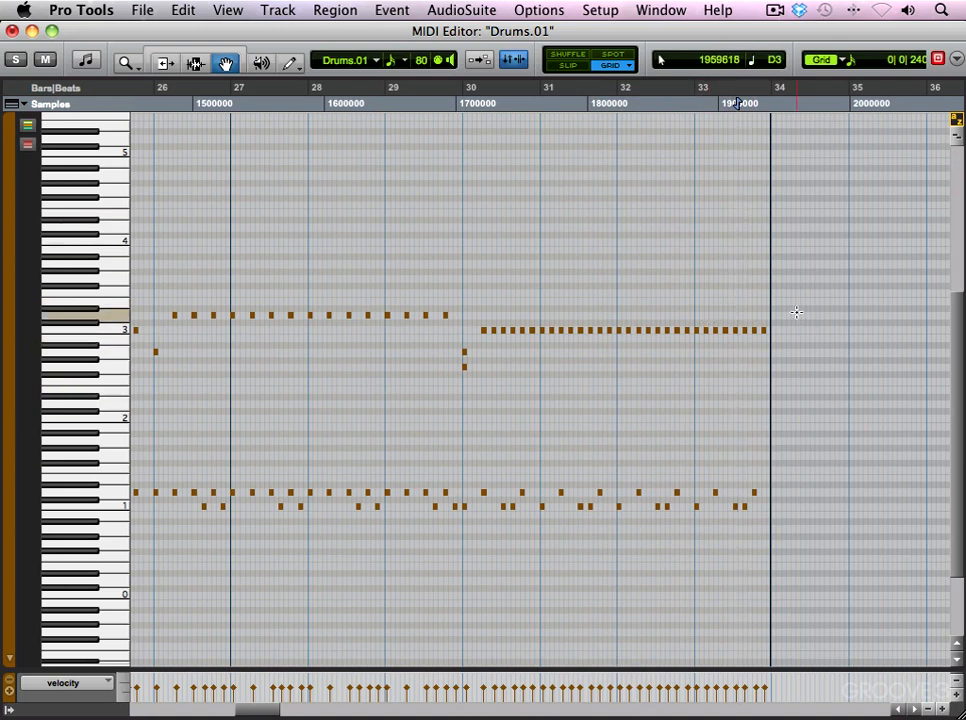
- Delete all notes following 33|1 and move the C3 note at 33|1 down to the A2 cymbal
drag(794, 312, 696, 530)
key(Delete)
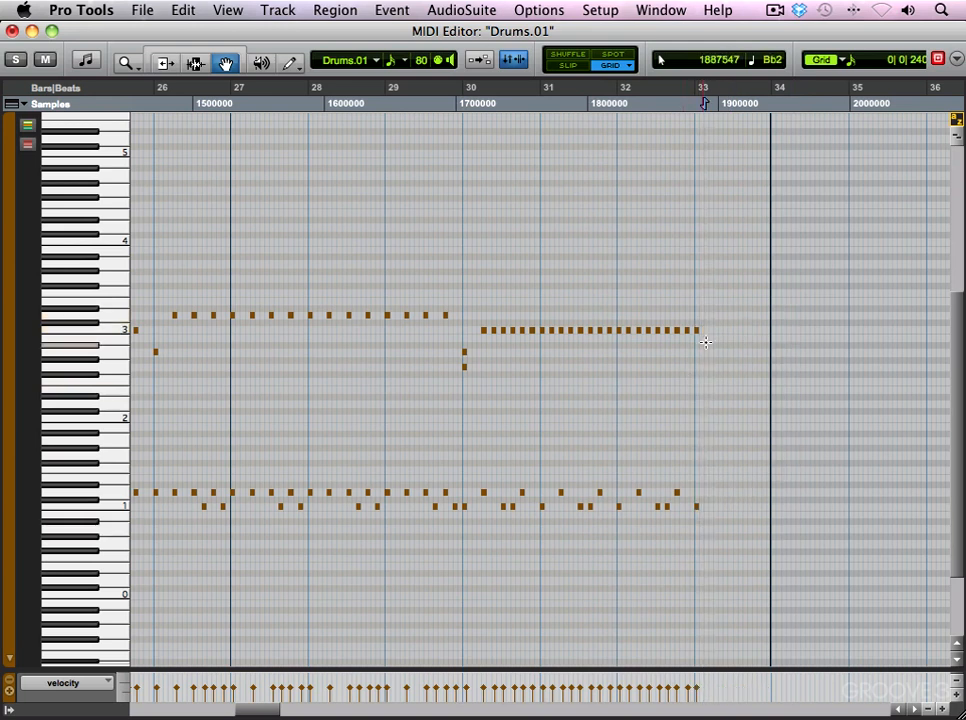
drag(701, 338, 700, 360)
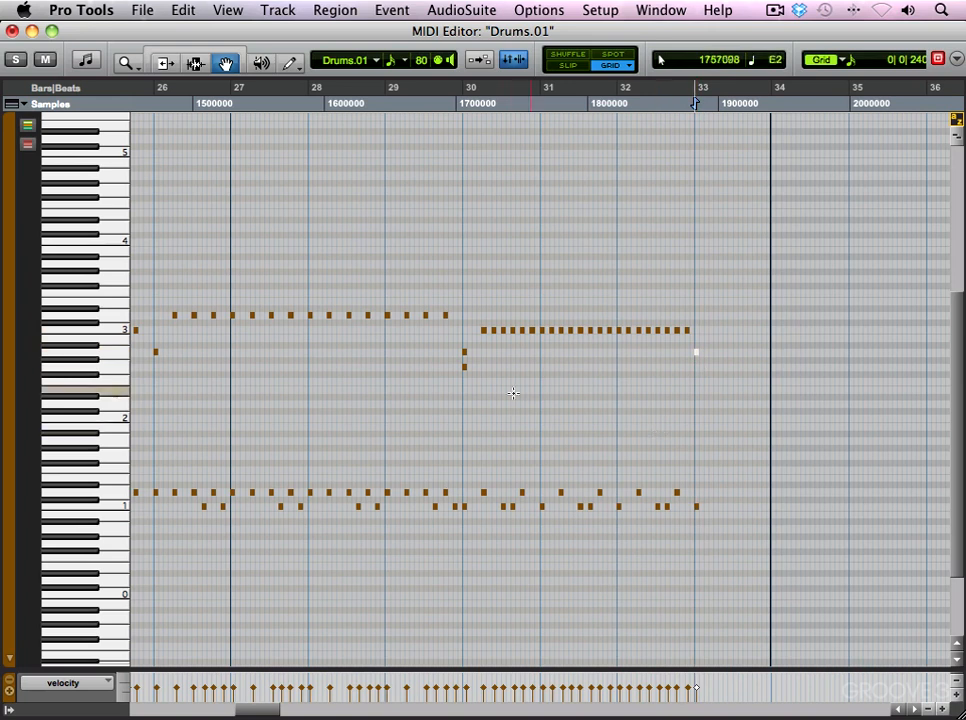
- Play back the part from just before bar 30 and close the MIDI Editor
click(450, 398)
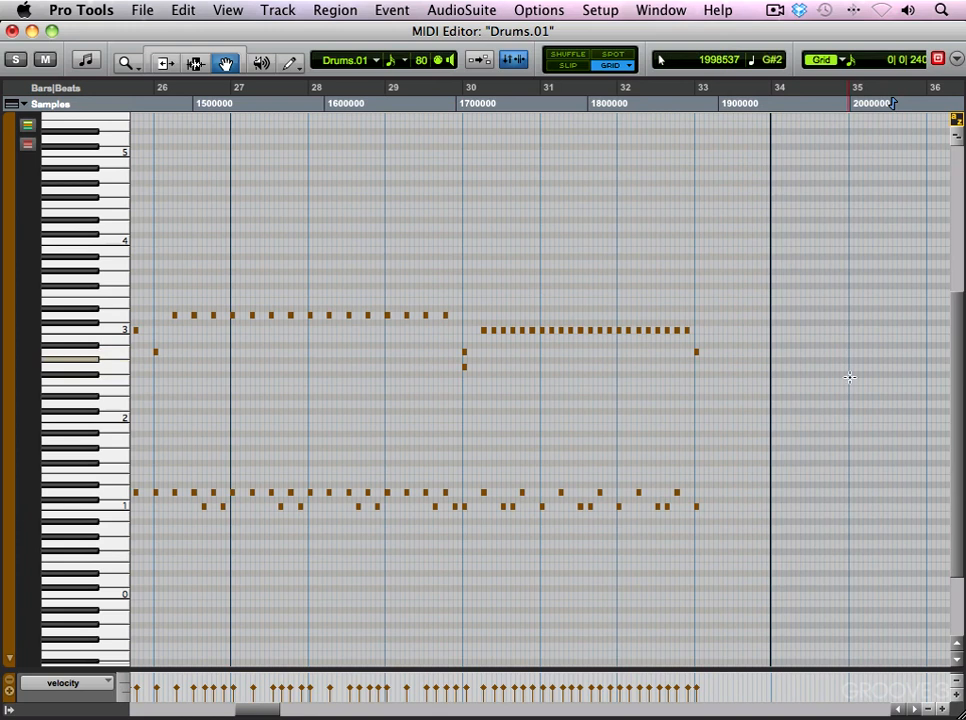
key(super+bracketleft)
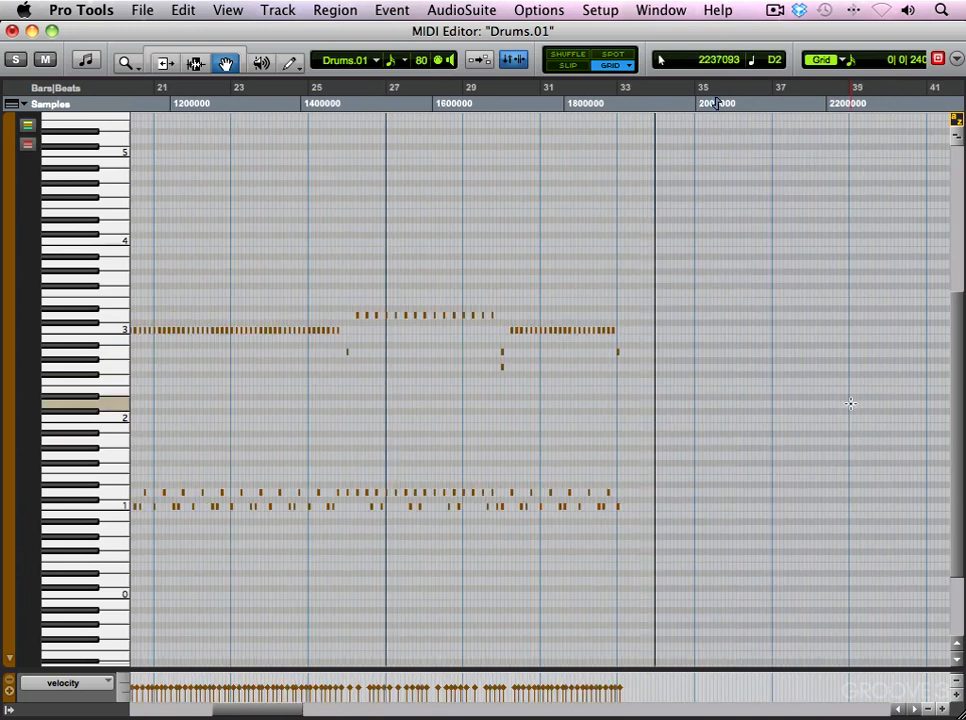
key(super+bracketleft)
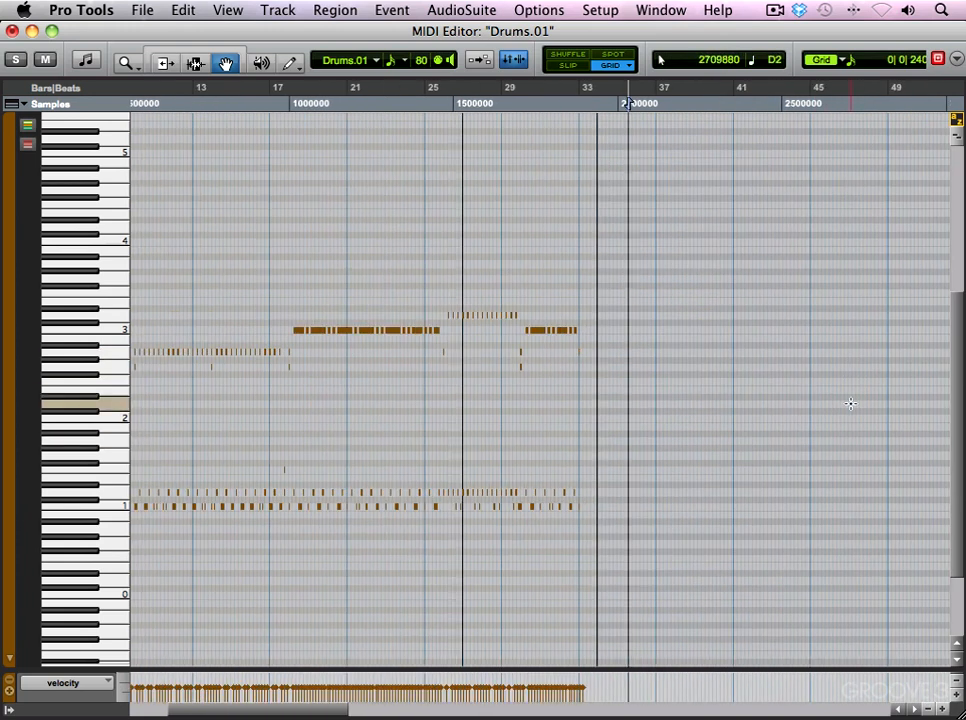
click(12, 31)
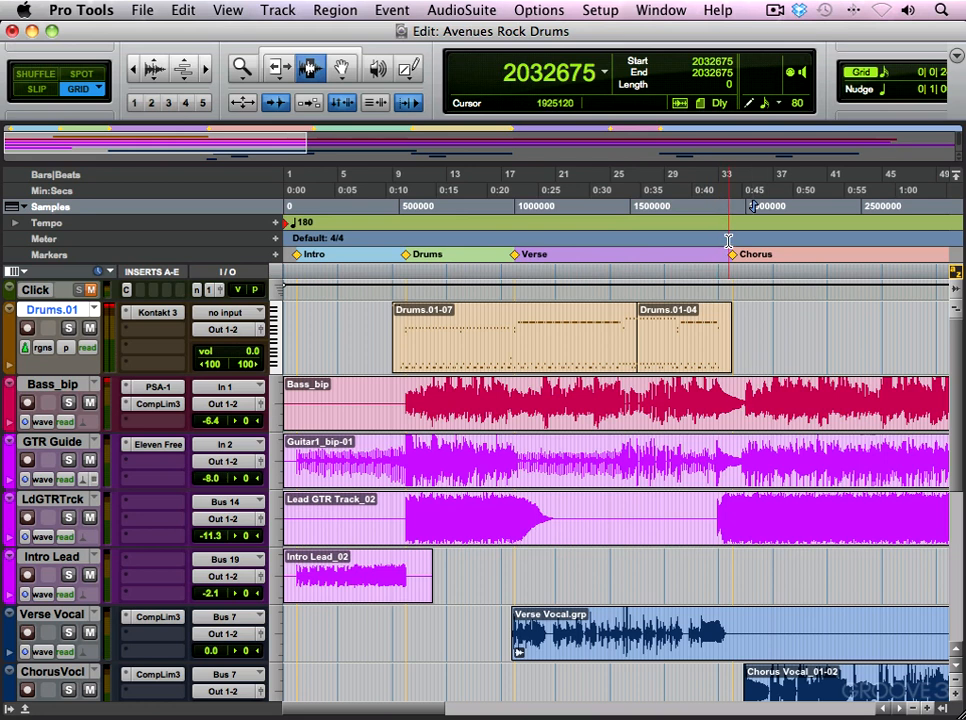
- Play back the session from just before the Chorus marker into Verse 2
click(728, 241)
key(space)
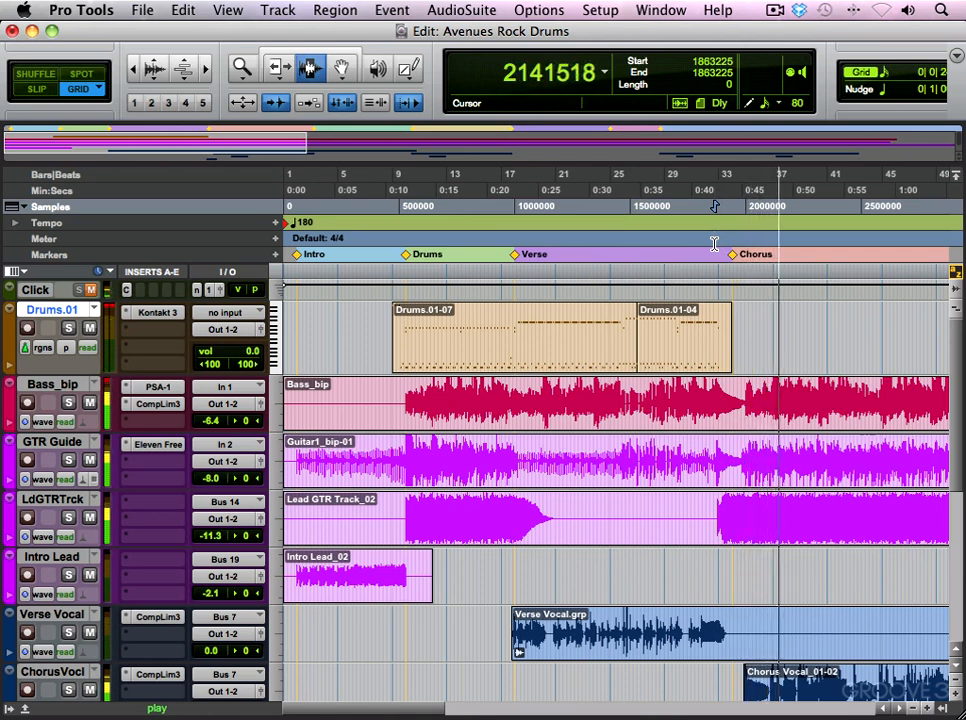
key(super+bracketleft)
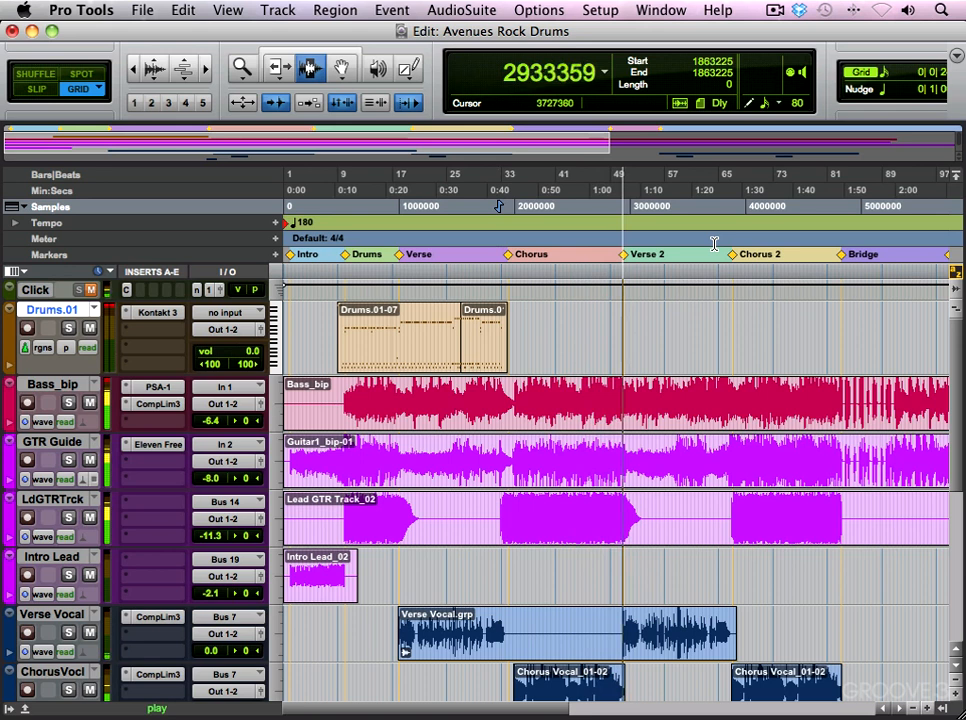
key(space)
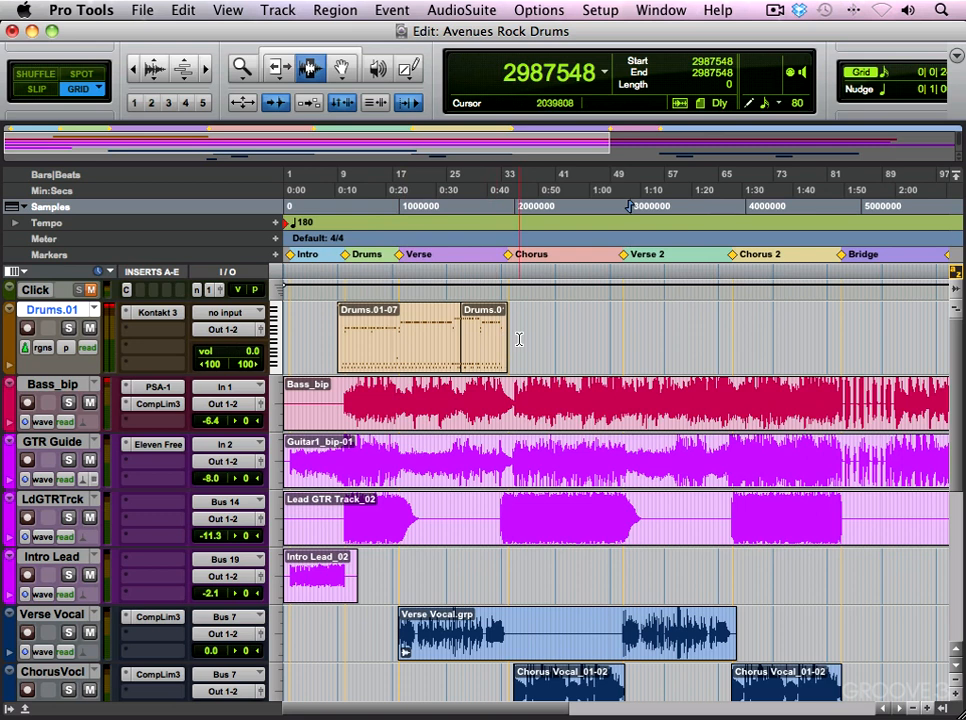
- Select both drum regions on the Drums.01 track and consolidate them into one region
drag(518, 340, 316, 337)
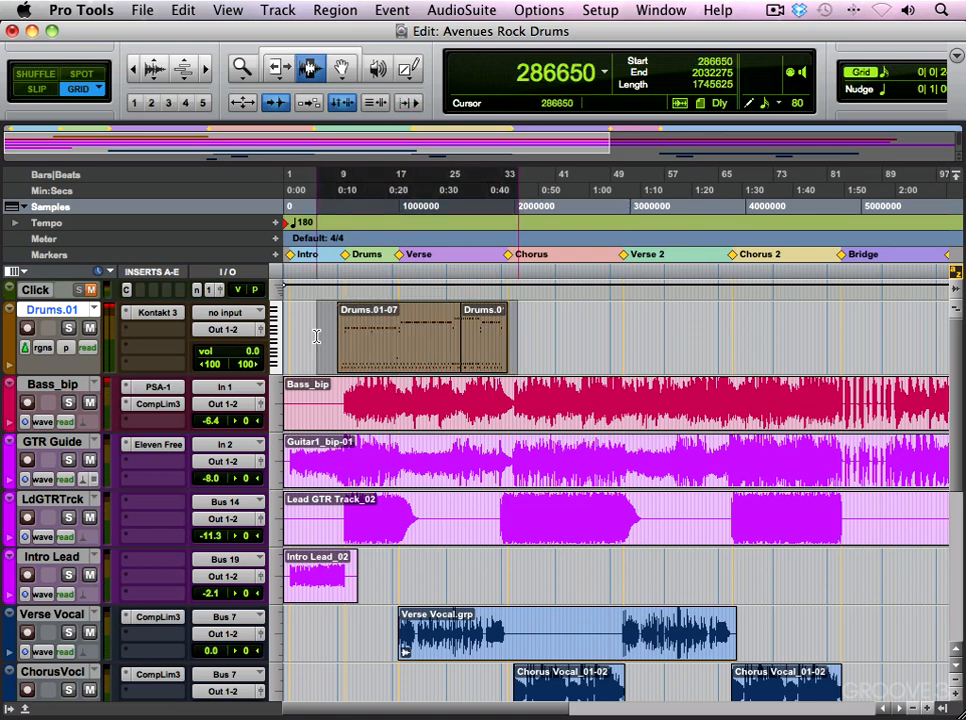
click(521, 337)
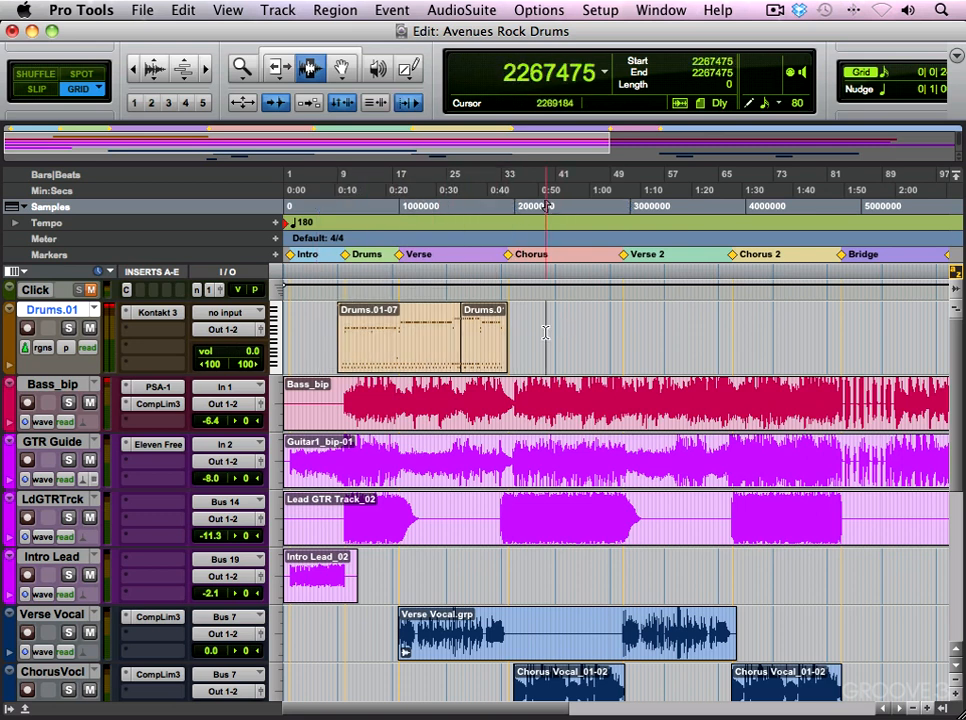
triple_click(519, 338)
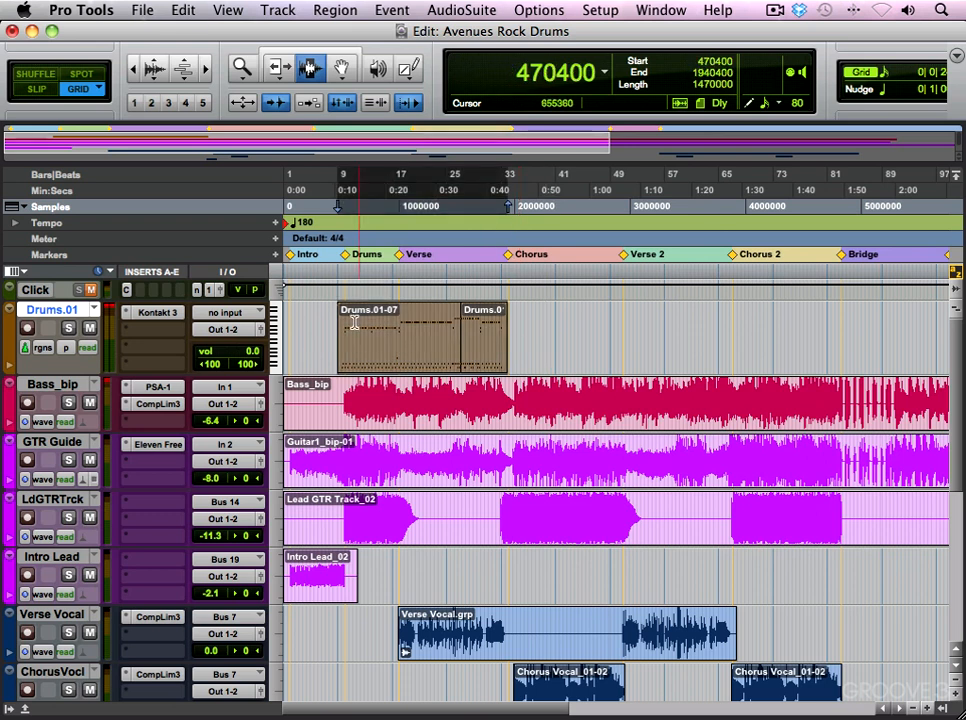
click(187, 10)
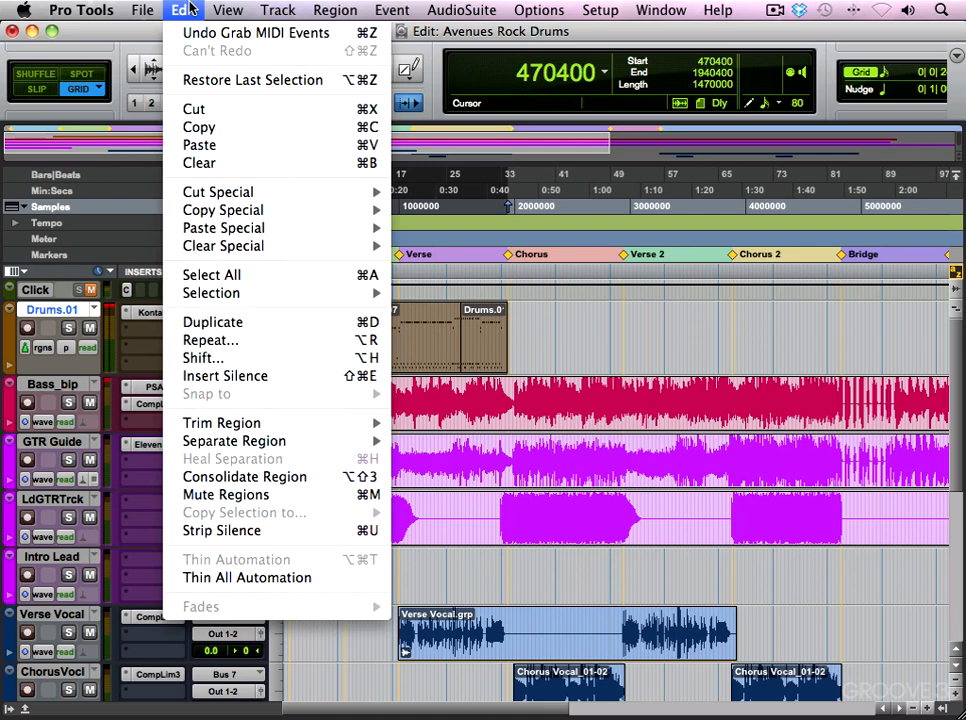
click(311, 477)
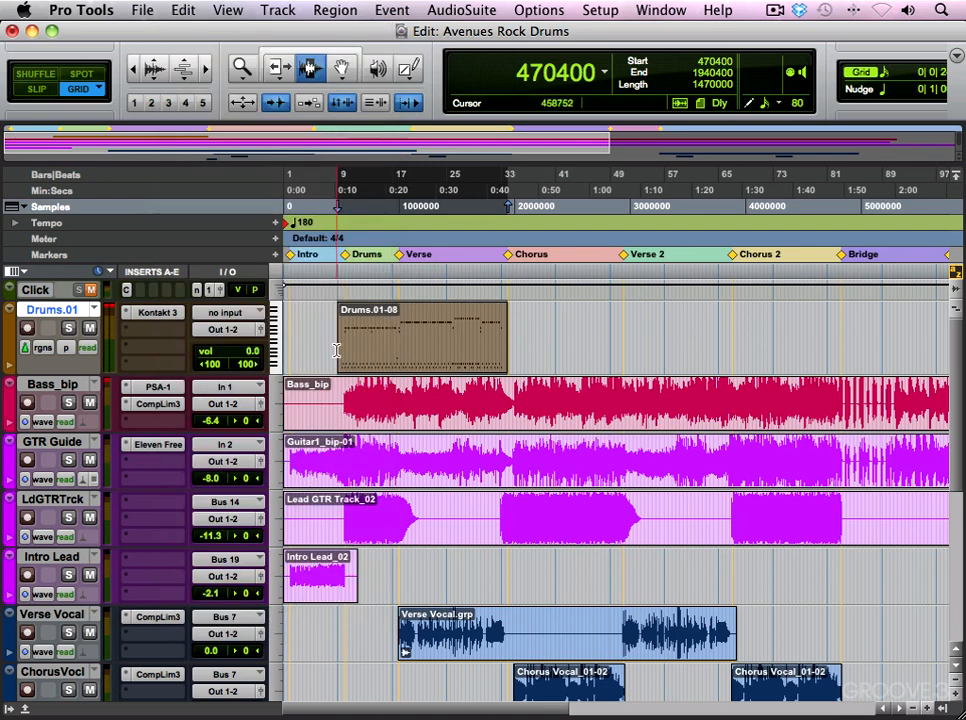
- Separate the consolidated drum region at the Drums marker at bar 10
click(398, 313)
key(super+bracketright)
key(super+bracketright)
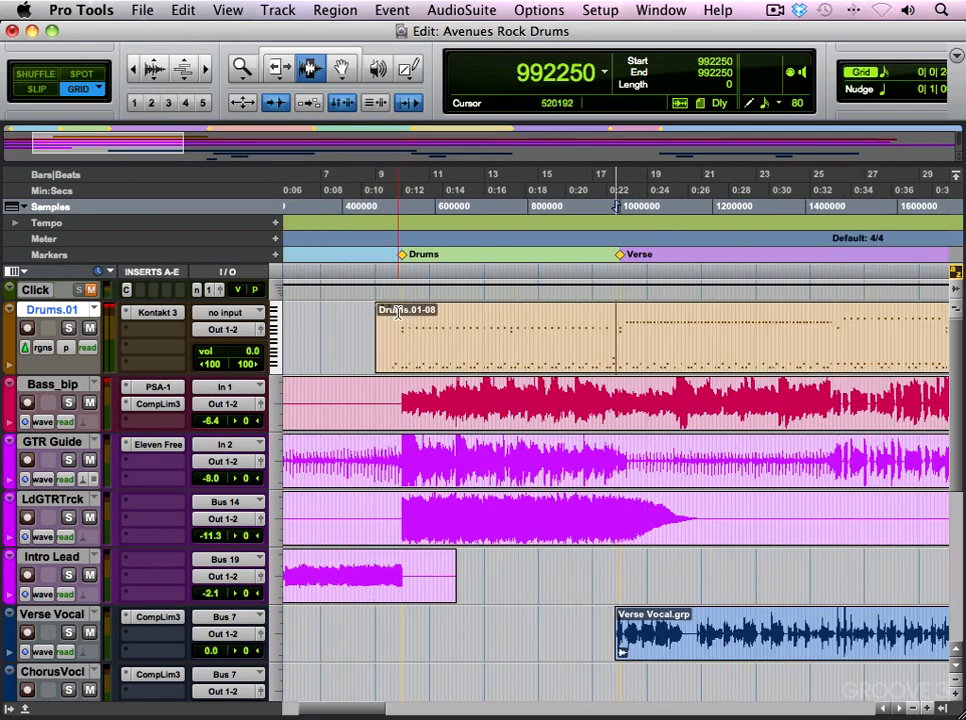
click(400, 312)
key(super+bracketright)
key(super+bracketright)
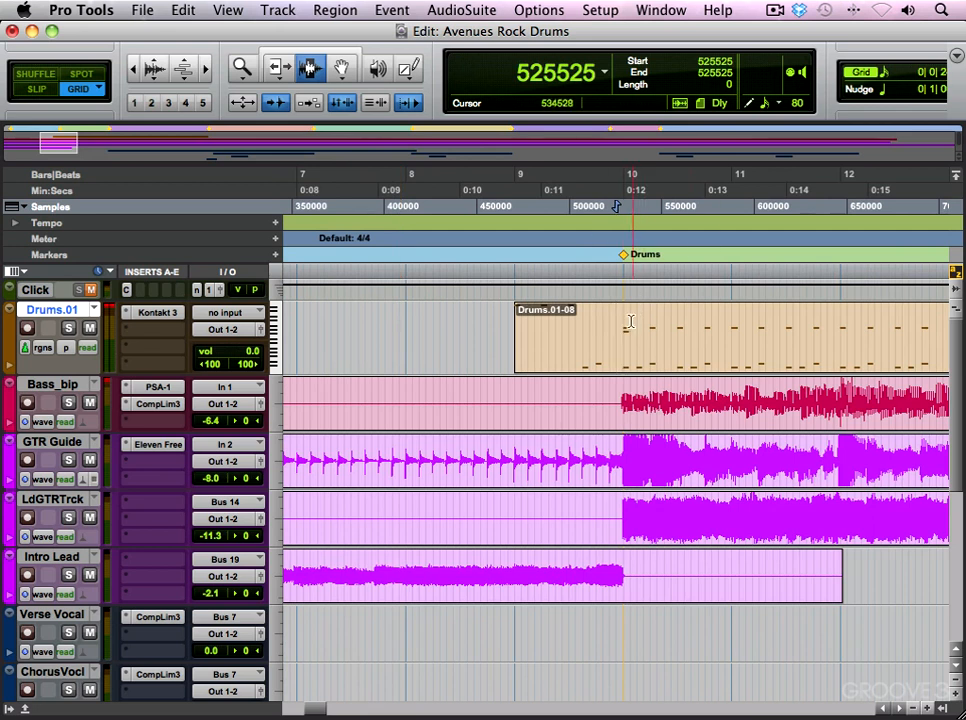
click(624, 319)
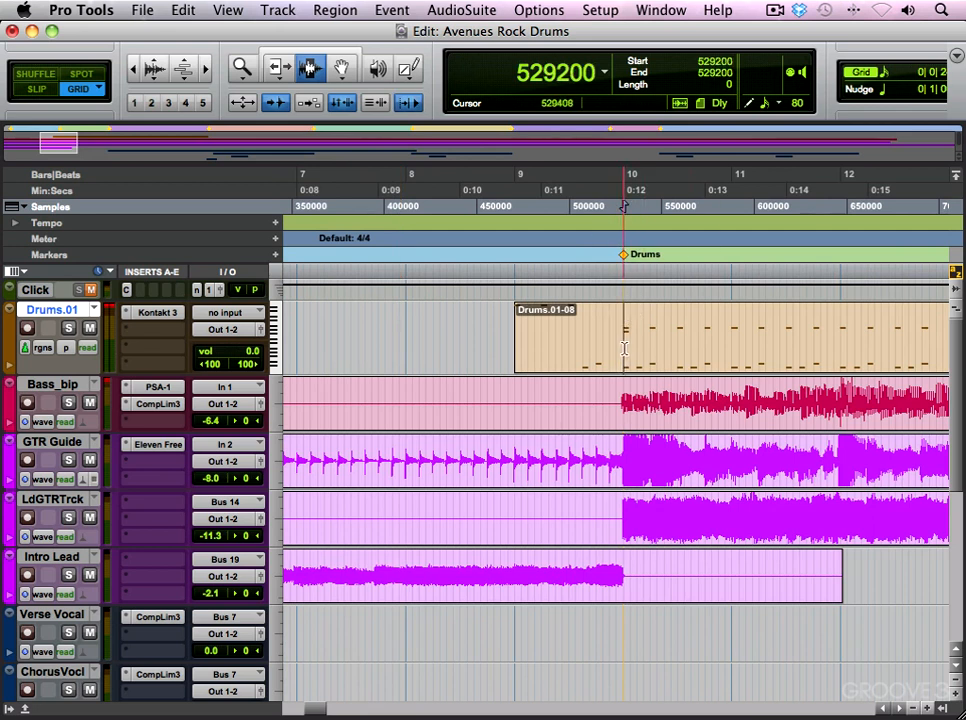
key(super+e)
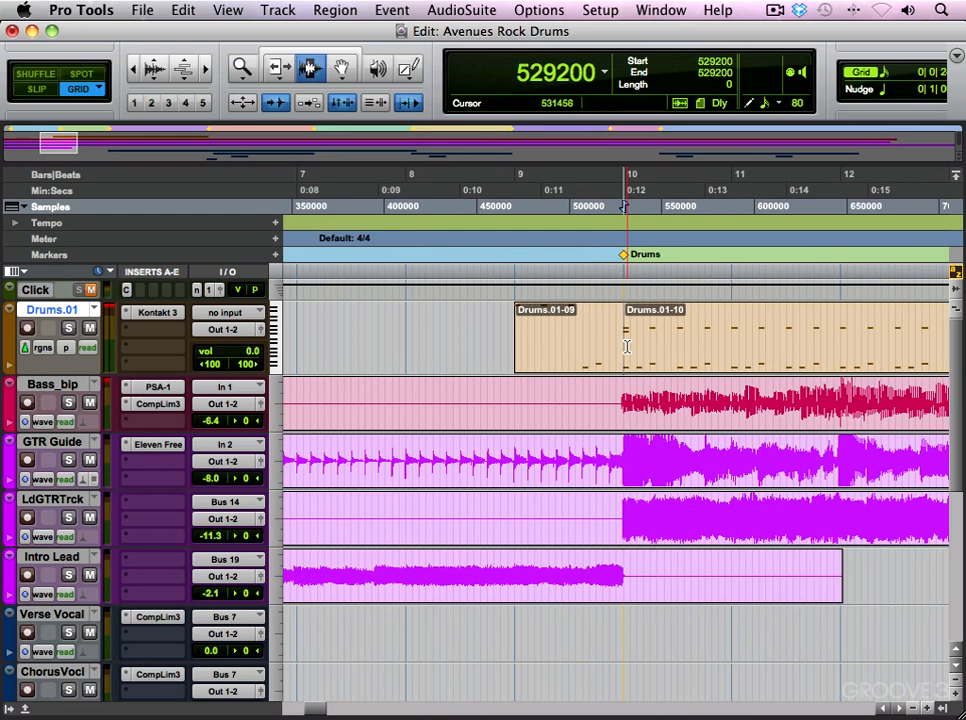
key(space)
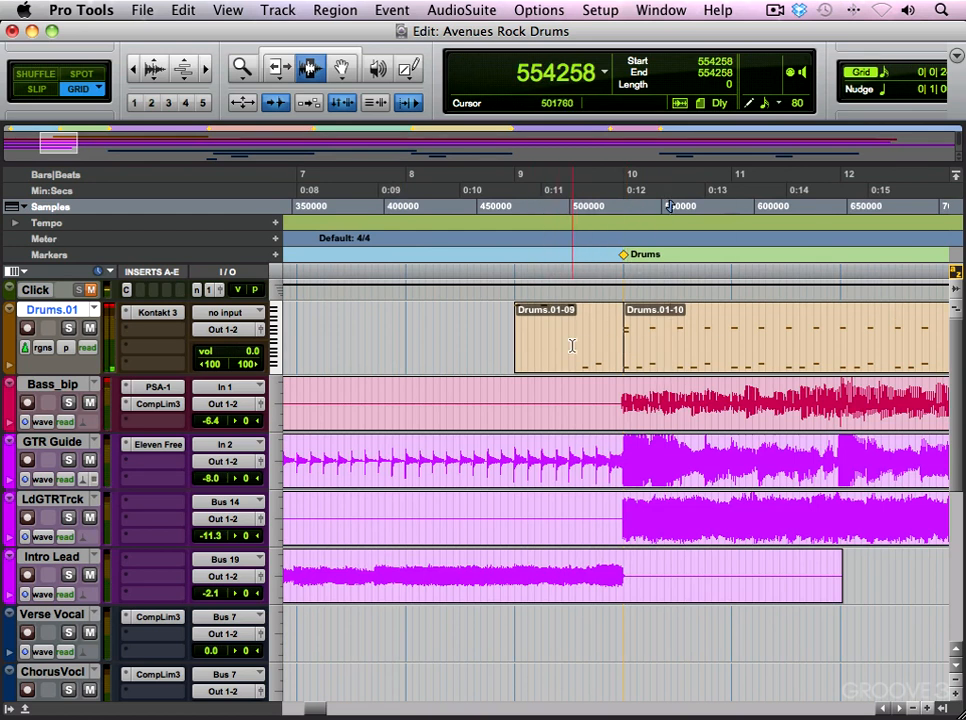
- Separate the drum region again at the Verse marker at bar 18
key(r)
key(r)
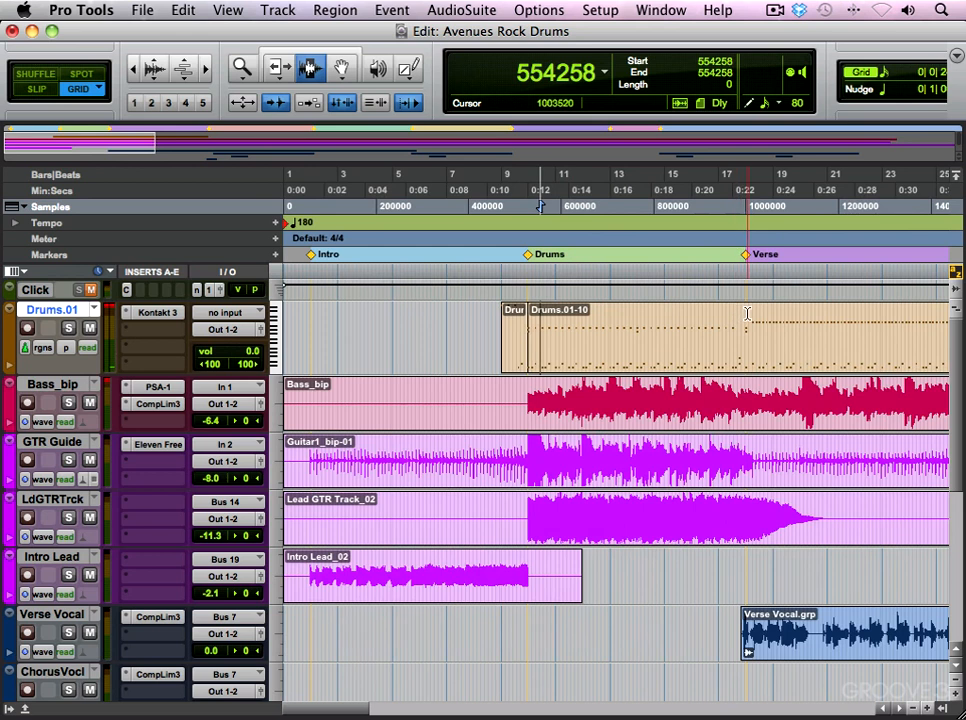
click(746, 317)
key(t)
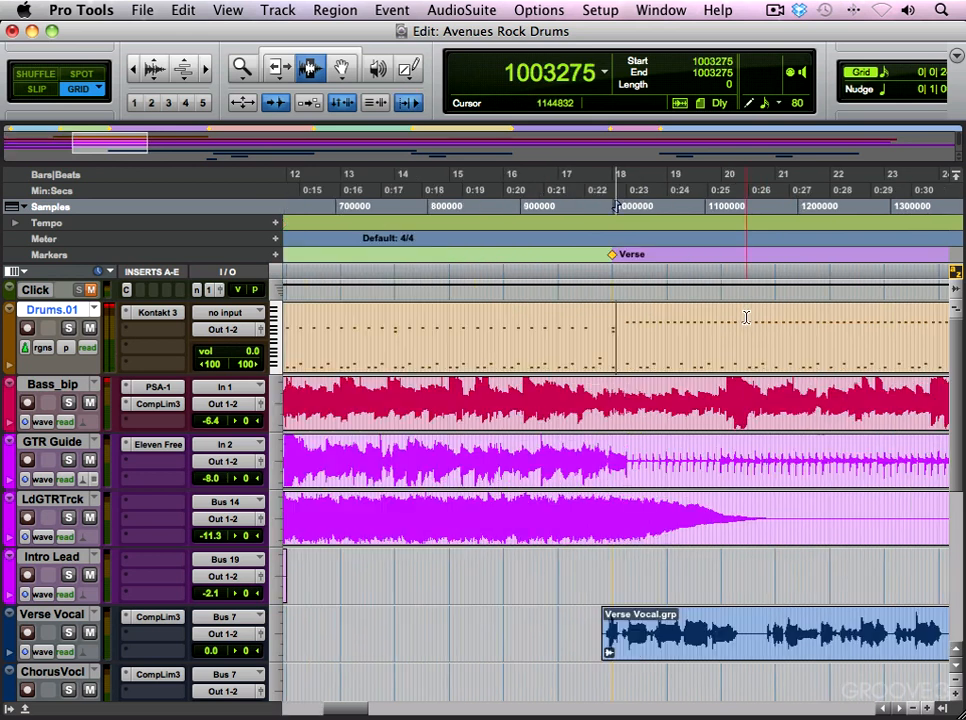
click(611, 324)
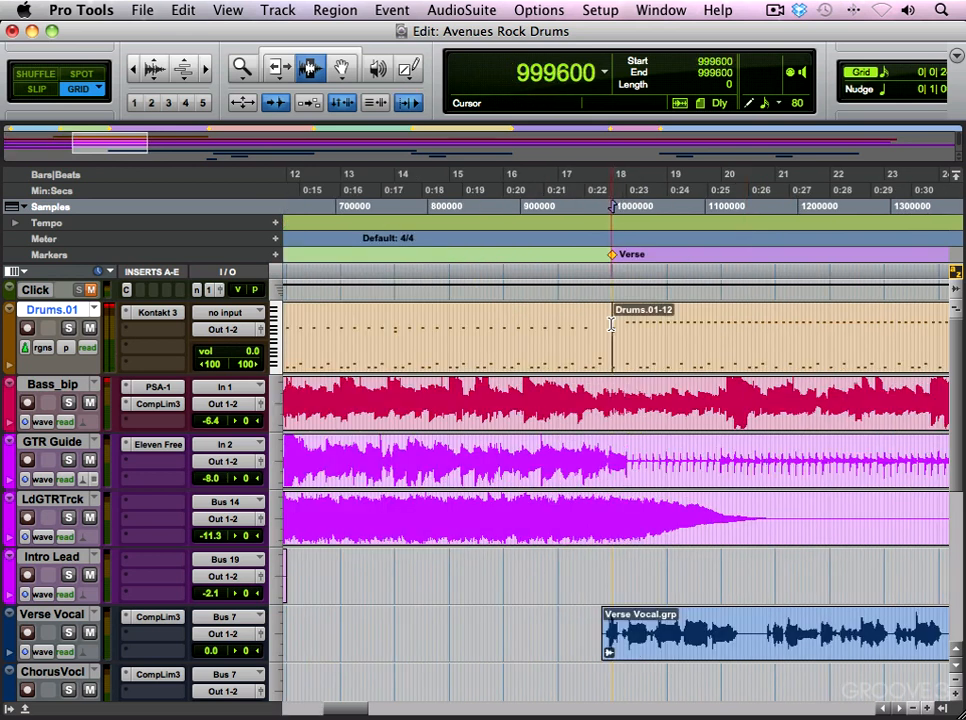
- Copy the drum region between the Drums and Verse markers and paste it on the same track after the Chorus marker
key(r)
key(r)
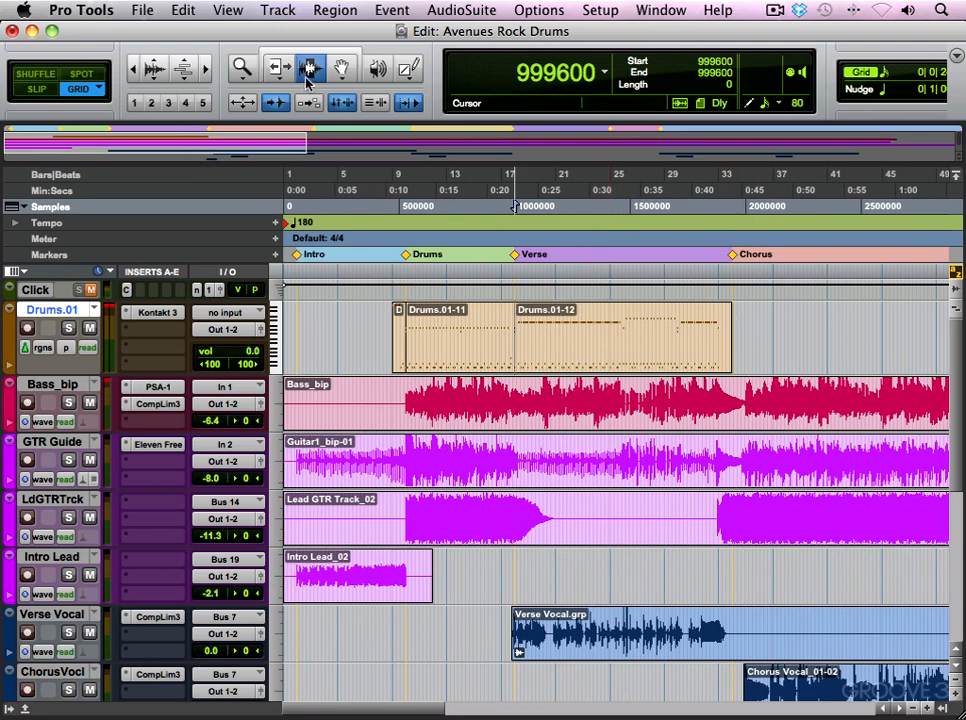
click(342, 70)
click(460, 340)
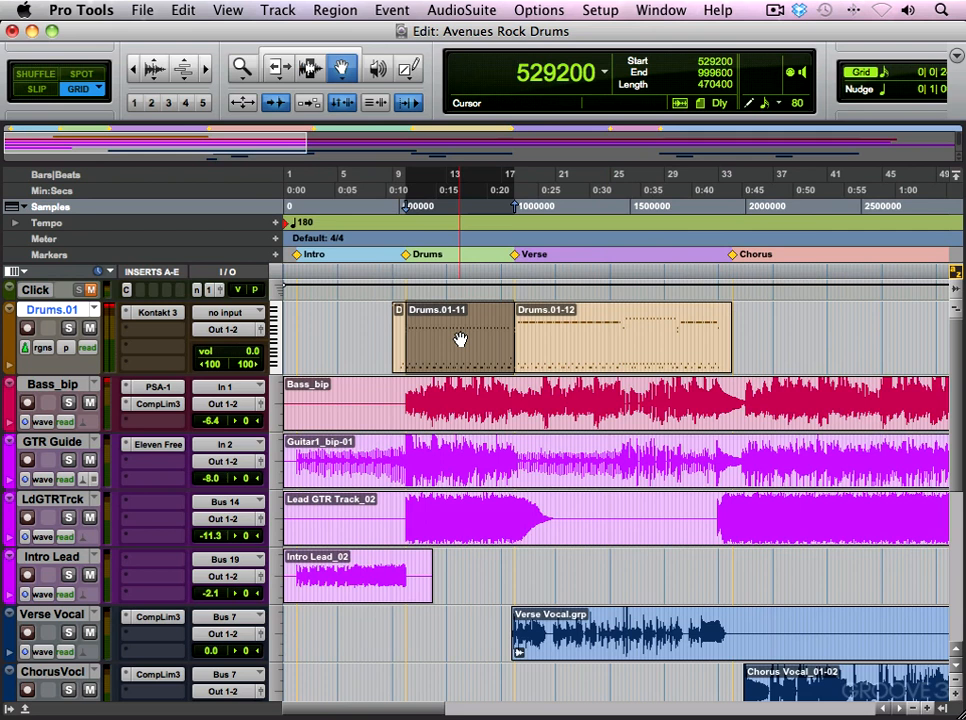
right_click(765, 329)
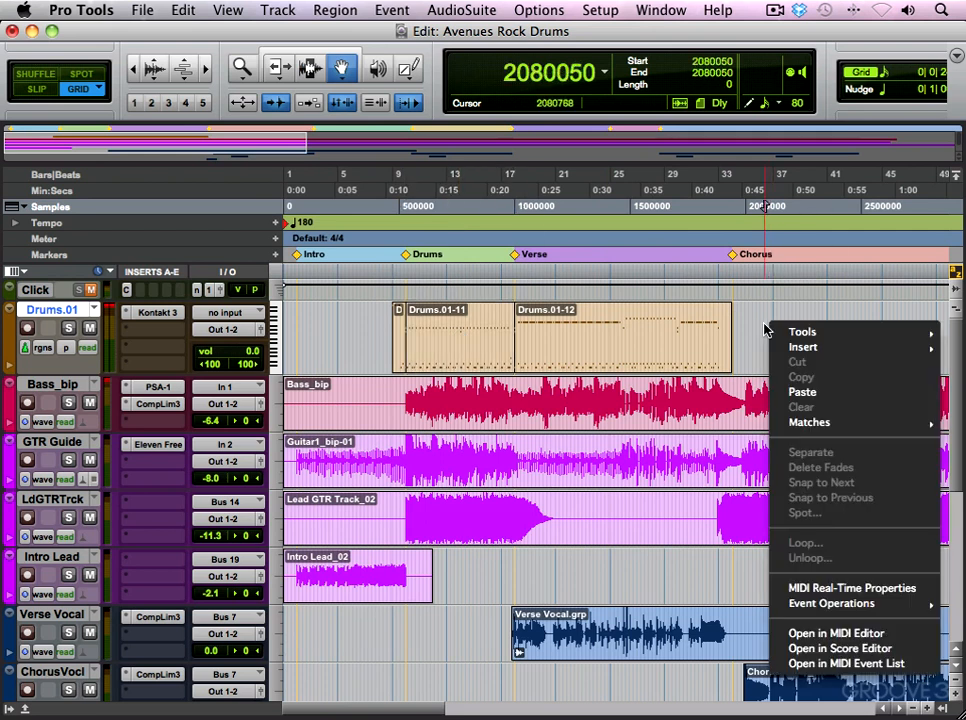
click(801, 391)
- Move the pasted drum region in Grid mode so it starts exactly at the Chorus marker at bar 34
click(54, 75)
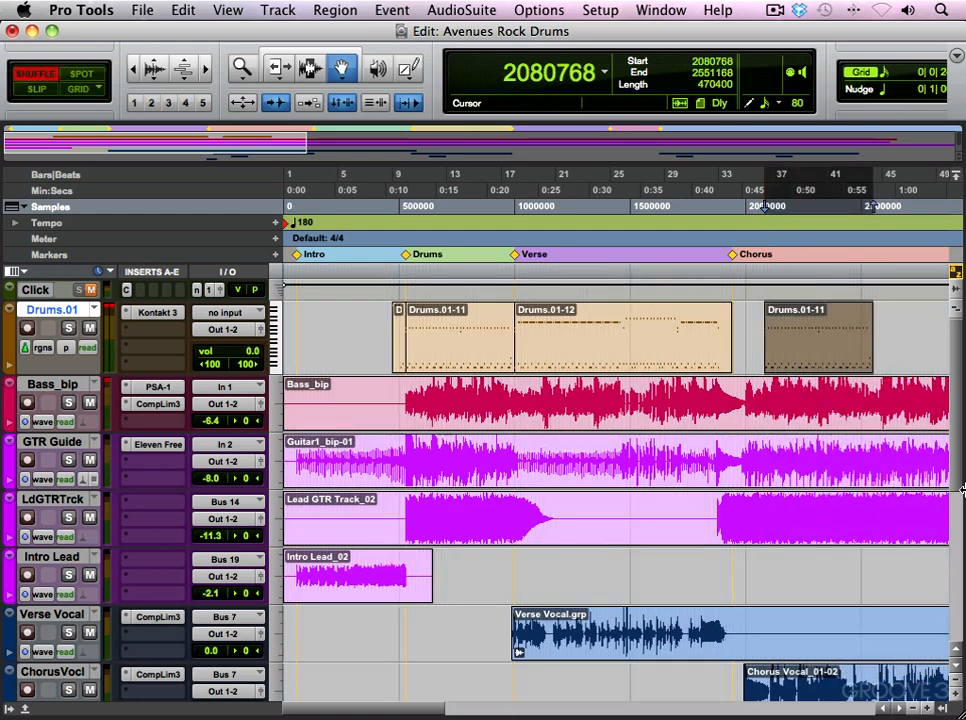
drag(787, 363, 751, 352)
click(82, 88)
click(120, 86)
drag(758, 347, 731, 345)
- Examine the join between the verse drum region and the pasted region at the Chorus marker up close
key(t)
key(t)
key(t)
key(t)
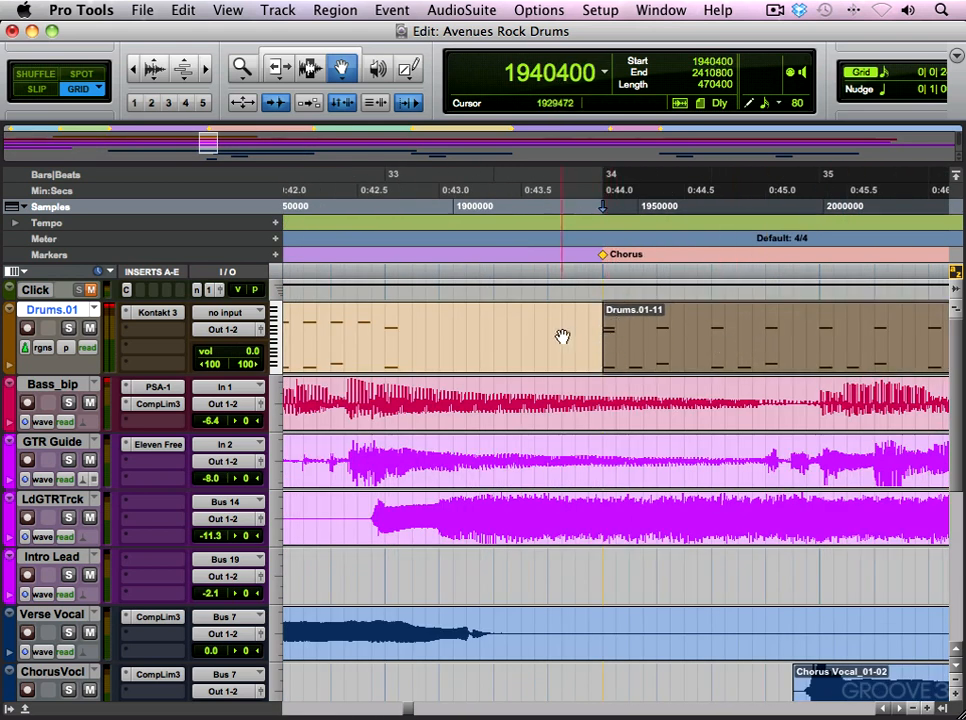
key(r)
key(r)
key(r)
key(r)
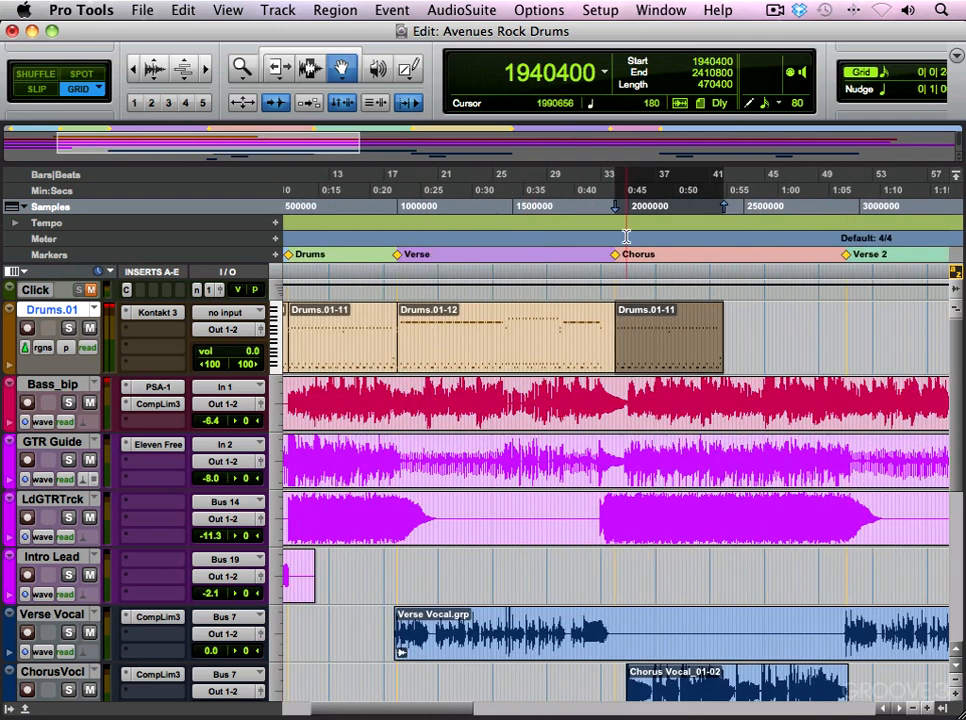
- Play the transition into the Chorus from just before bar 33 to check where the drums come back in
key(t)
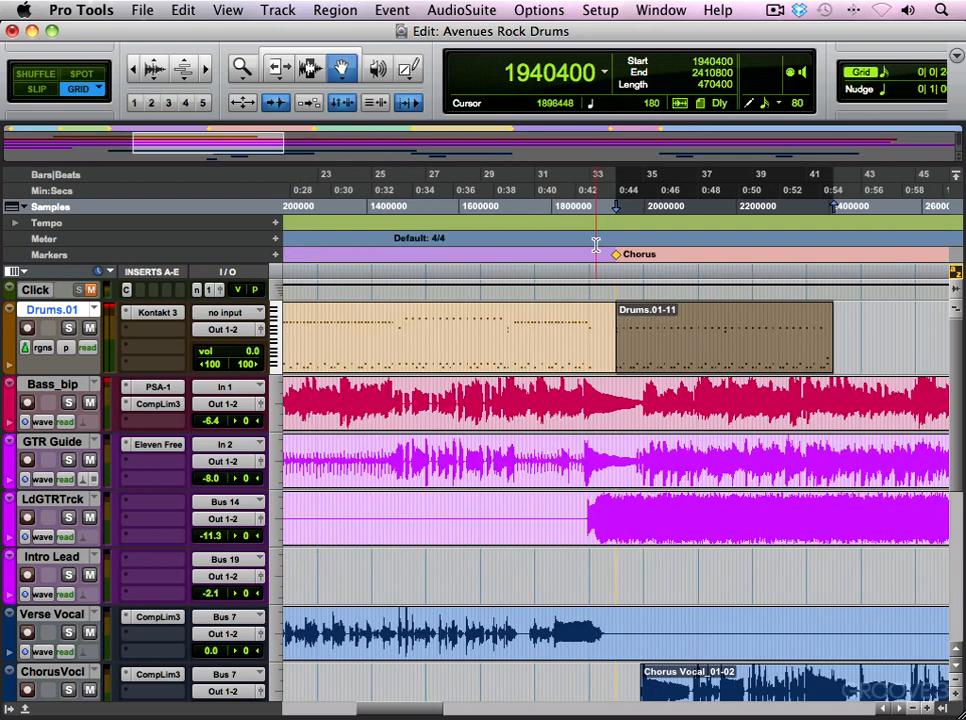
click(596, 244)
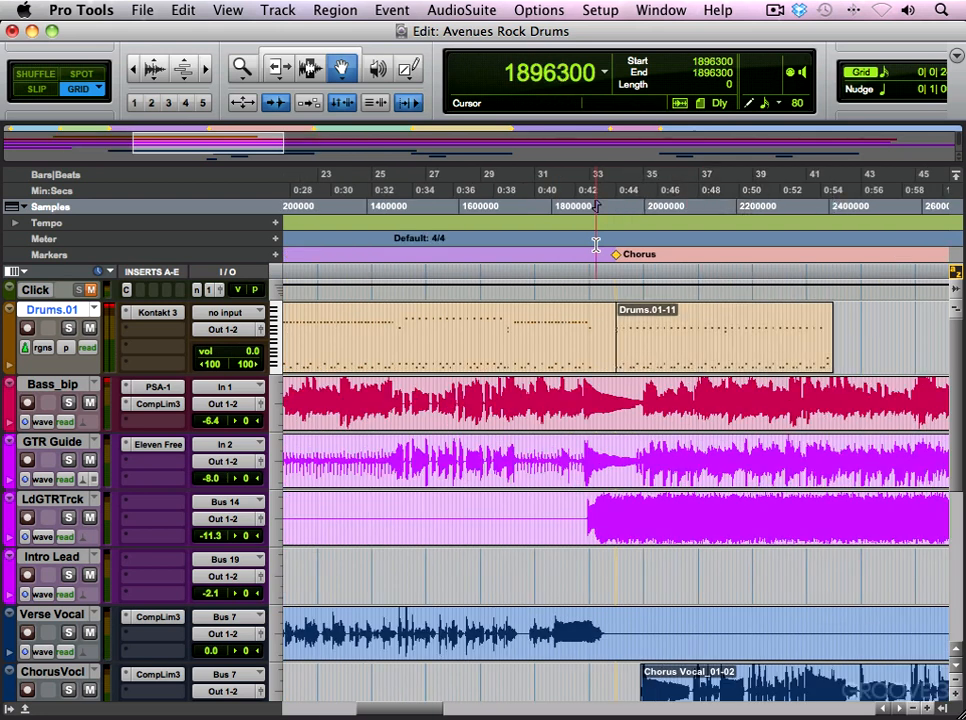
click(588, 244)
key(space)
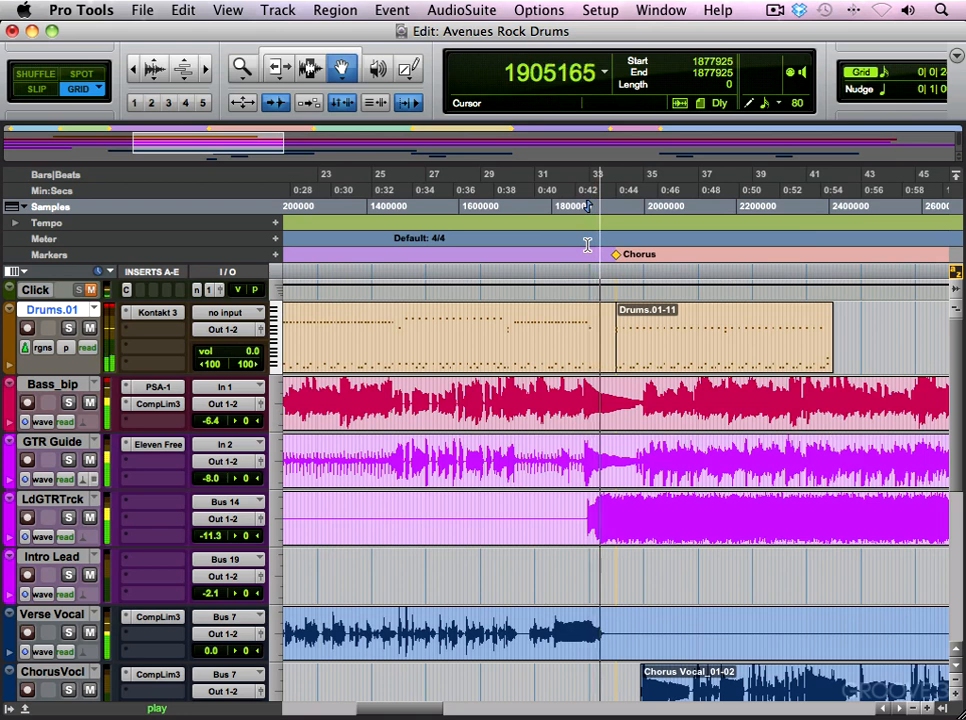
- Move both the pasted Chorus drum region and the Chorus marker to bar 35
click(650, 351)
drag(650, 351, 679, 347)
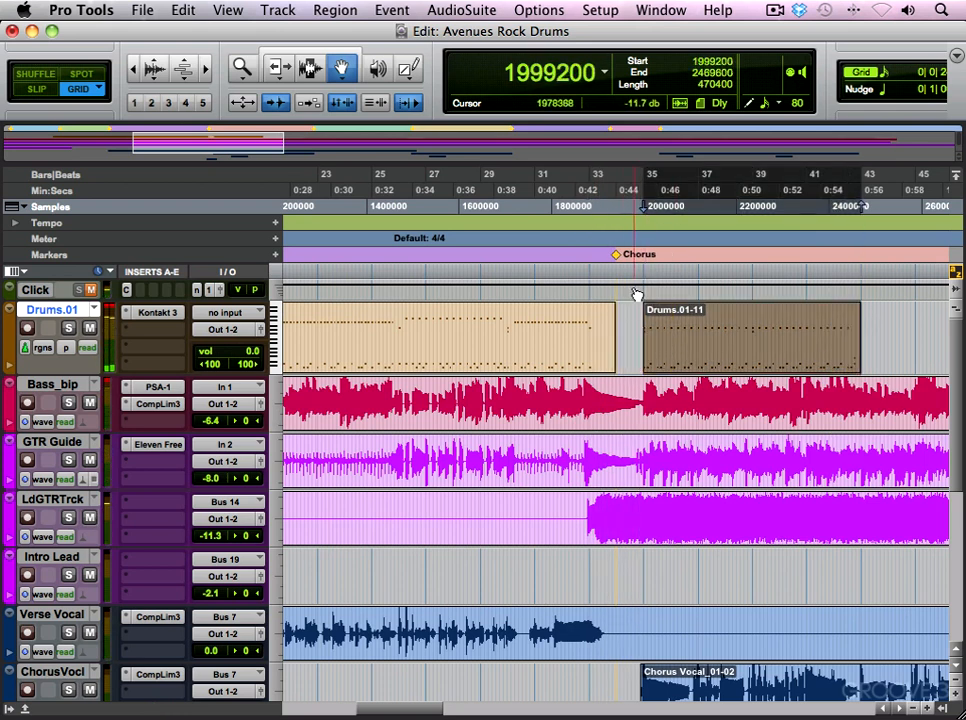
drag(622, 259, 648, 260)
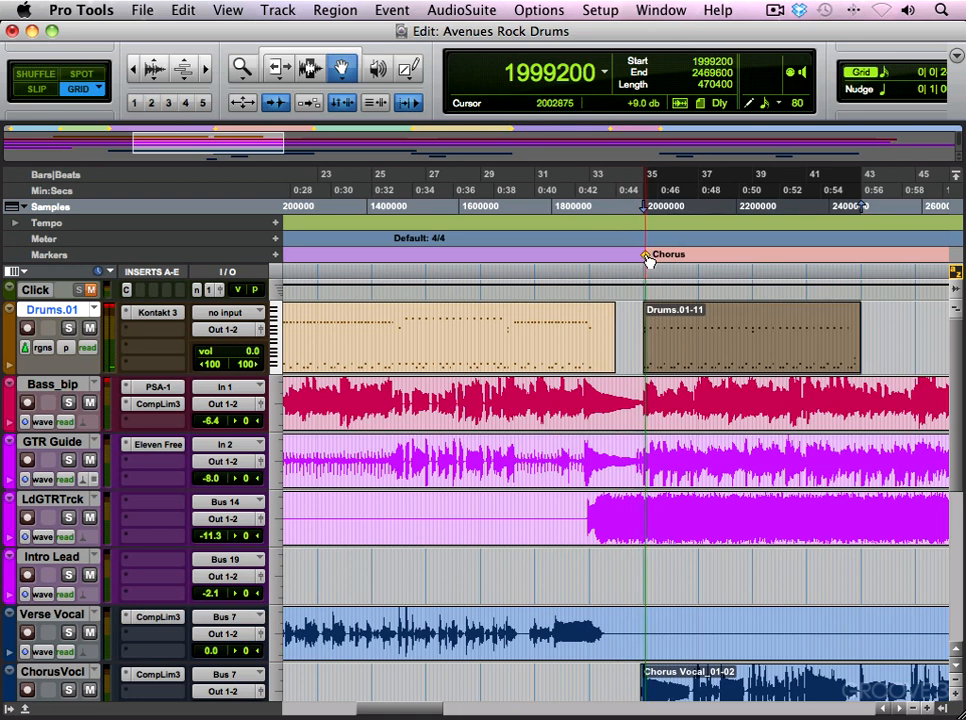
- Play from just before bar 33 through the relocated Chorus drum region
click(578, 256)
key(space)
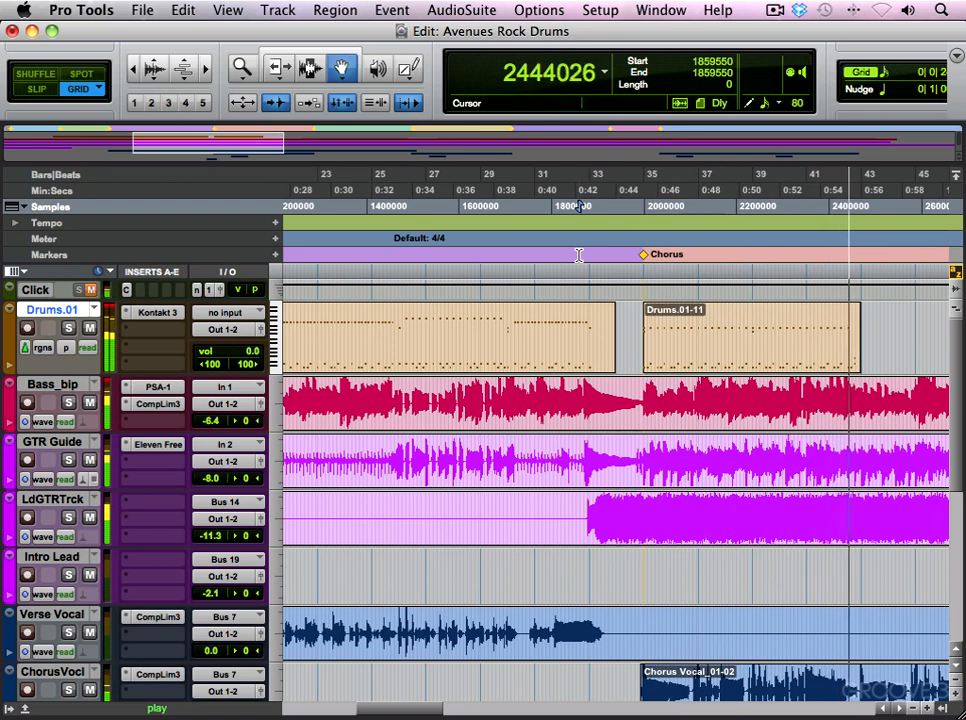
key(space)
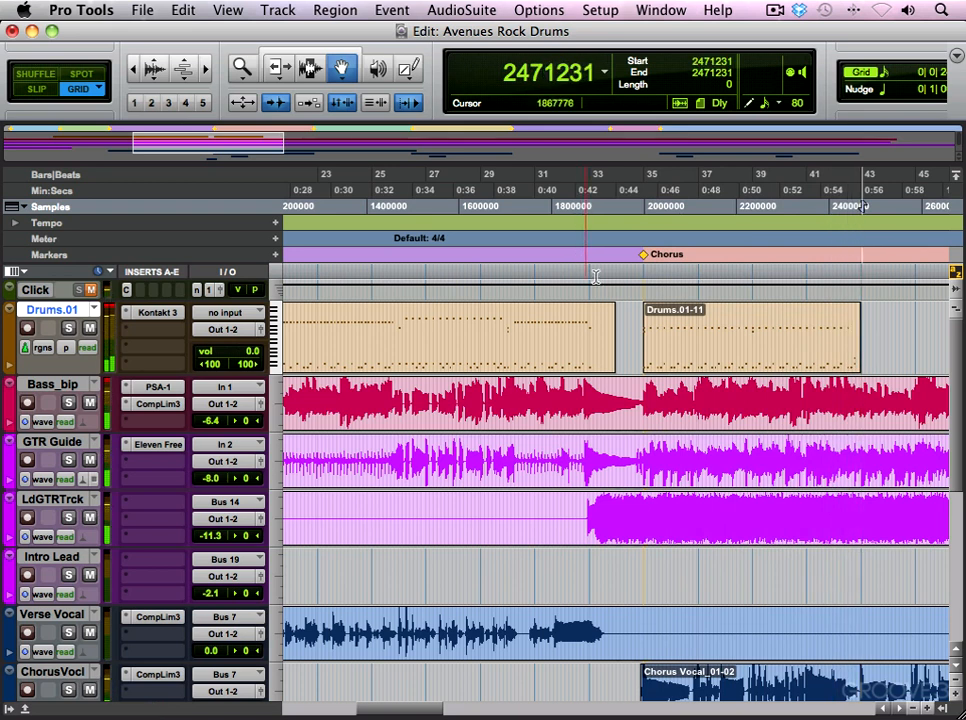
- Open the Chorus drum region in the MIDI Editor and delete the second C1 kick note at the start of bar 36
double_click(732, 332)
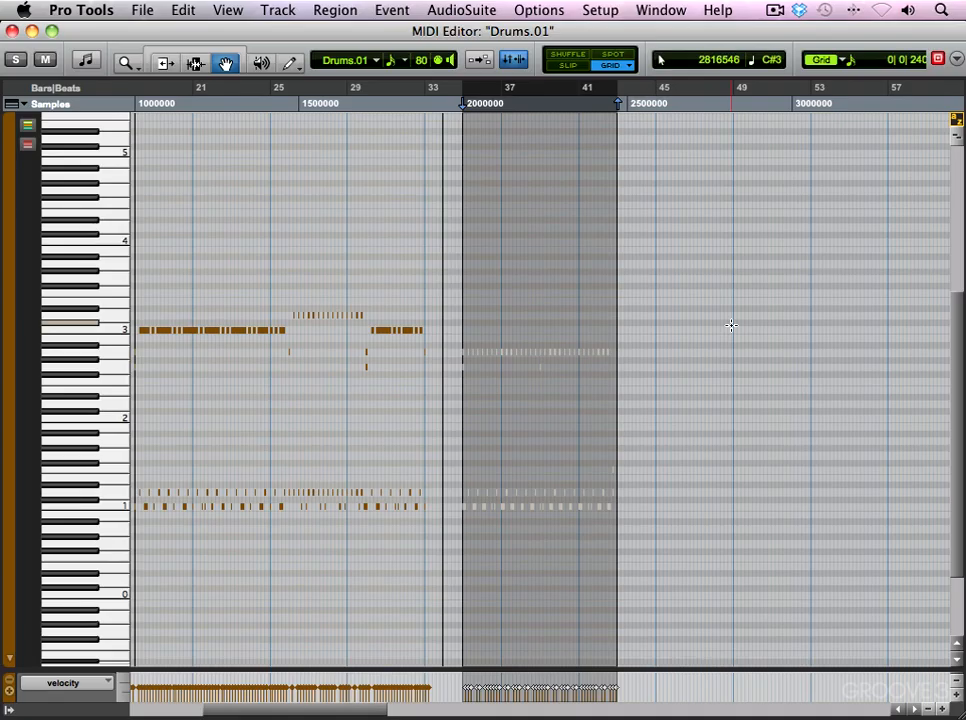
key(super+bracketright)
key(super+bracketright)
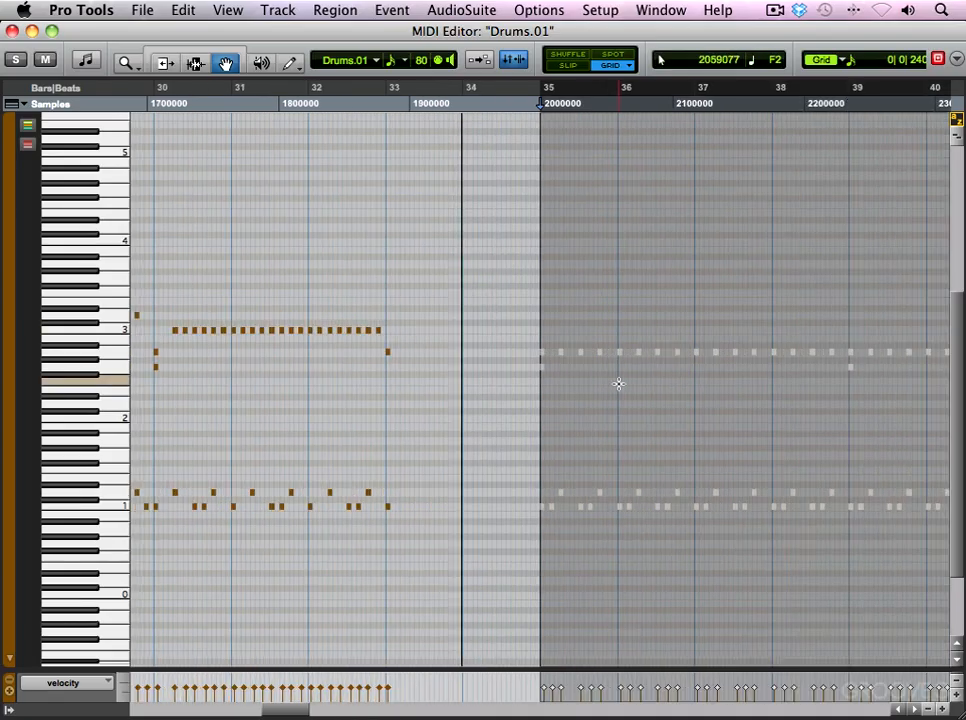
click(618, 385)
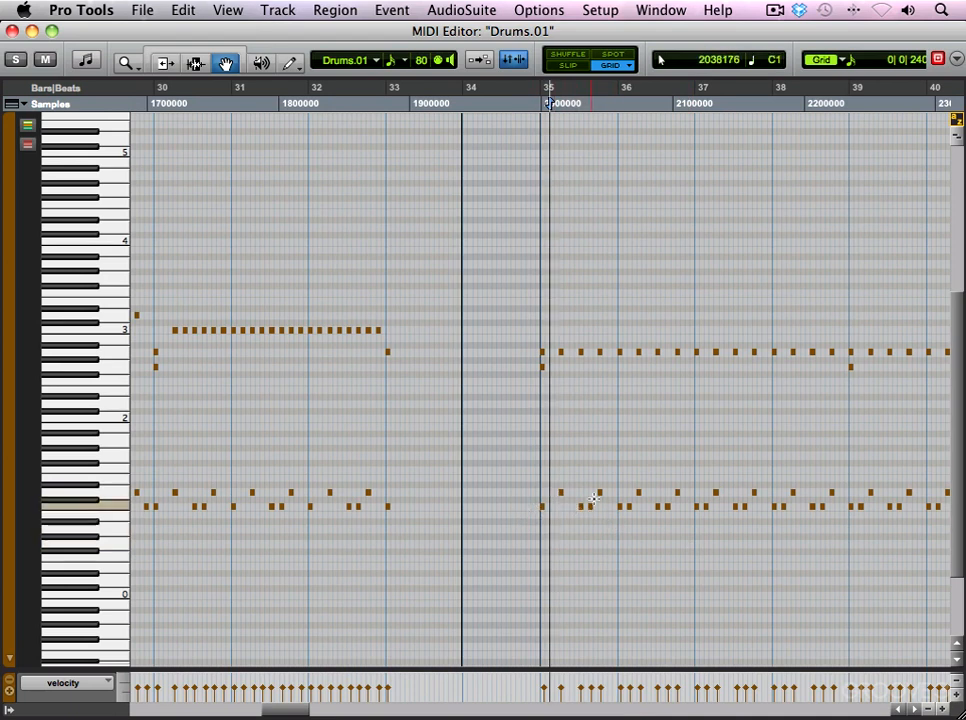
double_click(629, 508)
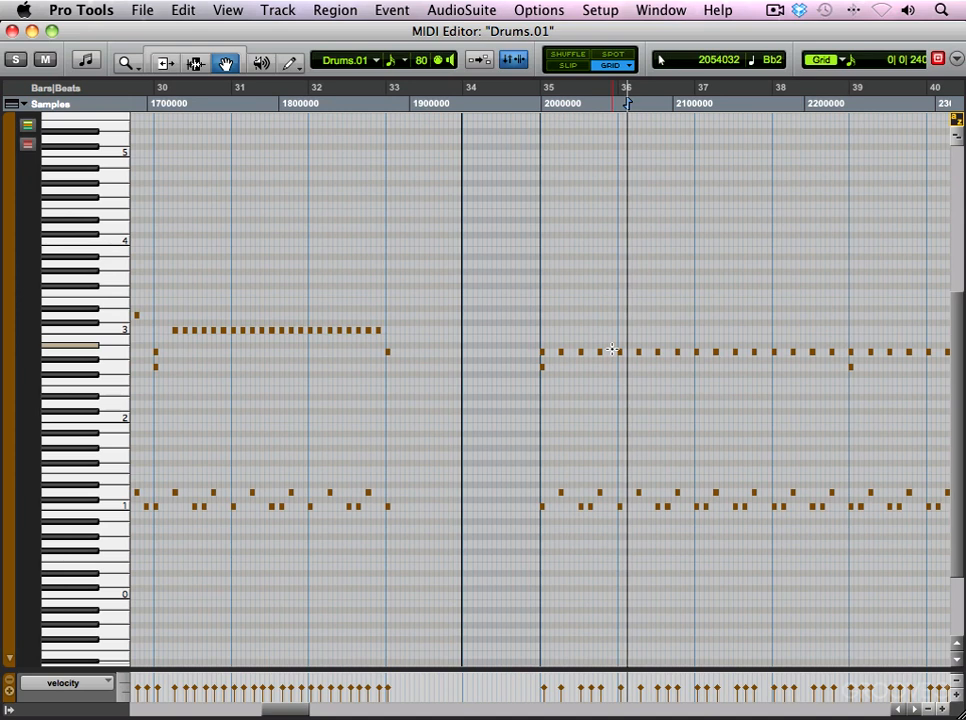
- Delete the second note of the C1 kick pair in the middle of each of bars 36 to 40
key(super+bracketright)
click(622, 508)
click(778, 508)
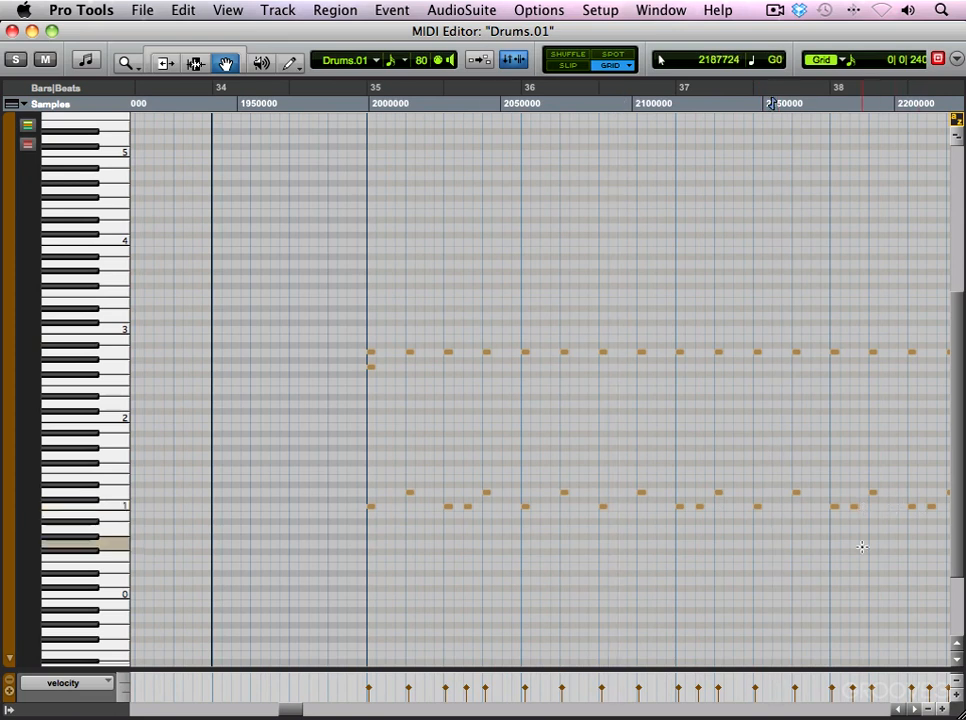
click(930, 507)
key(r)
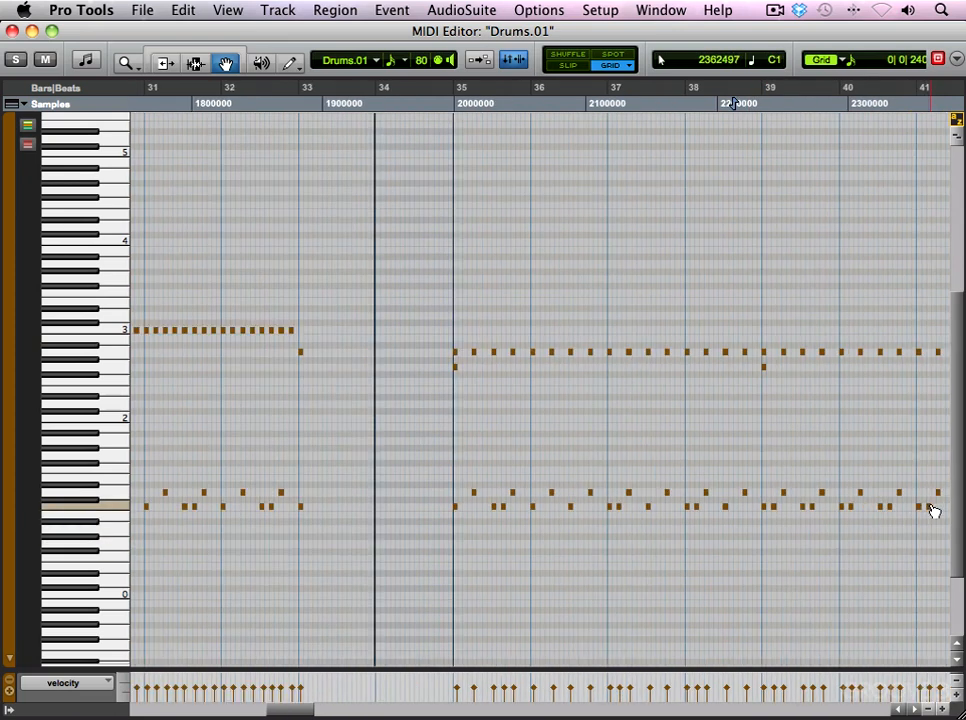
double_click(813, 508)
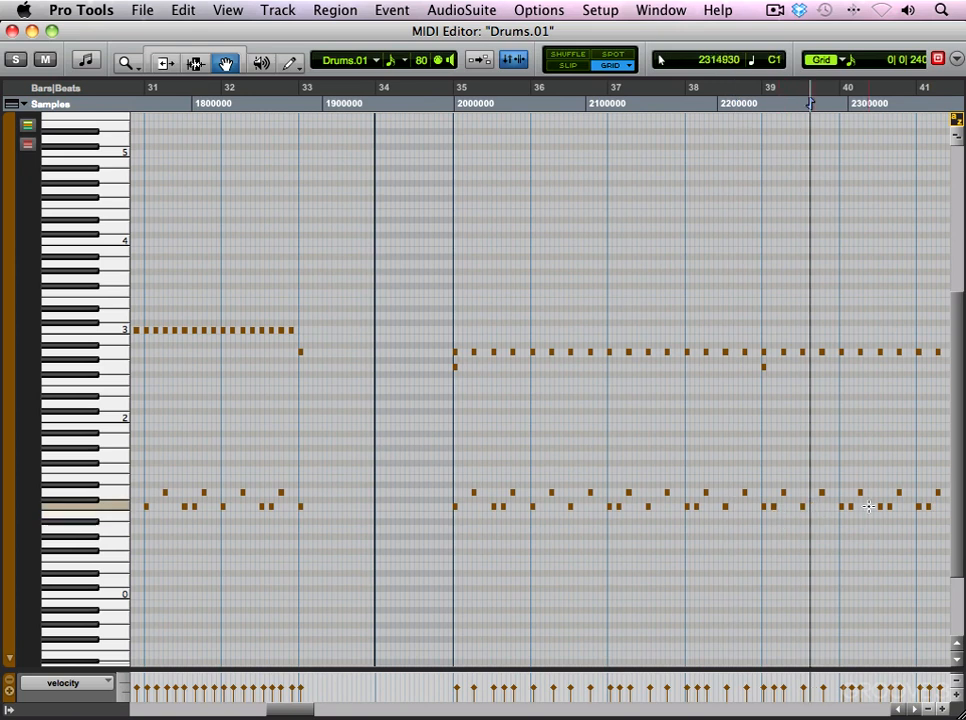
click(885, 507)
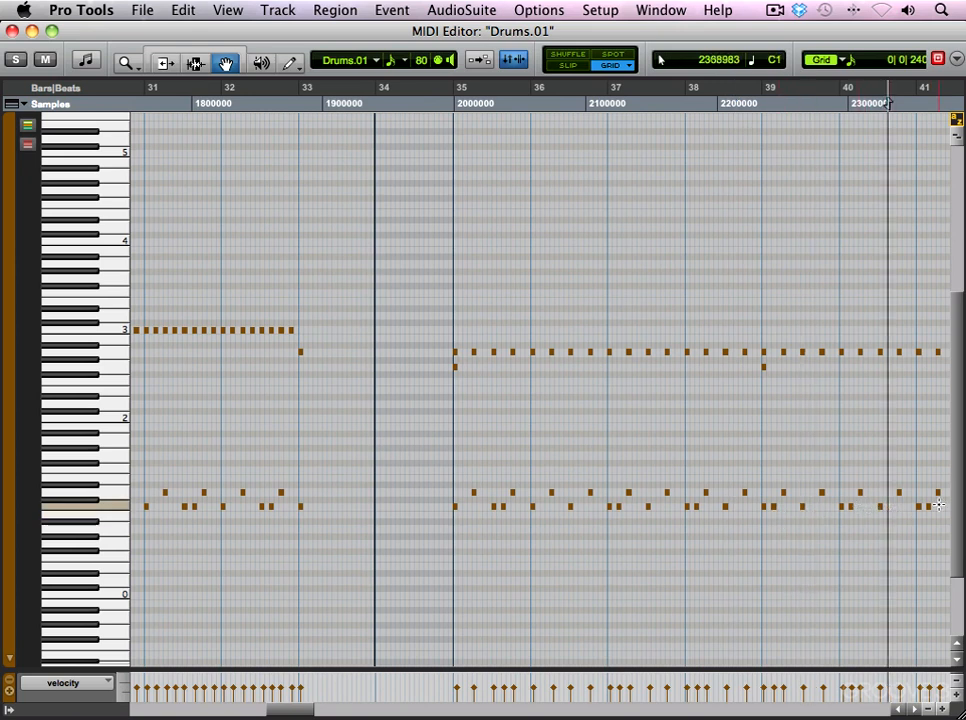
key(r)
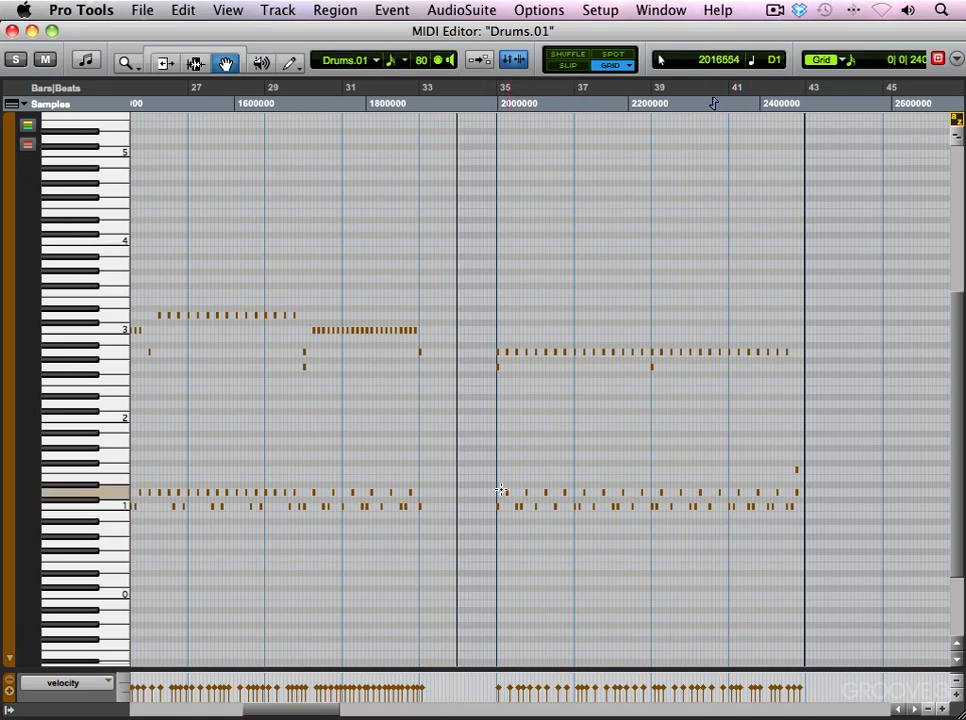
- Check the earlier drum sections in the MIDI Editor and delete the second C1 kick note at the start of bar 42
drag(310, 712, 206, 714)
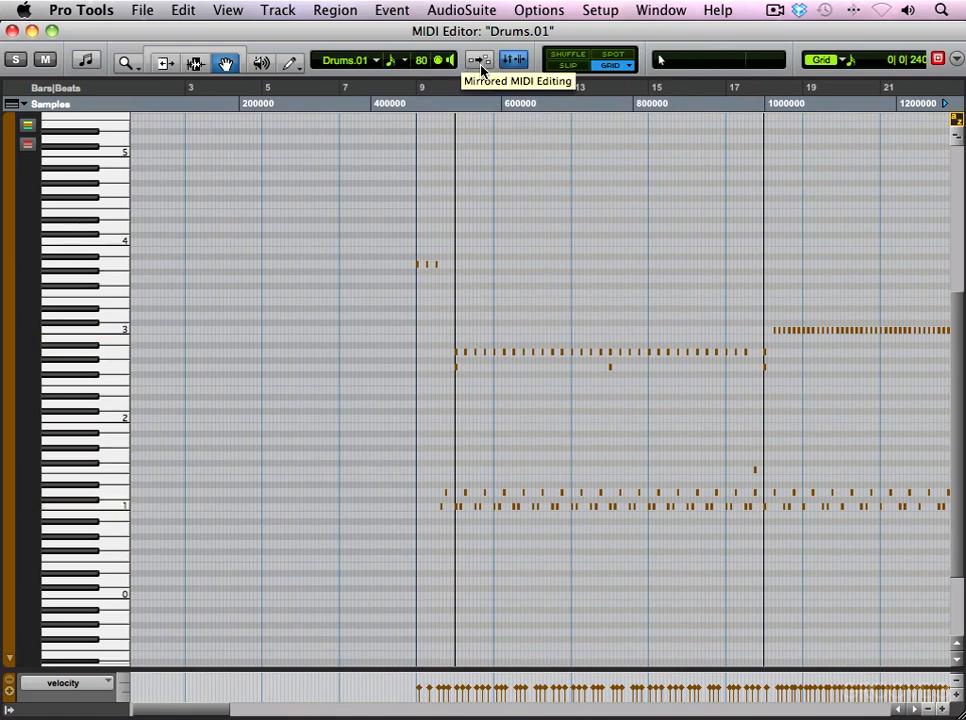
key(super+bracketleft)
key(super+bracketleft)
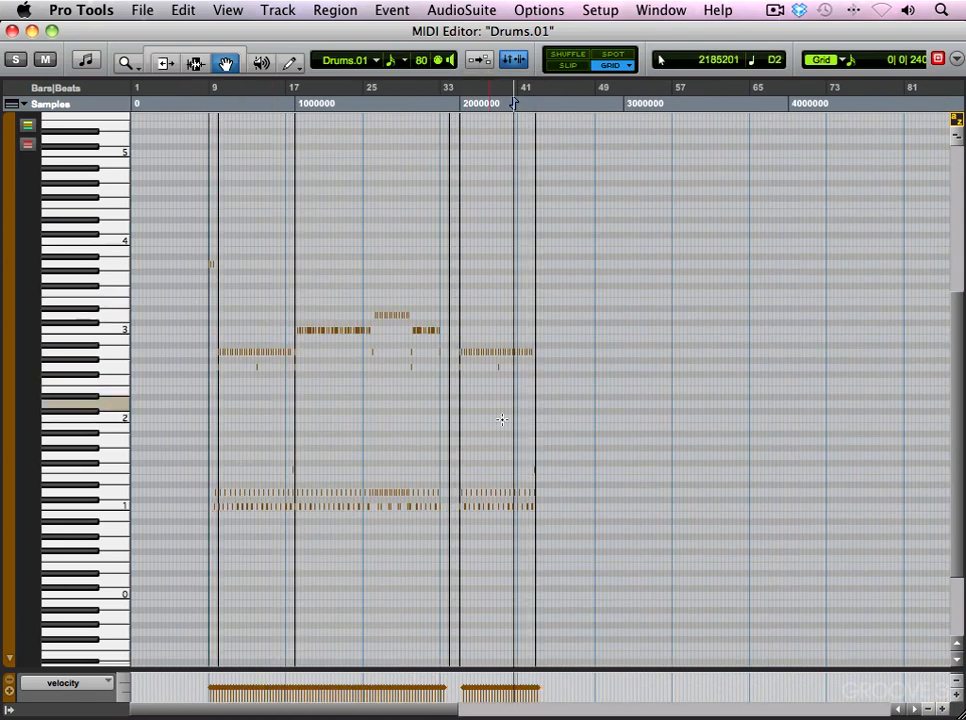
key(super+bracketright)
key(super+bracketright)
key(super+bracketright)
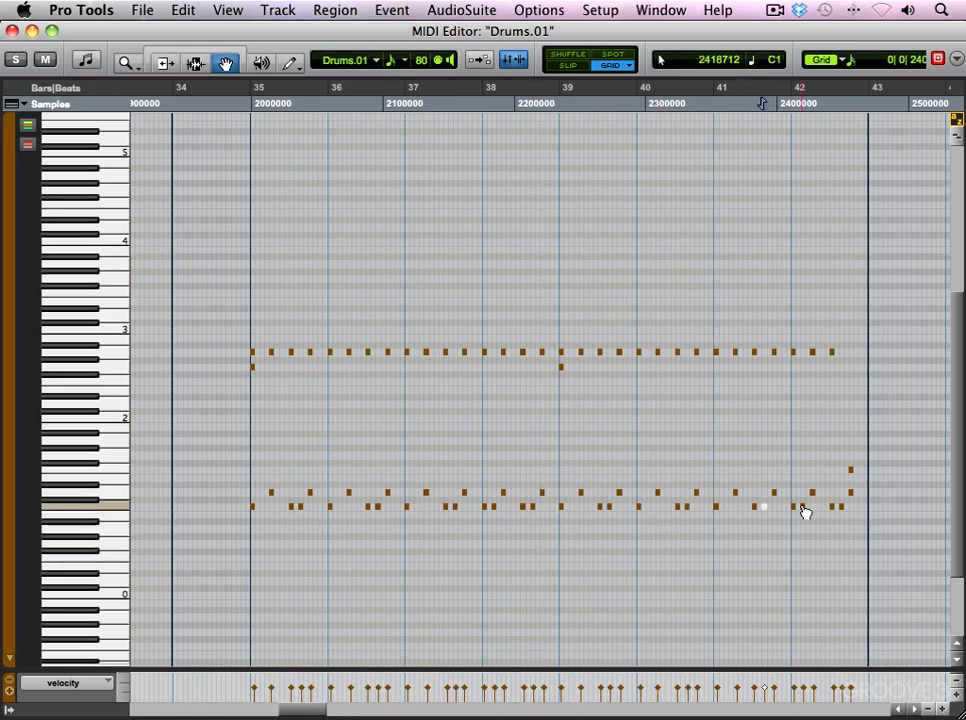
click(848, 452)
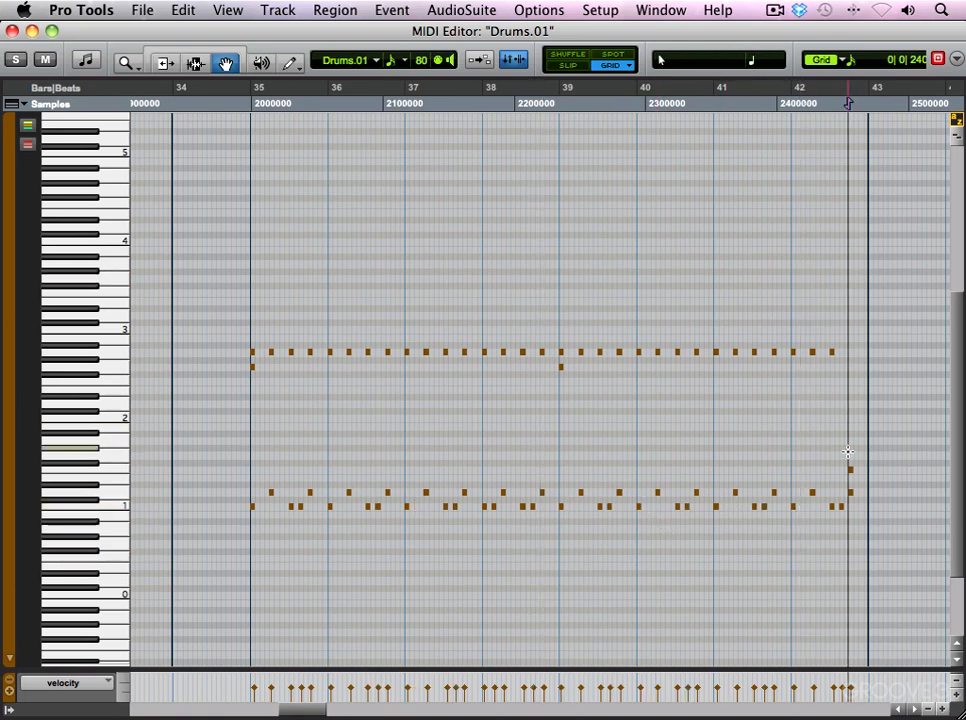
- Replace the F1 note near the end of bar 42 with an A2 note, leaving no G2 note there
key(t)
double_click(547, 472)
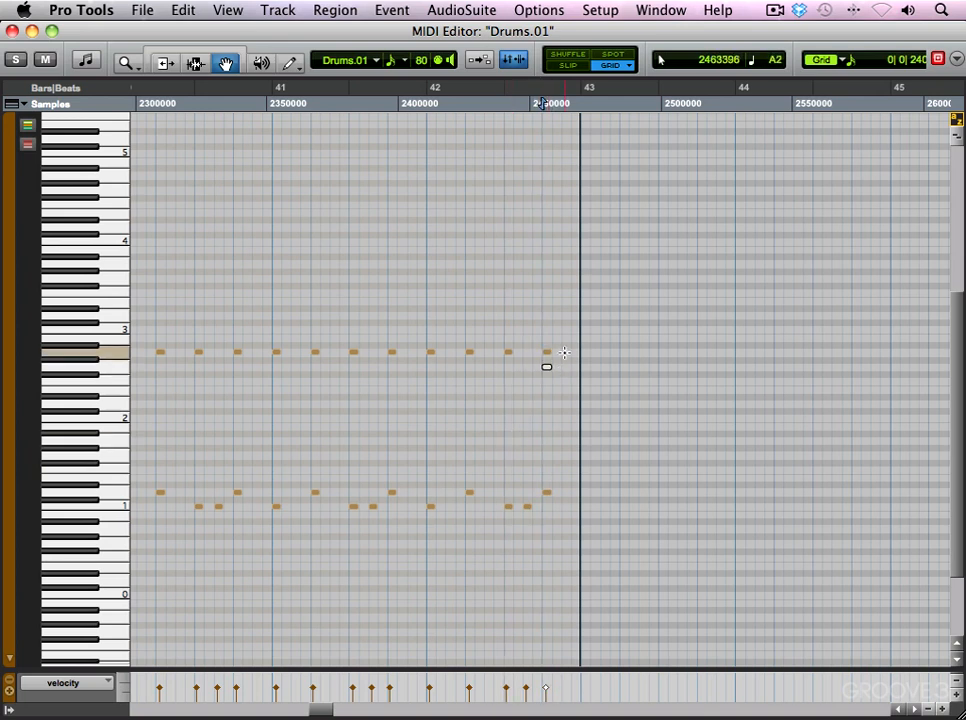
key(Delete)
- Play the edited Chorus drums from bar 33 past the end of the region
key(r)
key(r)
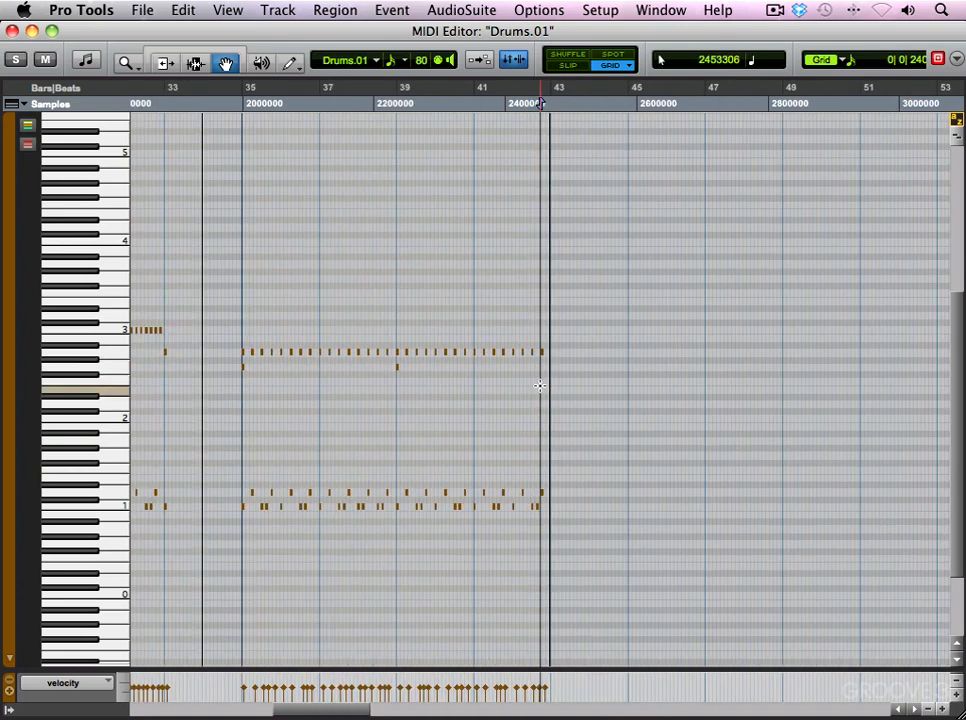
key(r)
key(space)
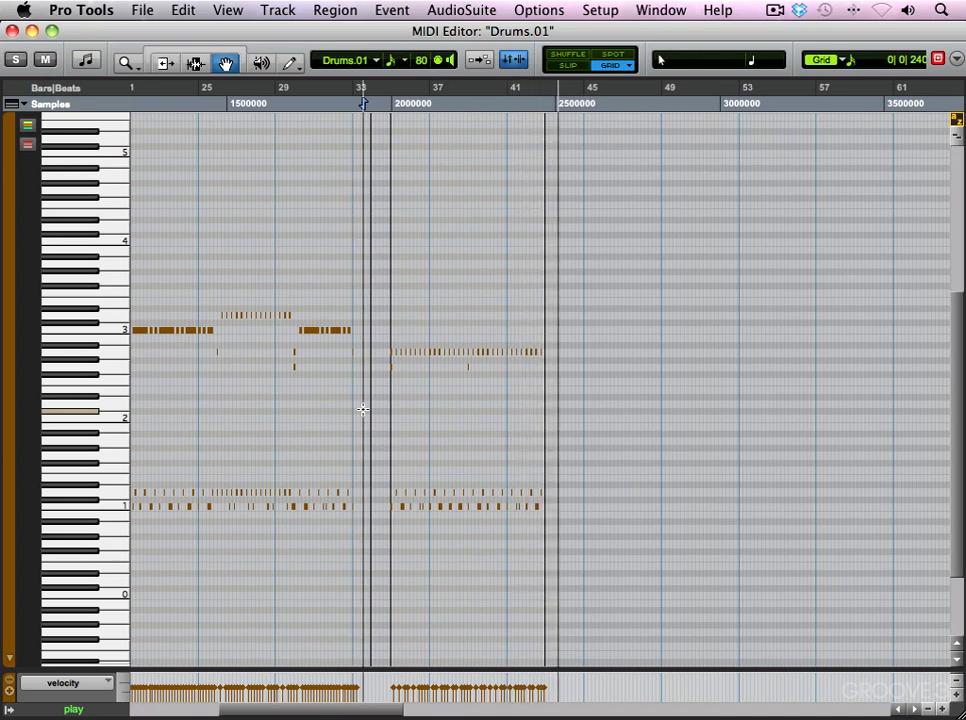
- Select all Chorus drum notes in bars 35 to 42 and duplicate them so the copy starts at bar 43
key(t)
key(r)
key(t)
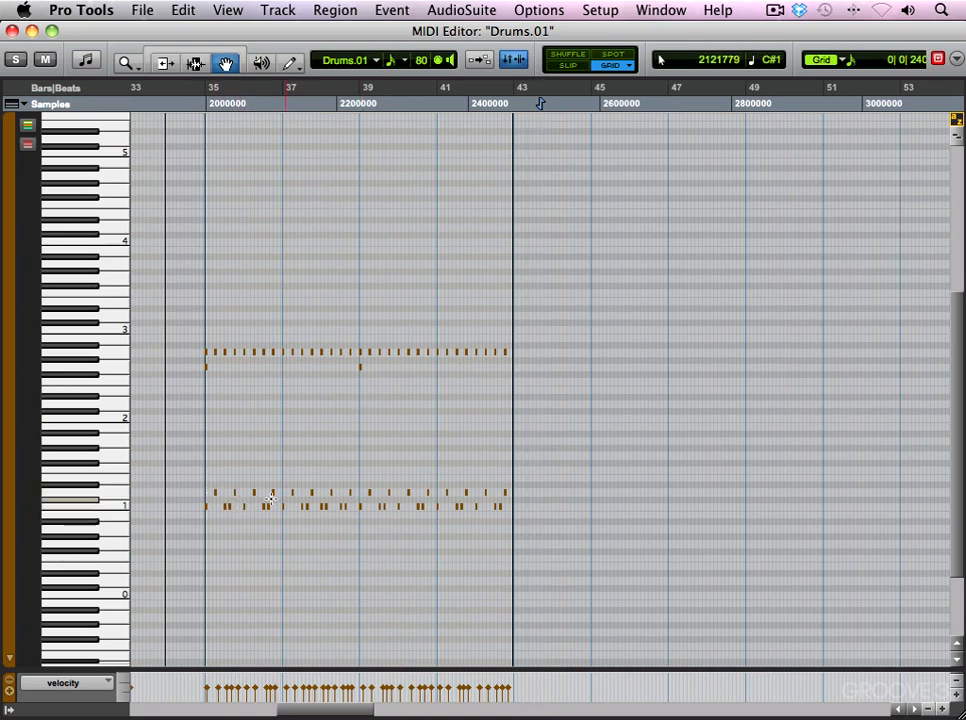
click(203, 340)
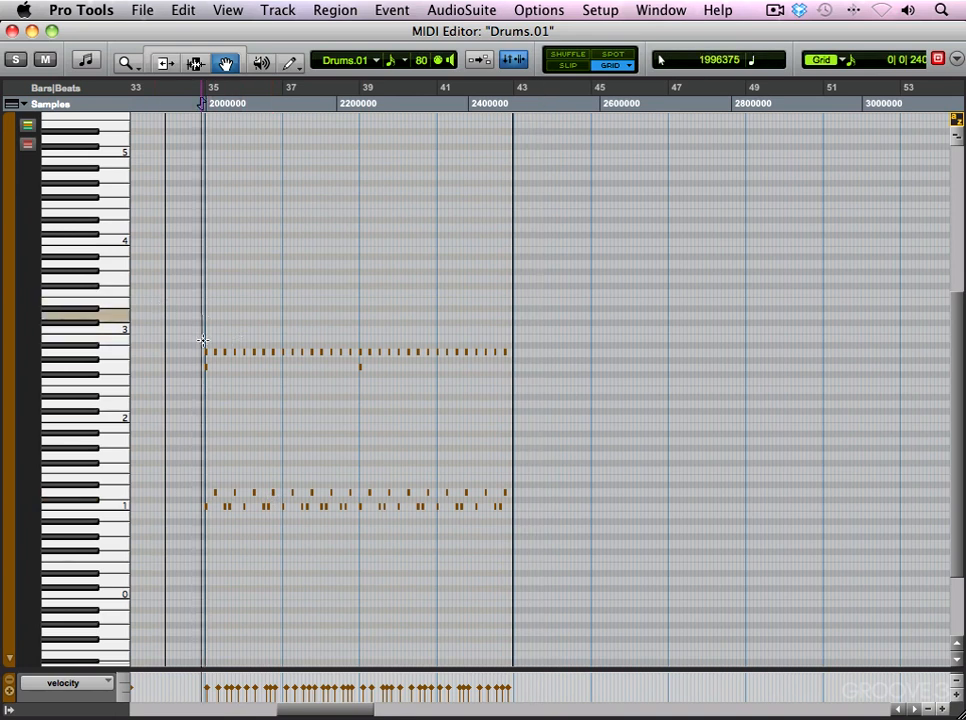
drag(187, 316, 577, 582)
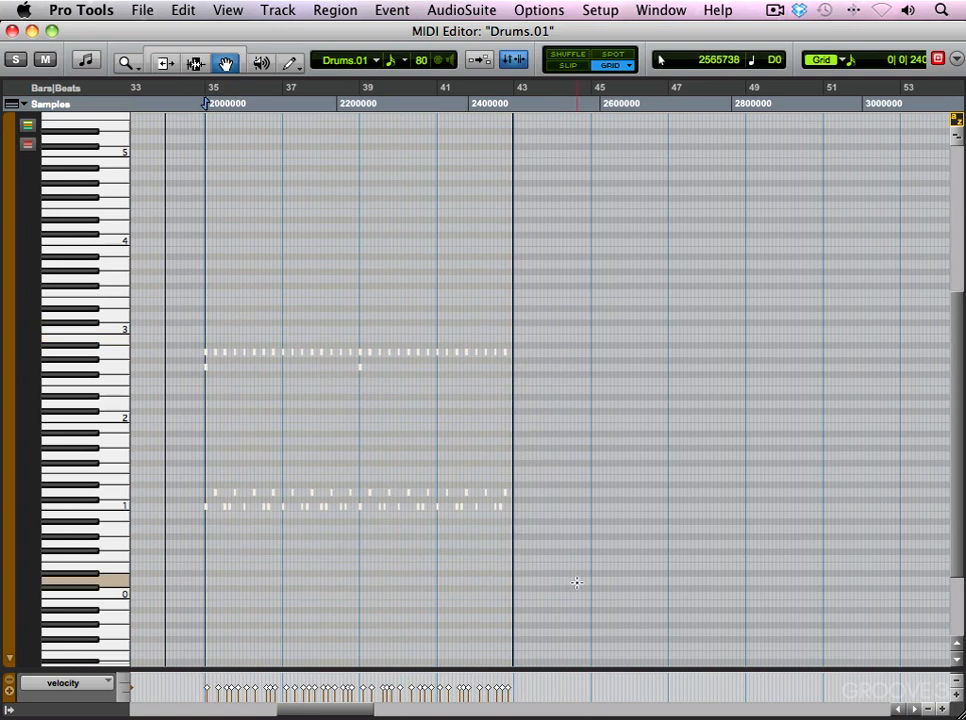
key(super+d)
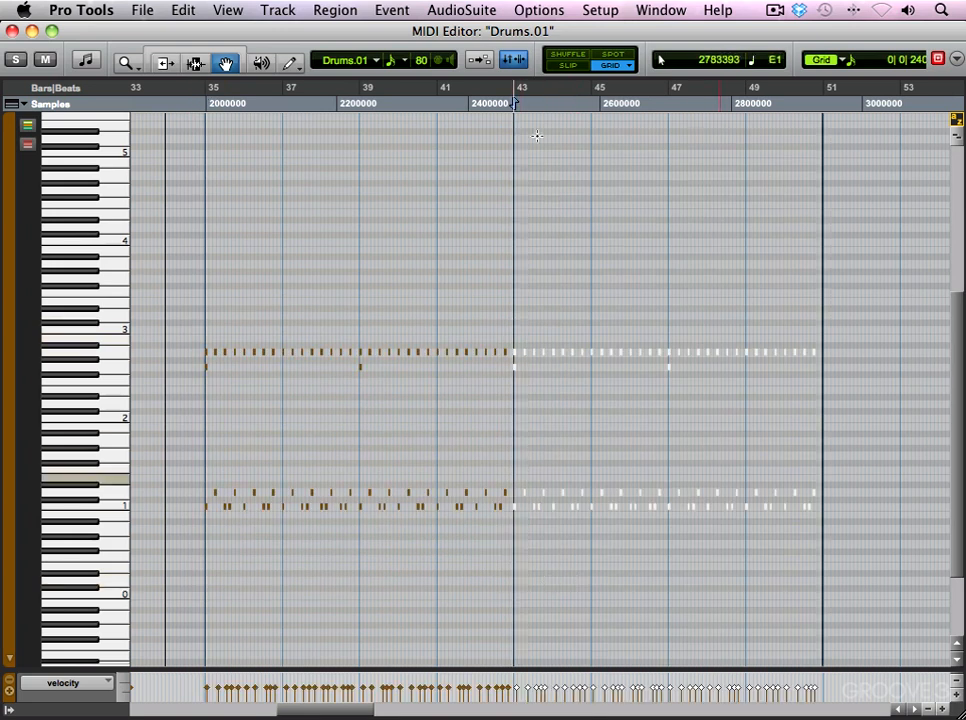
- Play the drums across the join at bar 43 to the end of the duplicate, and close the MIDI Editor
click(498, 277)
key(space)
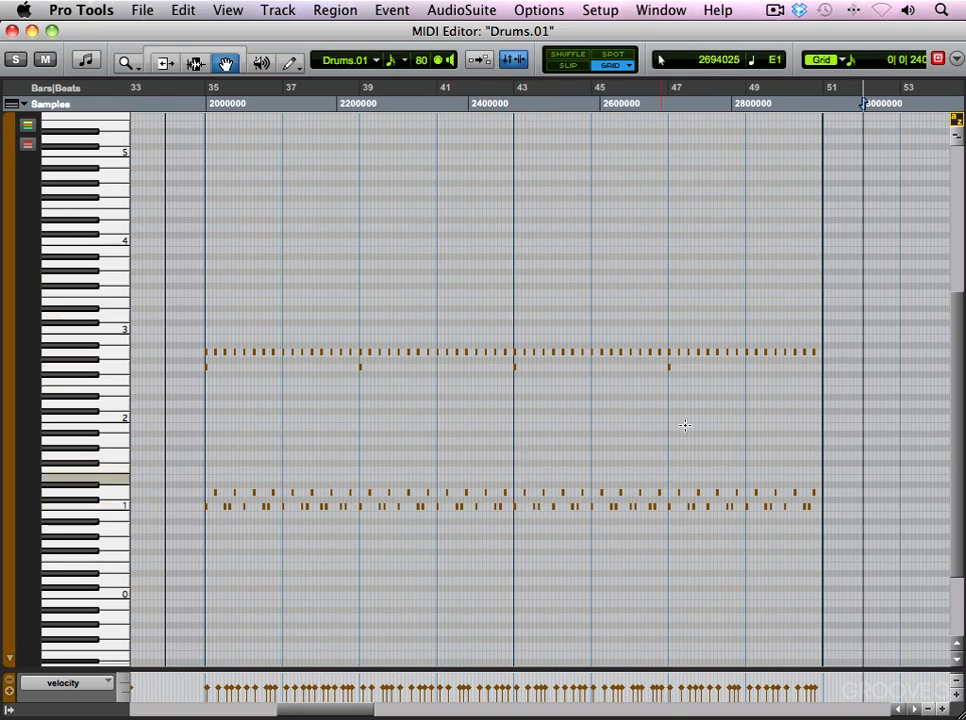
key(r)
key(r)
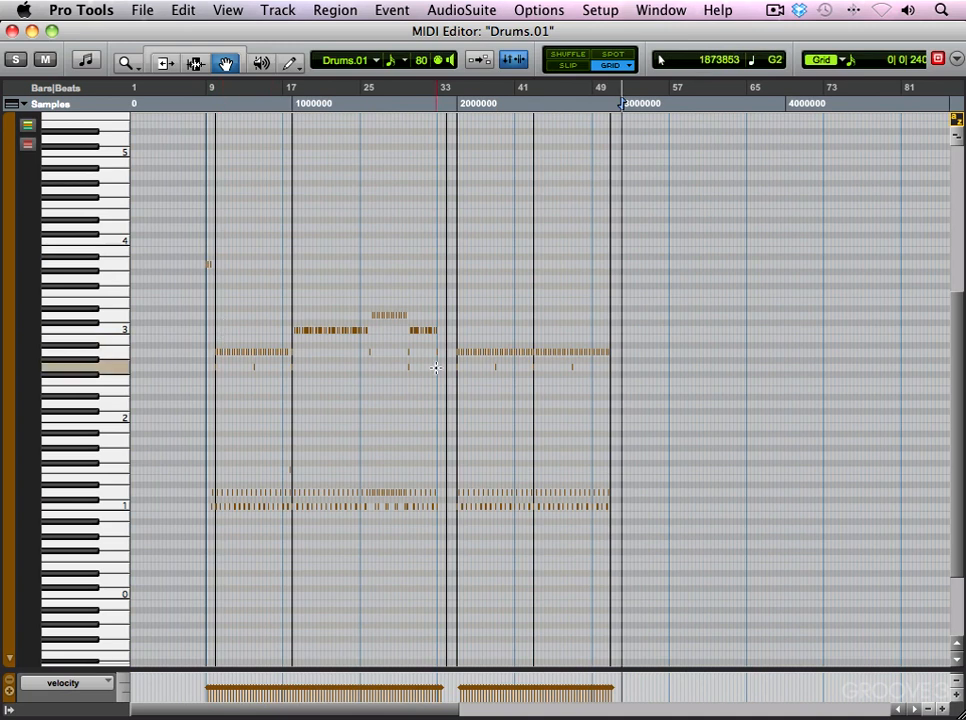
click(12, 31)
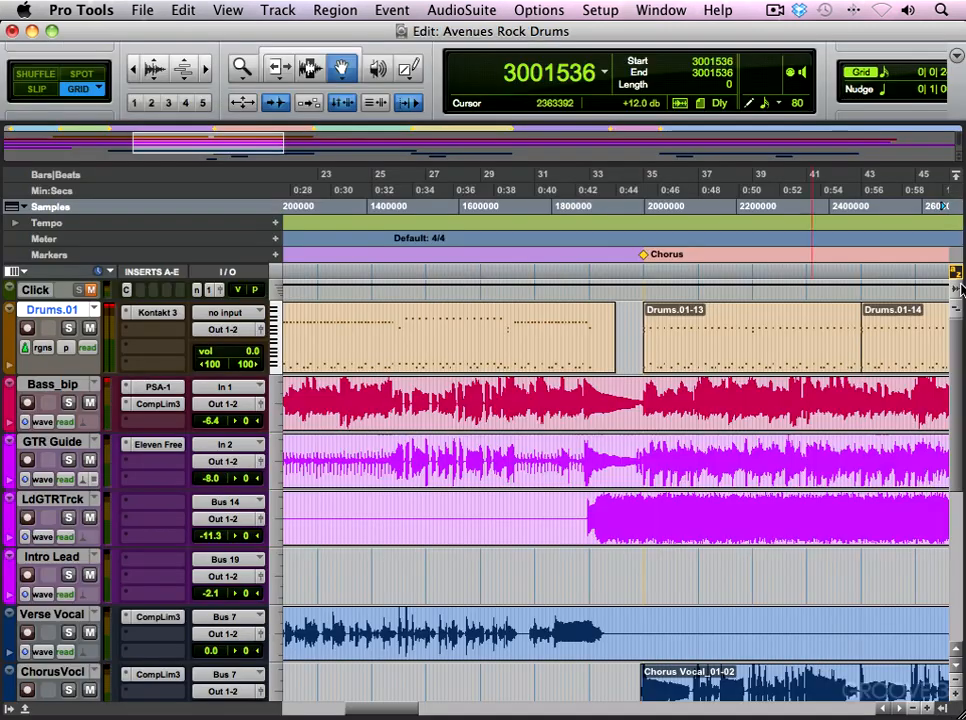
- Play the song from just before the Verse 2 marker up to the Chorus 2 marker
key(r)
key(r)
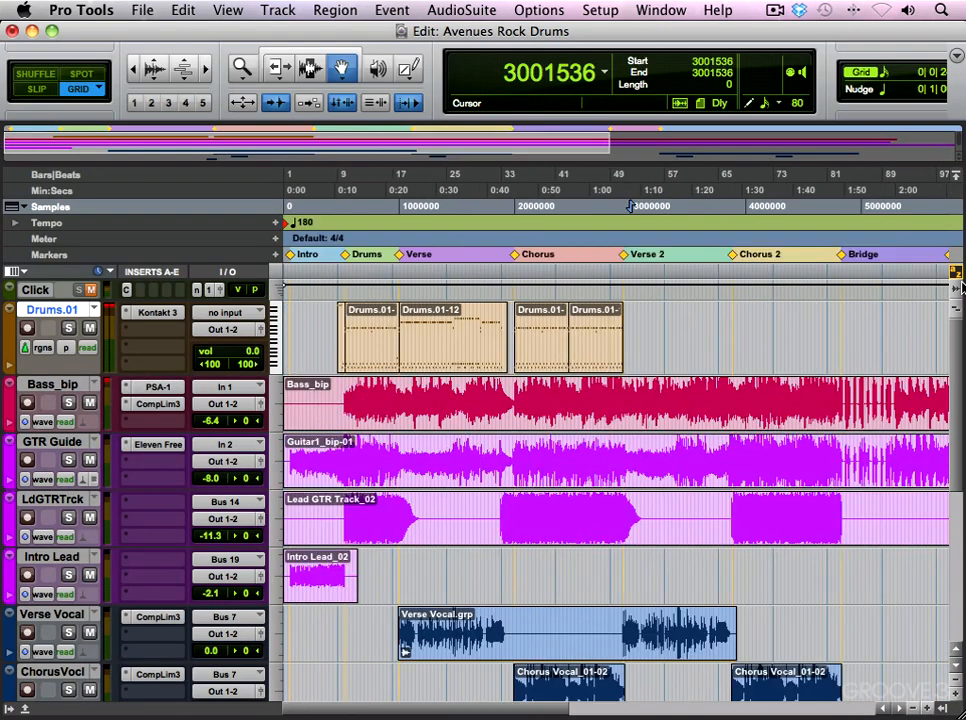
click(622, 243)
click(616, 244)
key(space)
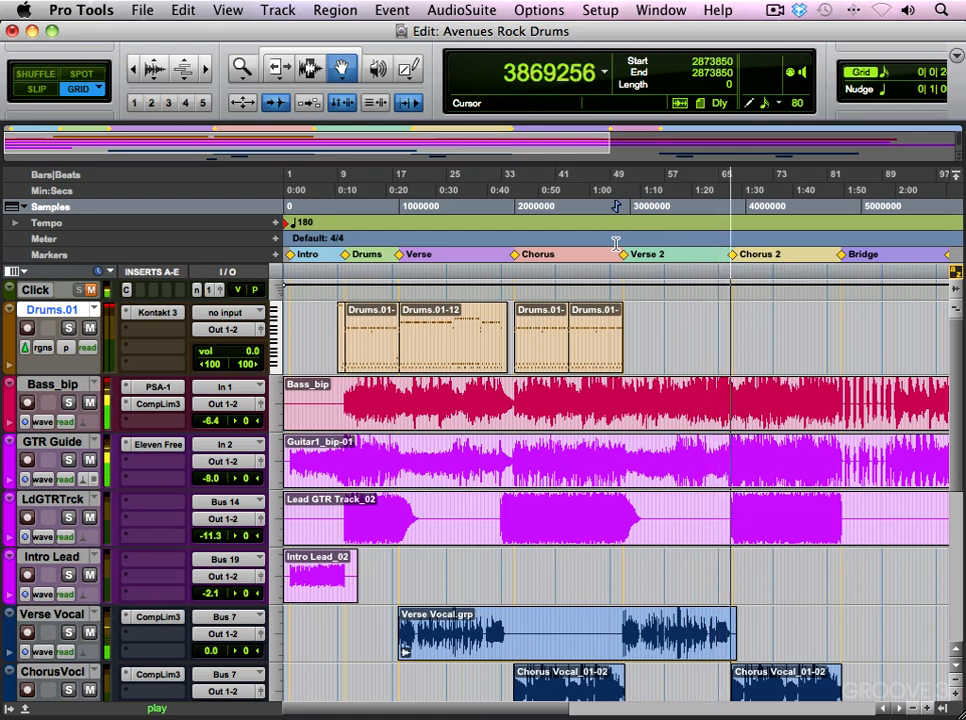
key(space)
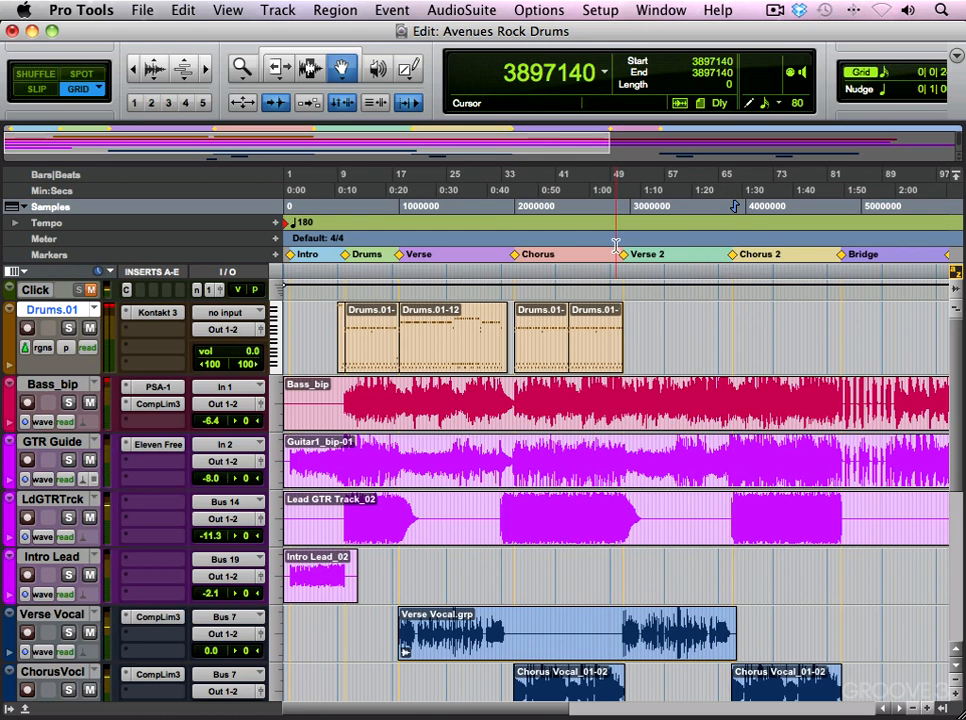
- Copy the Verse drum region and paste it on the Drums.01 track after the Verse 2 marker
click(470, 343)
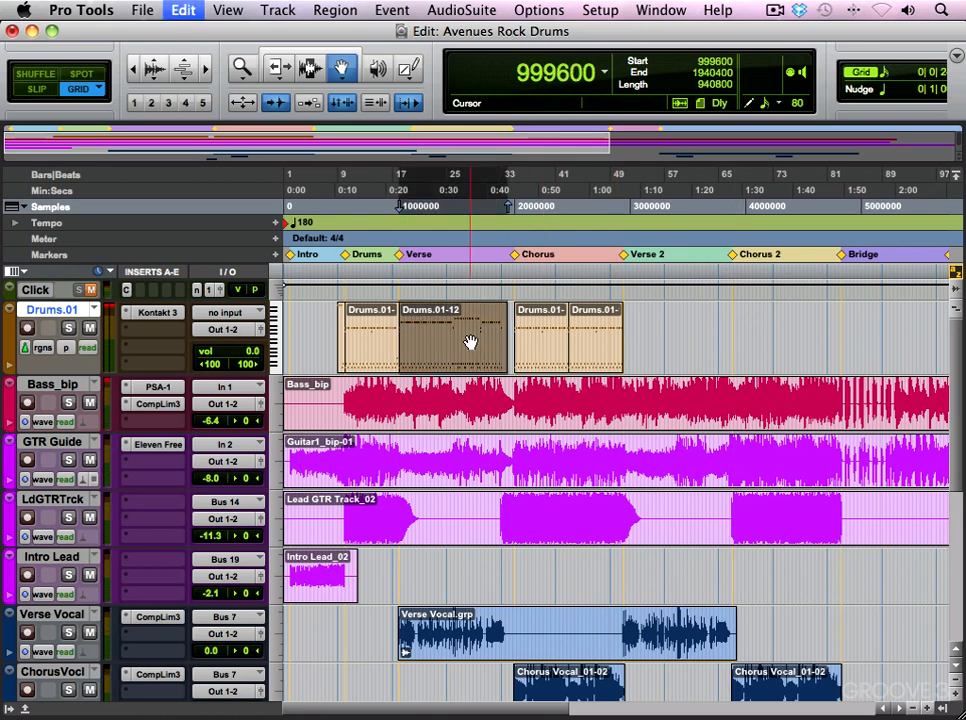
right_click(647, 327)
click(676, 386)
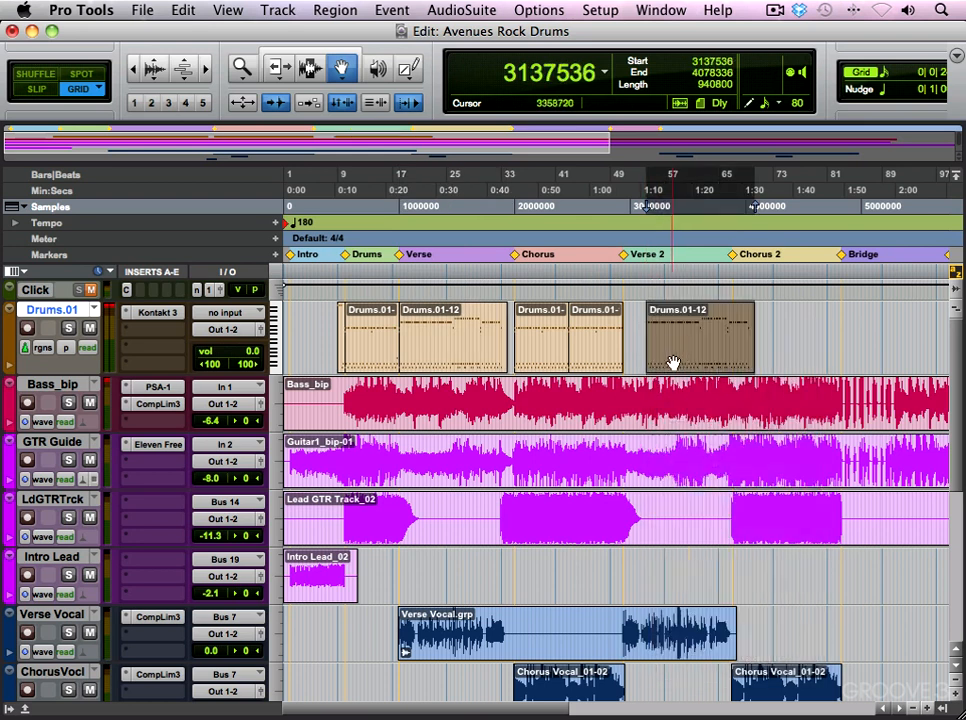
- Move the pasted Drums.01-12 region so it starts at the Verse 2 marker on bar 51
drag(664, 347, 625, 347)
key(t)
key(t)
key(t)
- Play the song from just before the Verse 2 marker until just past the Chorus 2 marker
click(549, 253)
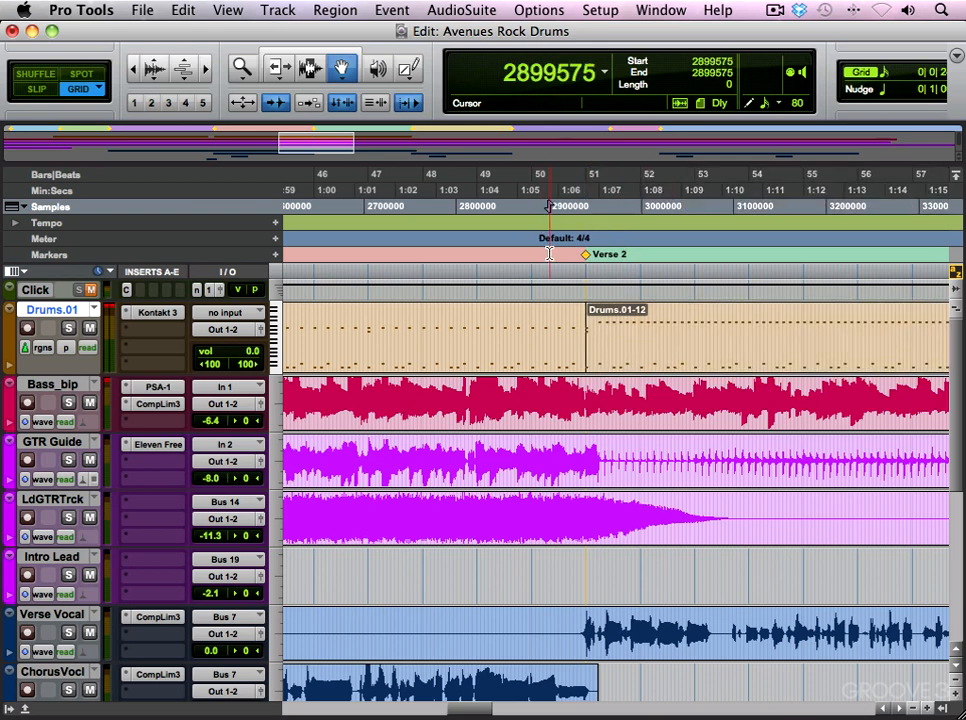
key(space)
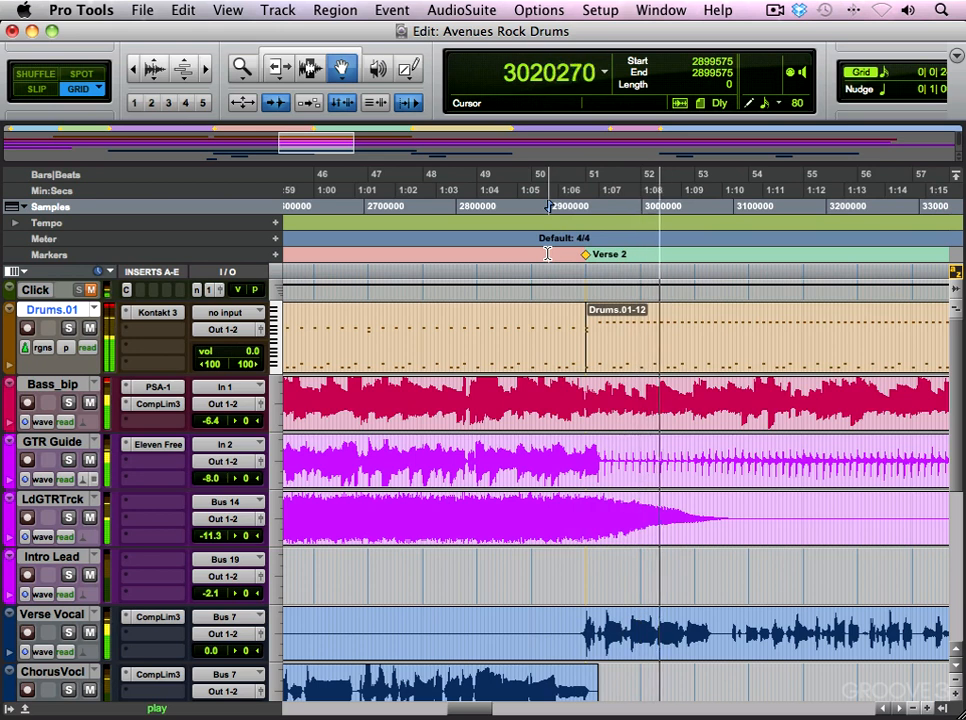
key(super+bracketleft)
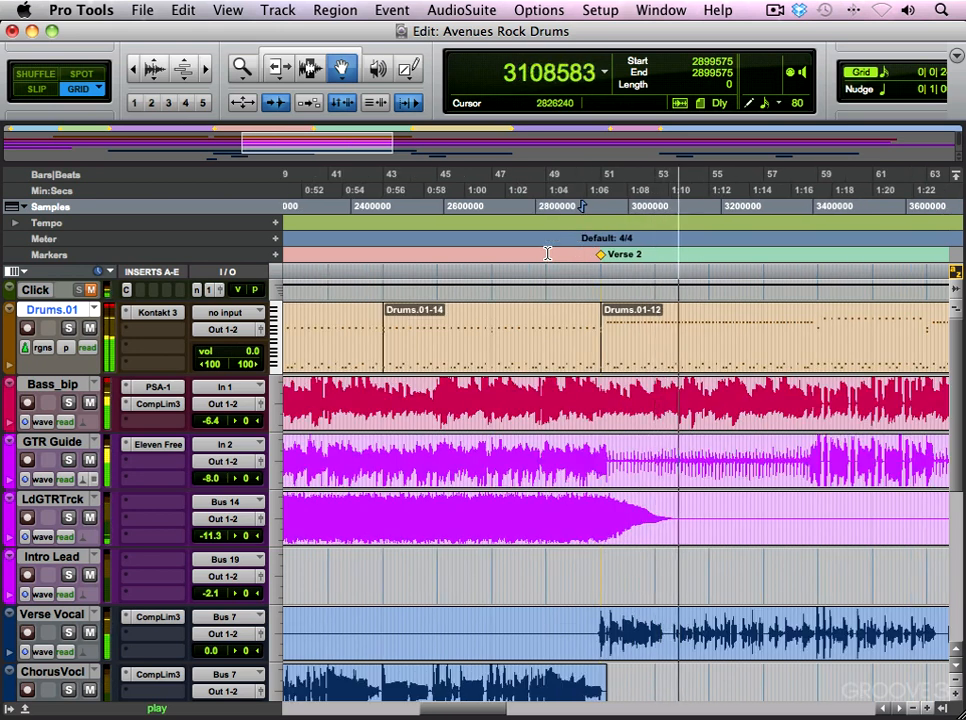
key(super+bracketleft)
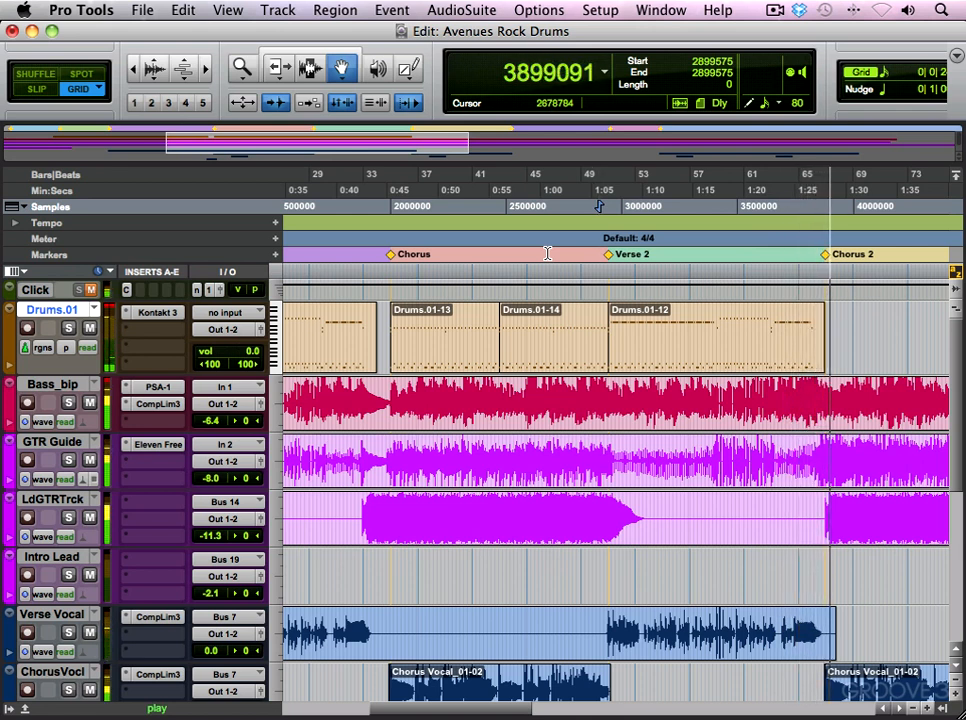
key(space)
- Select the end of the Verse 2 drum region up to Chorus 2 and open it in the MIDI Editor
key(F7)
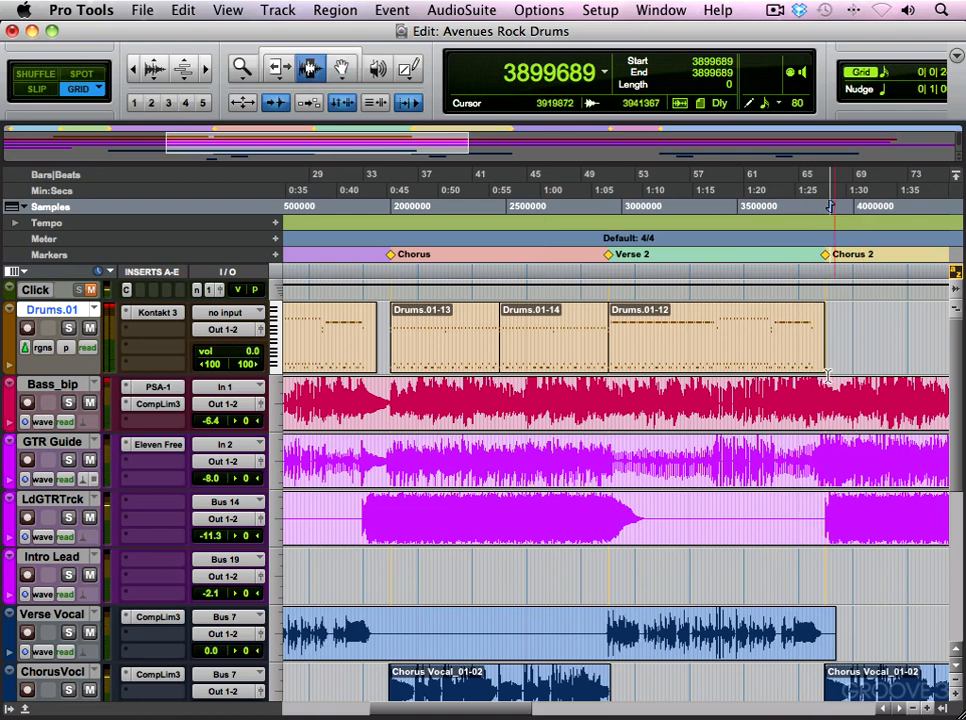
right_click(808, 343)
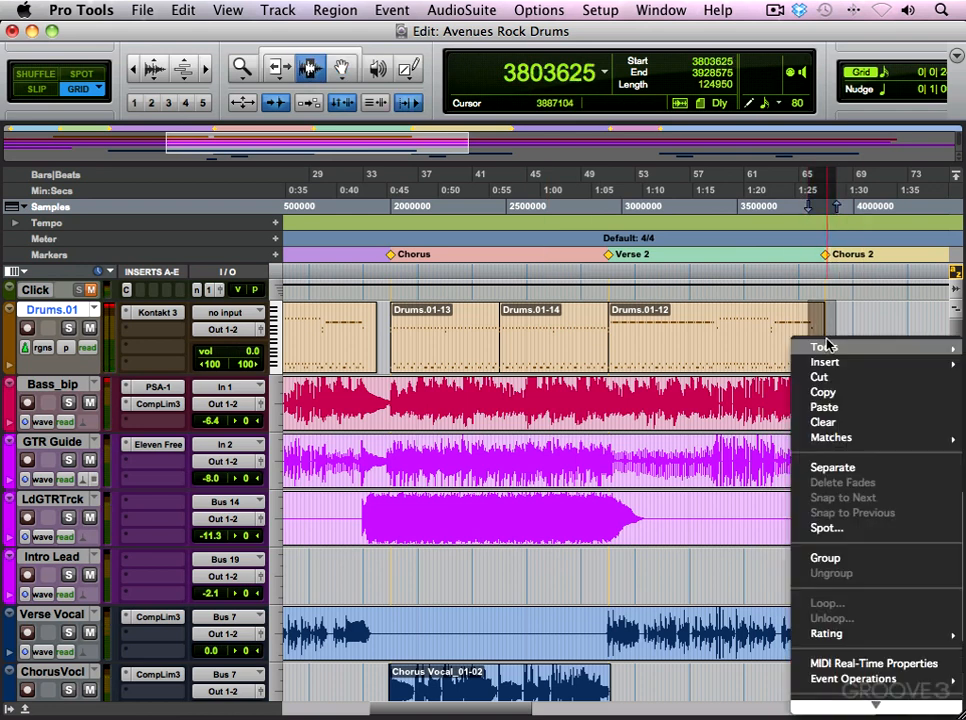
click(860, 672)
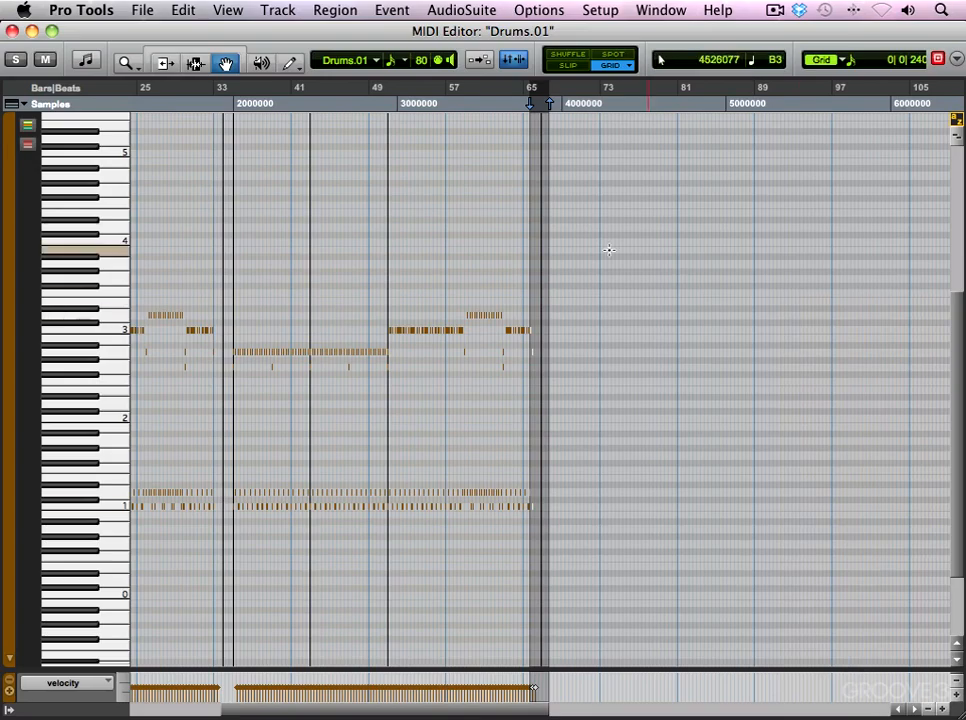
key(t)
key(t)
key(t)
key(t)
key(t)
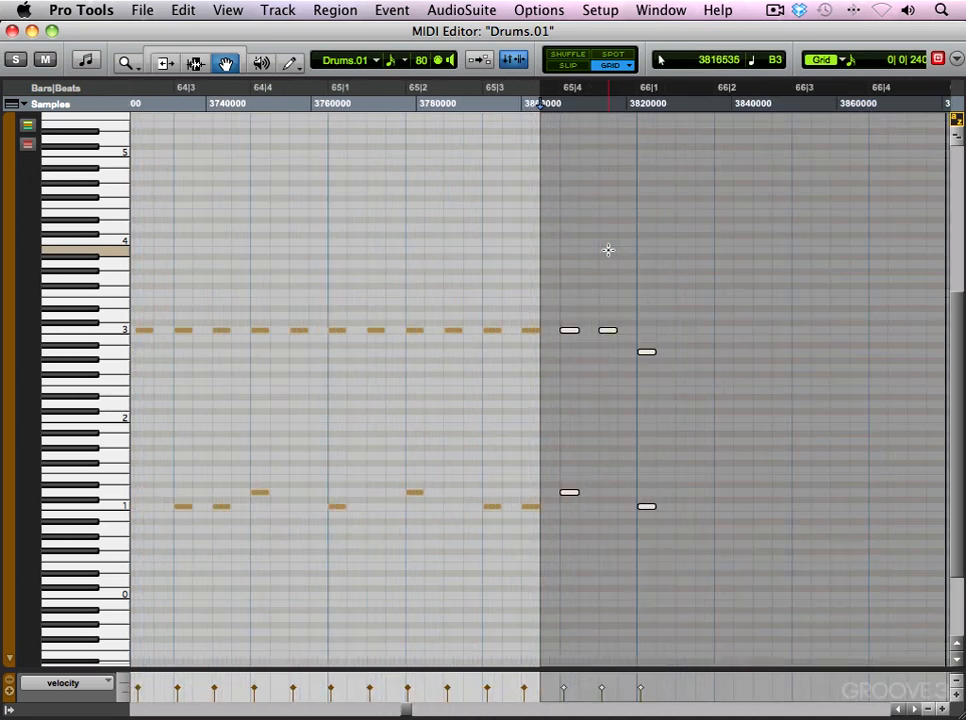
- Play the drums from just before bar 66 to hear the ending of Verse 2
click(616, 283)
key(space)
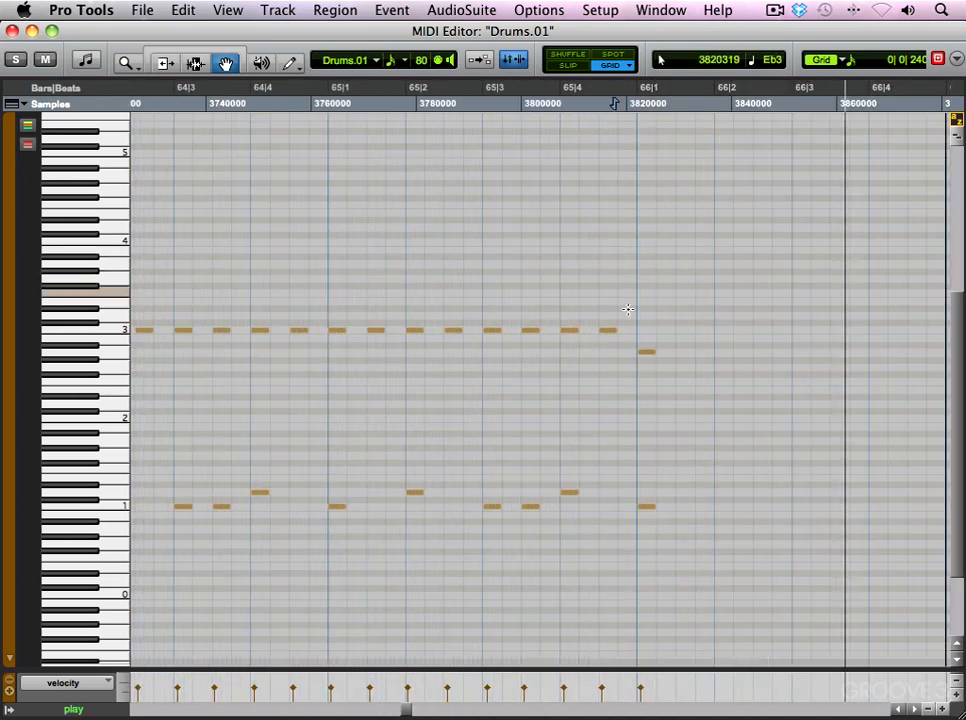
key(r)
key(space)
- Move bar 66's downbeat cymbal note to C3 and add snare hits on beats 2 and 4 plus two eighth-note kicks on beat 3
drag(595, 356, 595, 333)
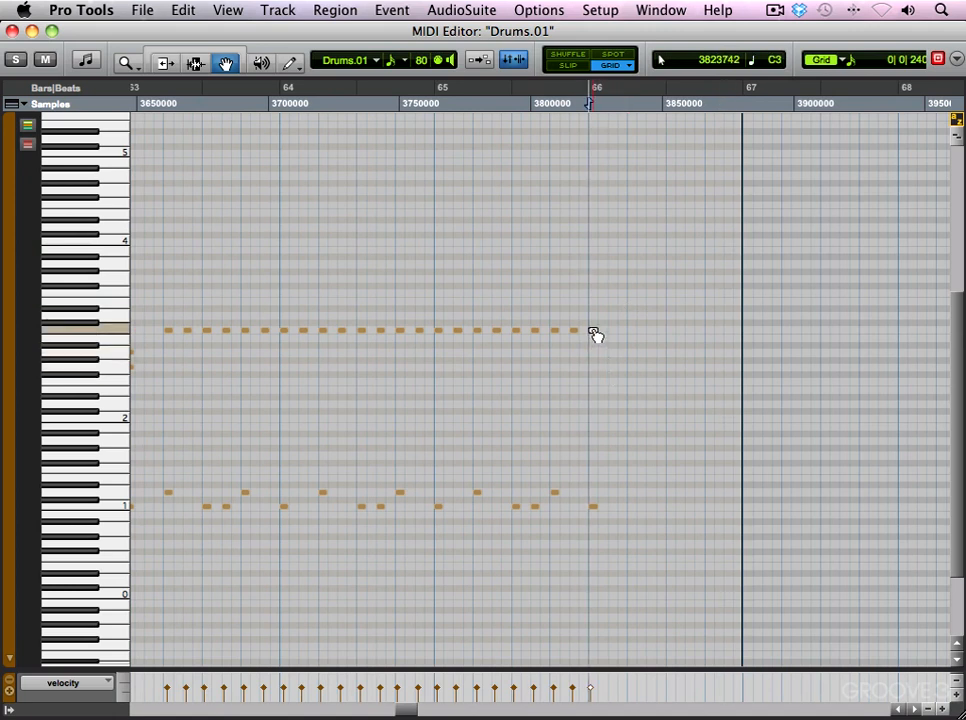
drag(597, 508, 633, 495)
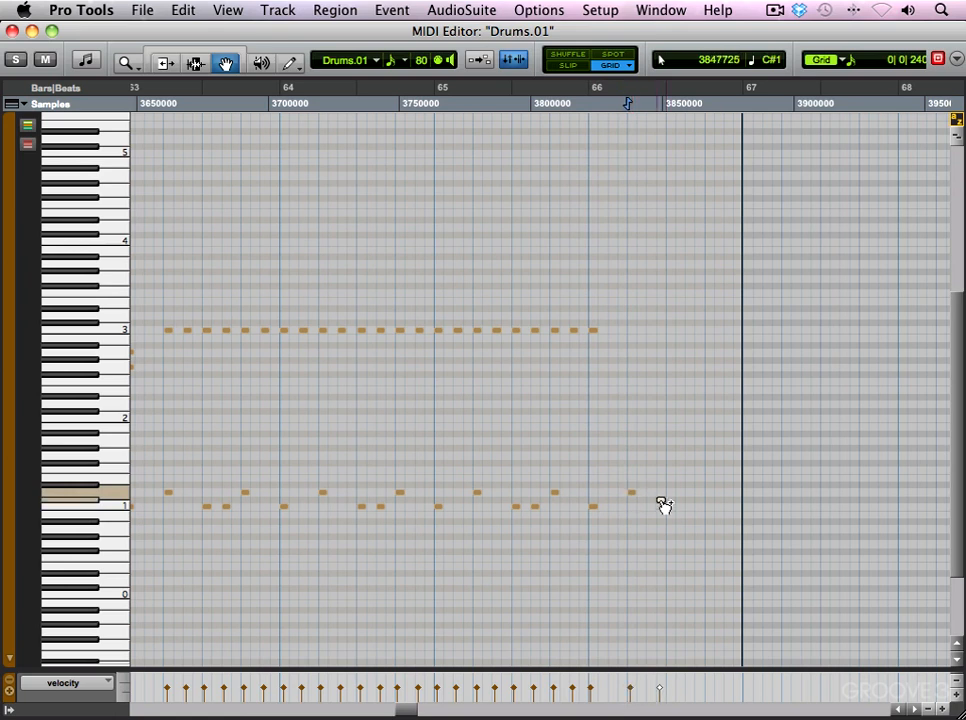
click(675, 507)
click(692, 507)
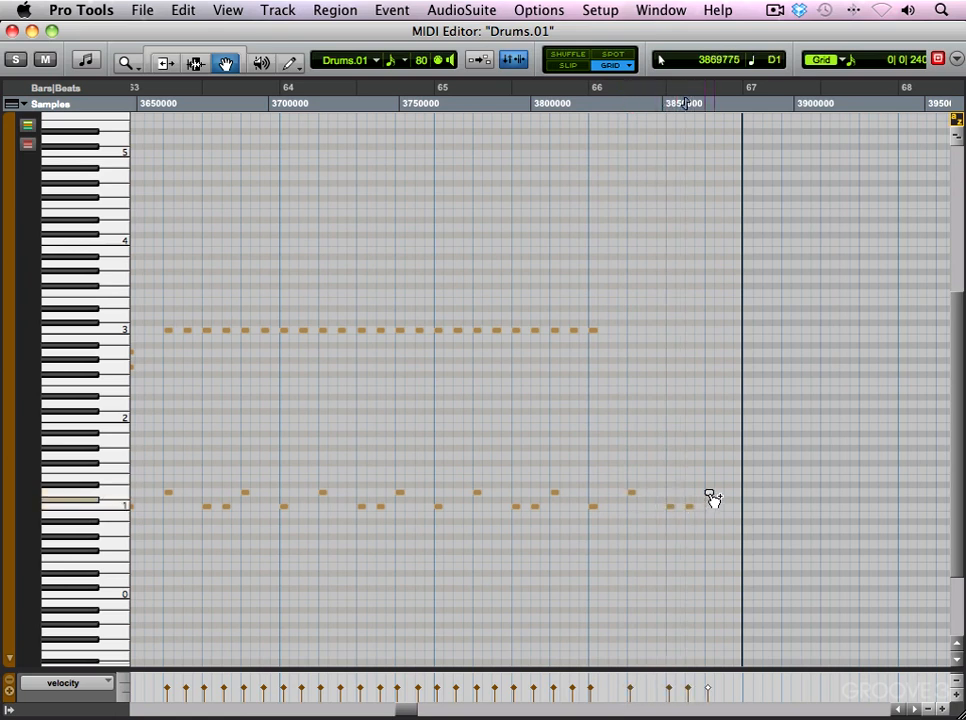
- Delete the C3 note on bar 66's downbeat and duplicate bar 65's C3 notes into bar 66
alt+click(596, 333)
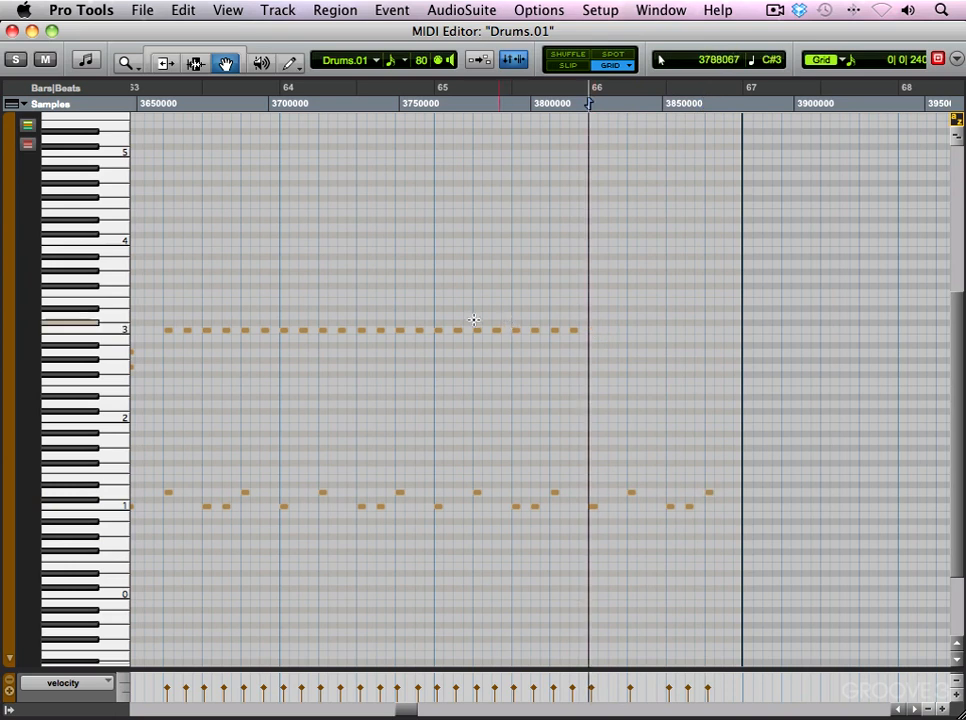
drag(437, 316, 600, 340)
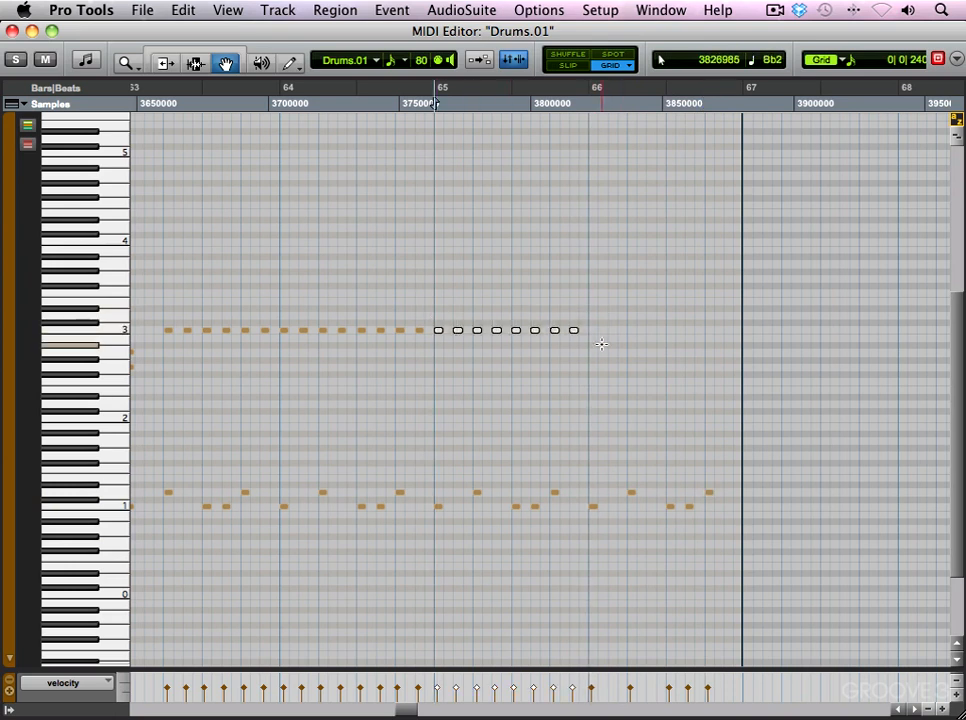
key(super+d)
- Play back the extended Verse 2 ending, including the stretch from bar 63 to bar 67
click(560, 380)
key(space)
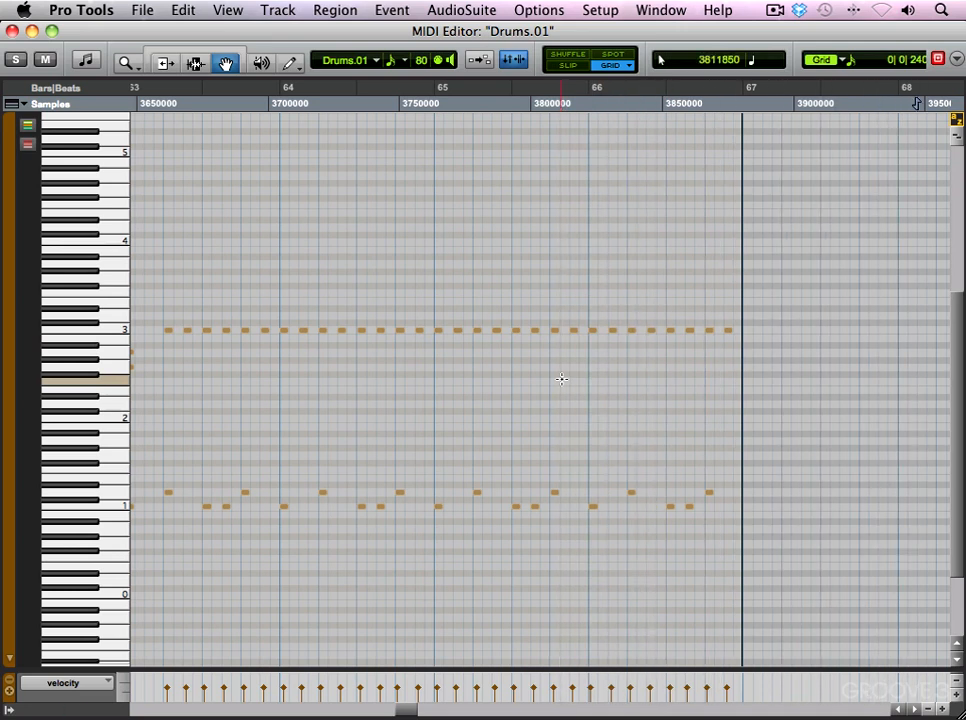
key(r)
click(349, 370)
key(space)
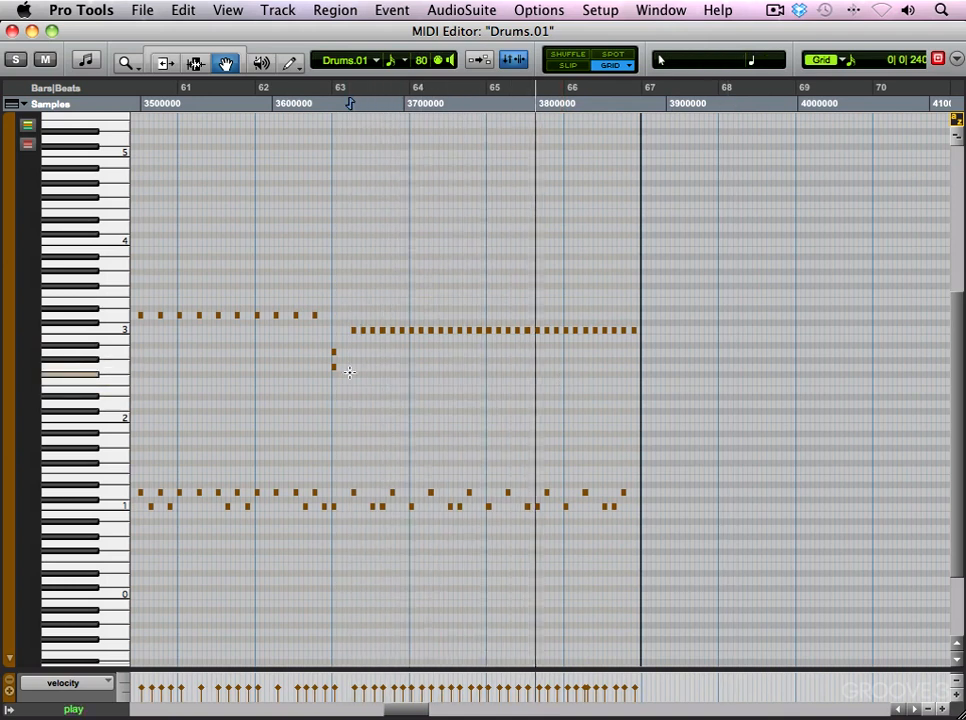
key(space)
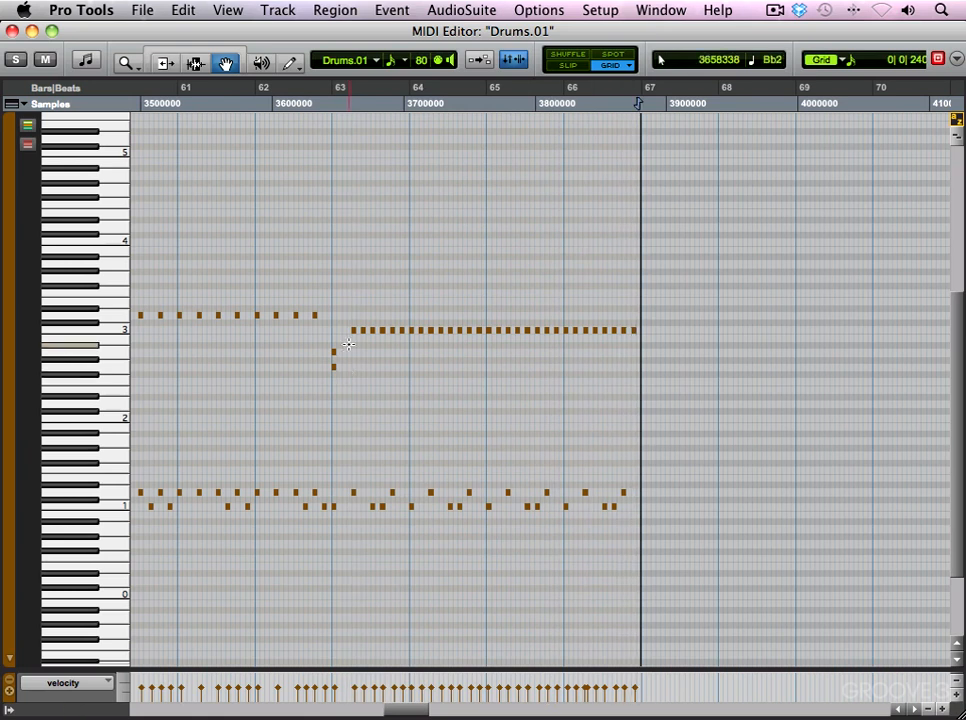
- Select the eight C3 notes in bar 66 and move them down to F1
key(t)
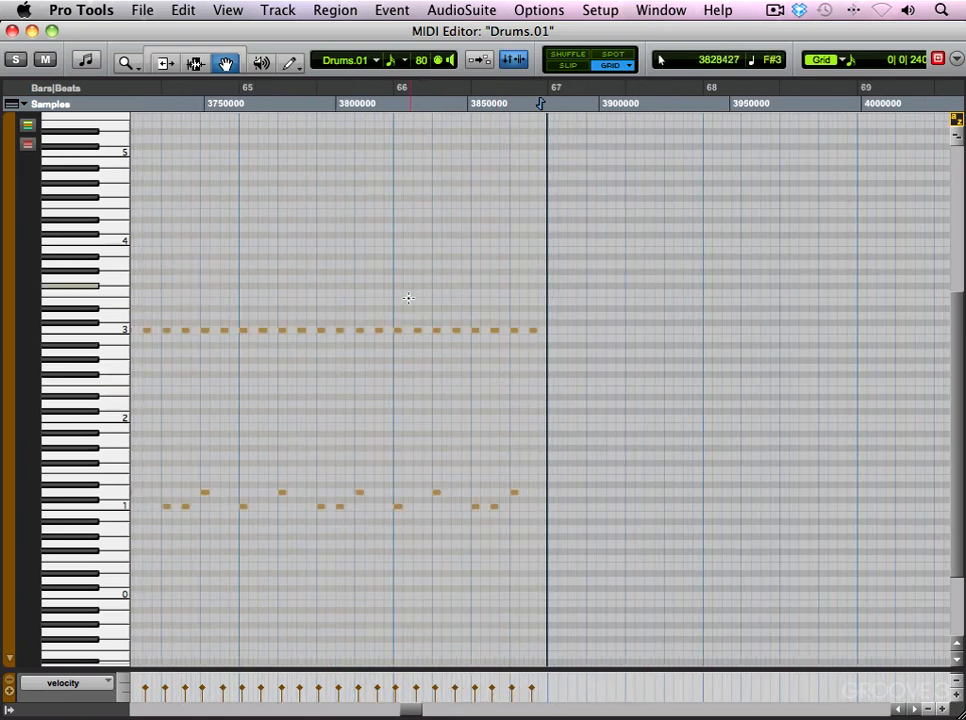
drag(394, 308, 540, 343)
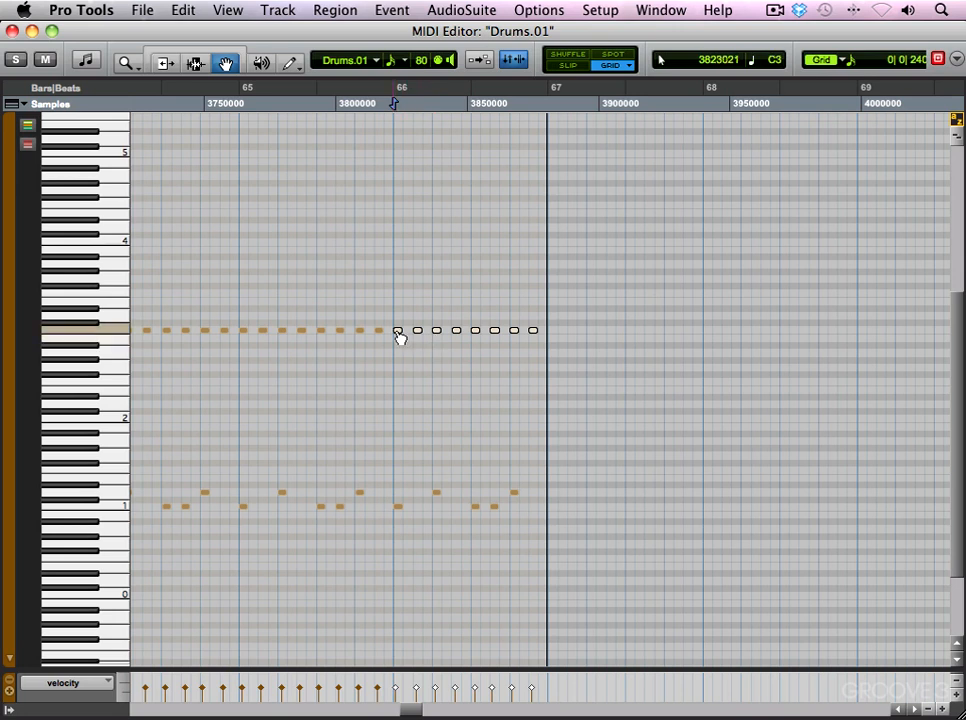
drag(398, 338, 399, 472)
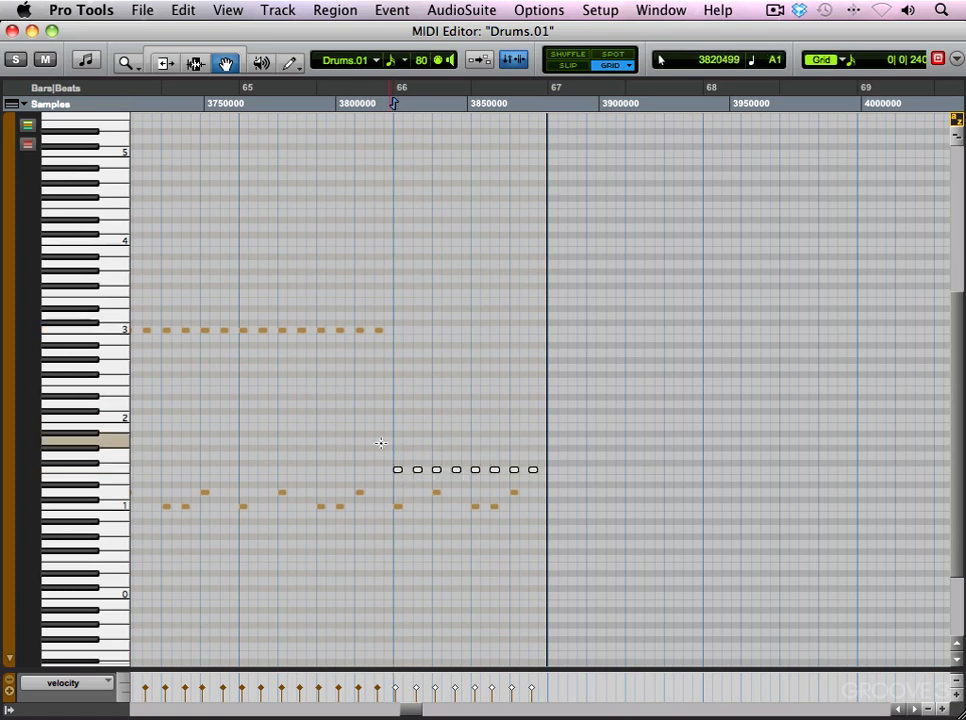
- Play the drums from beat 3 of bar 65 across the change into bar 66
click(331, 427)
key(space)
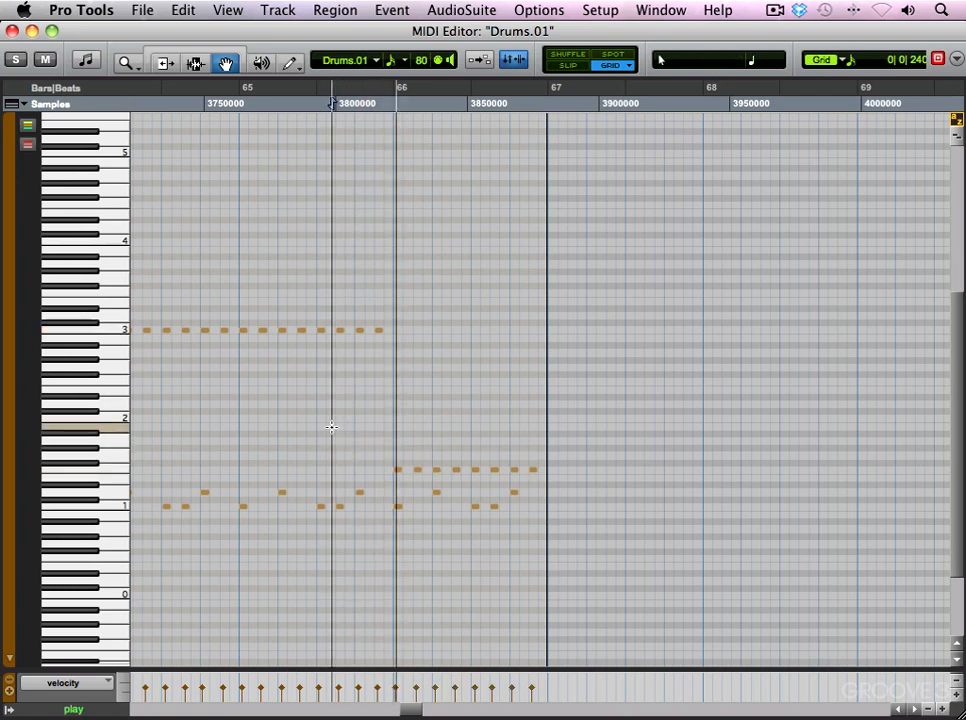
key(space)
click(420, 437)
click(401, 429)
key(super+bracketright)
key(super+bracketright)
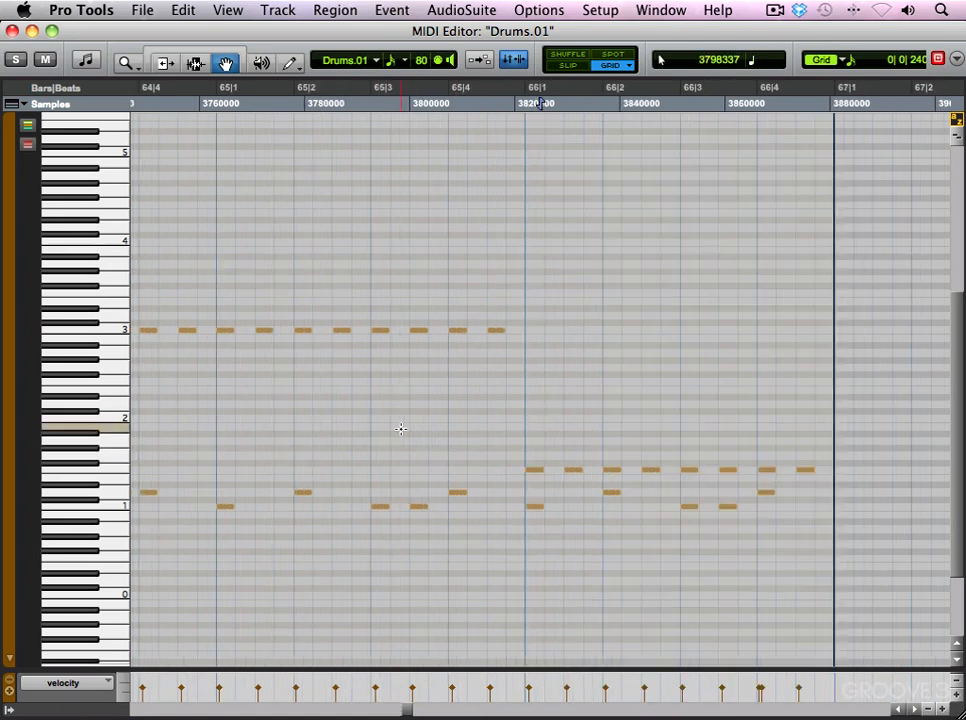
click(281, 420)
key(space)
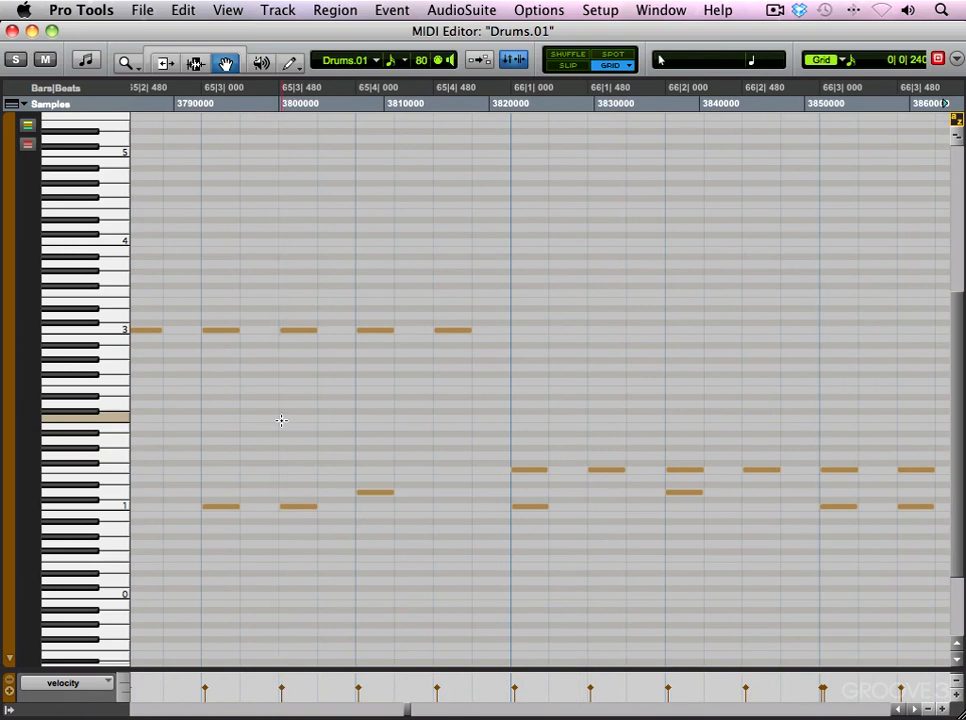
- Add copied snare notes on D1 so every eighth note of bar 66 has a snare hit
key(super+bracketleft)
key(super+bracketleft)
drag(540, 470, 539, 492)
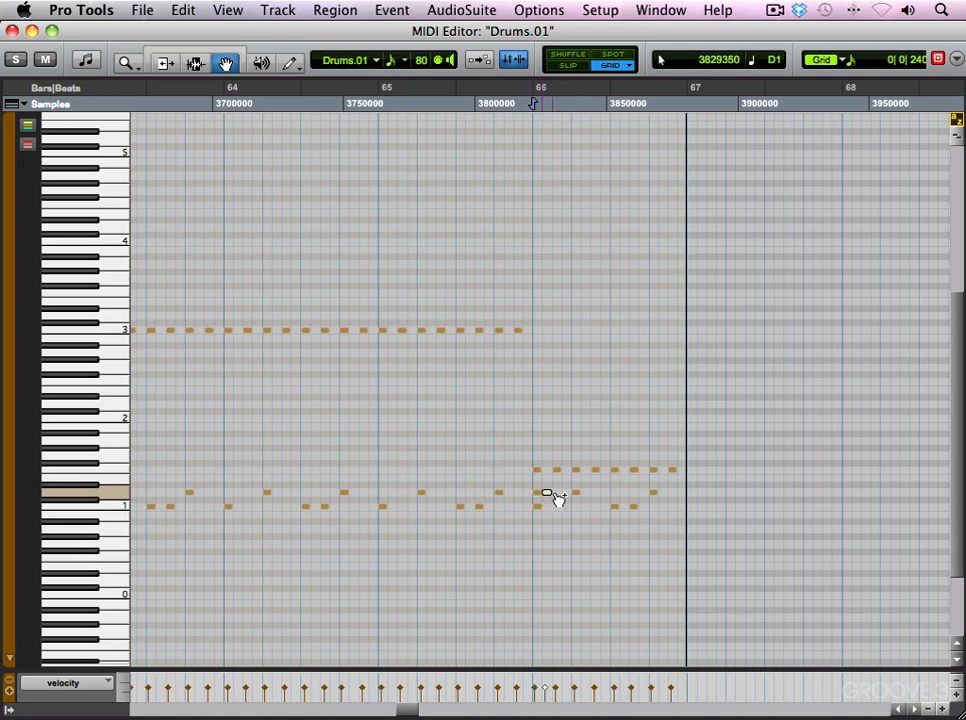
drag(563, 498, 597, 498)
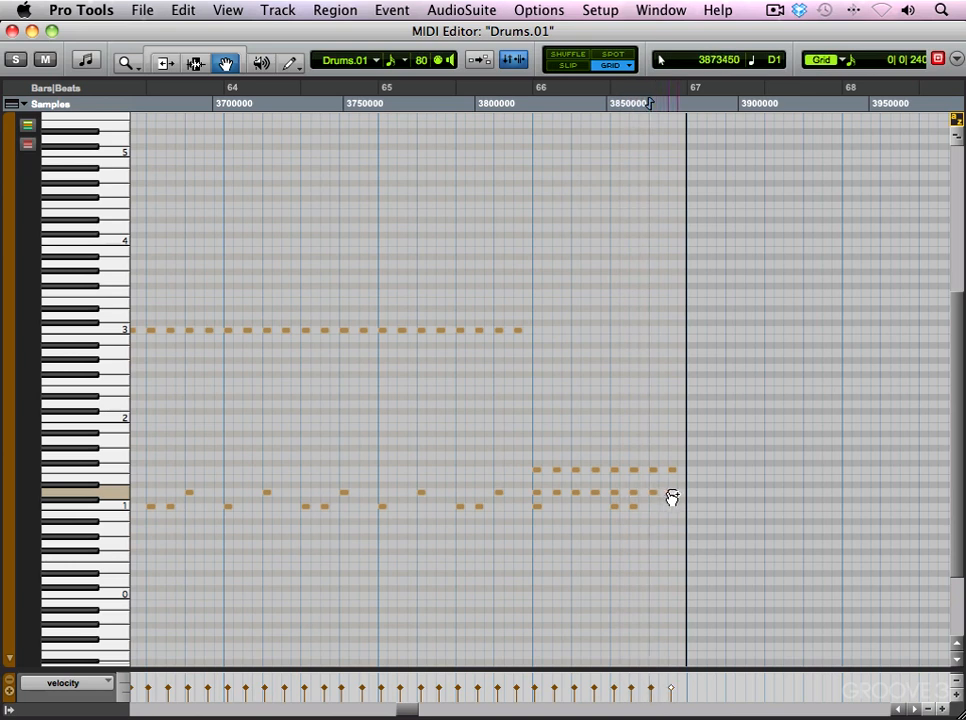
- Delete bar 66's off-beat C1 kick after beat 3 and add copied kicks on beats 2 and 4
click(635, 507)
key(Delete)
click(568, 508)
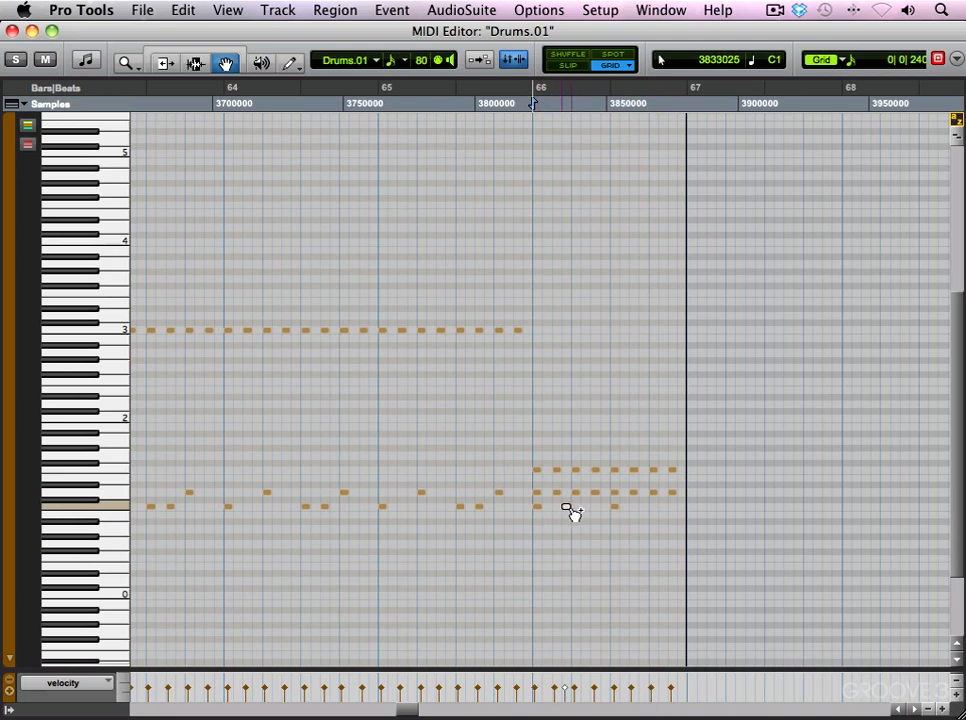
drag(577, 511, 653, 511)
- Play the new bar 66 fill, first from bar 65 and again from bar 63 past the end of Verse 2
click(473, 427)
key(space)
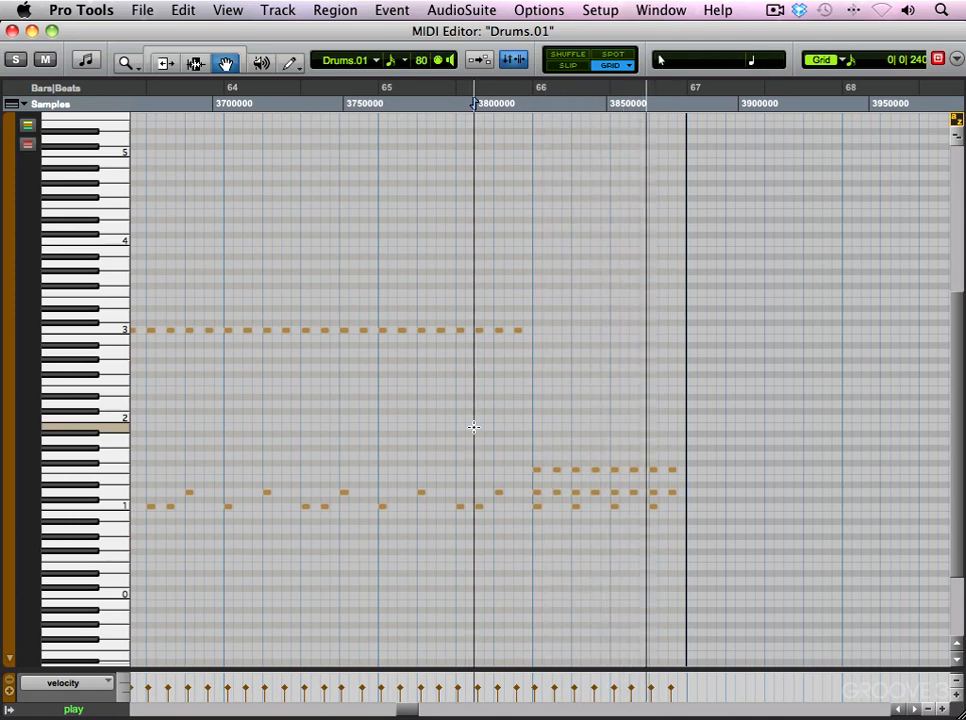
key(super+bracketleft)
key(super+bracketleft)
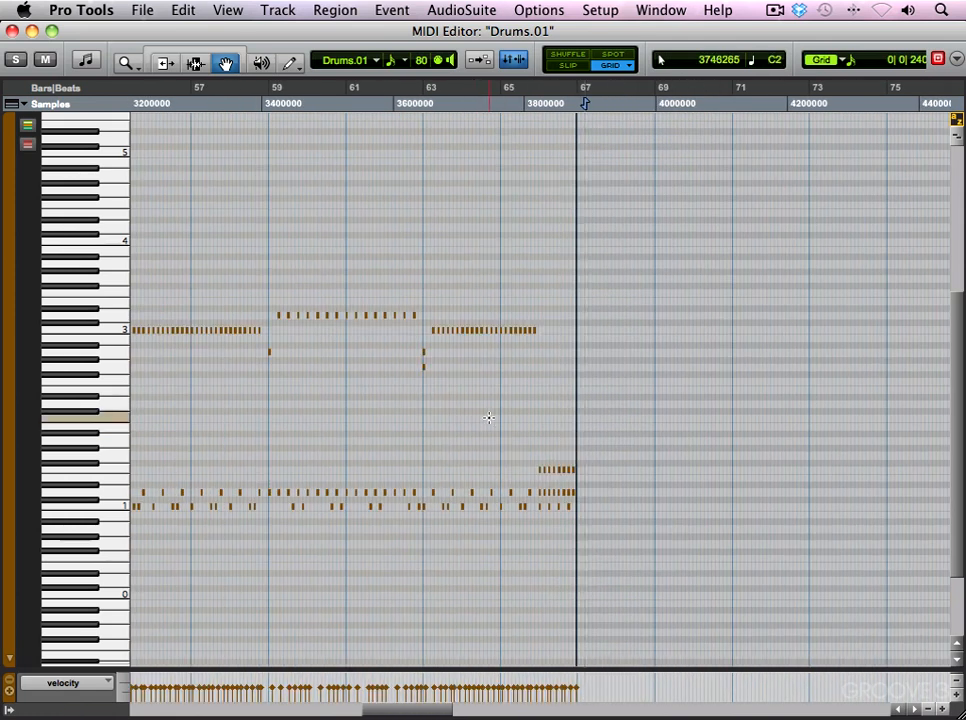
click(422, 389)
key(space)
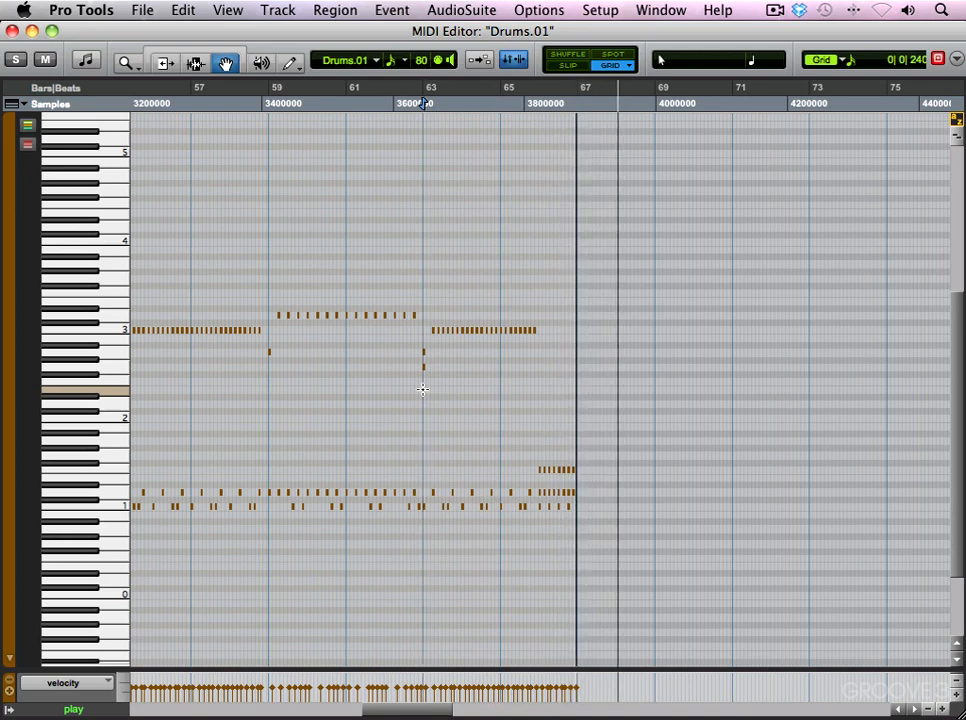
key(super+bracketleft)
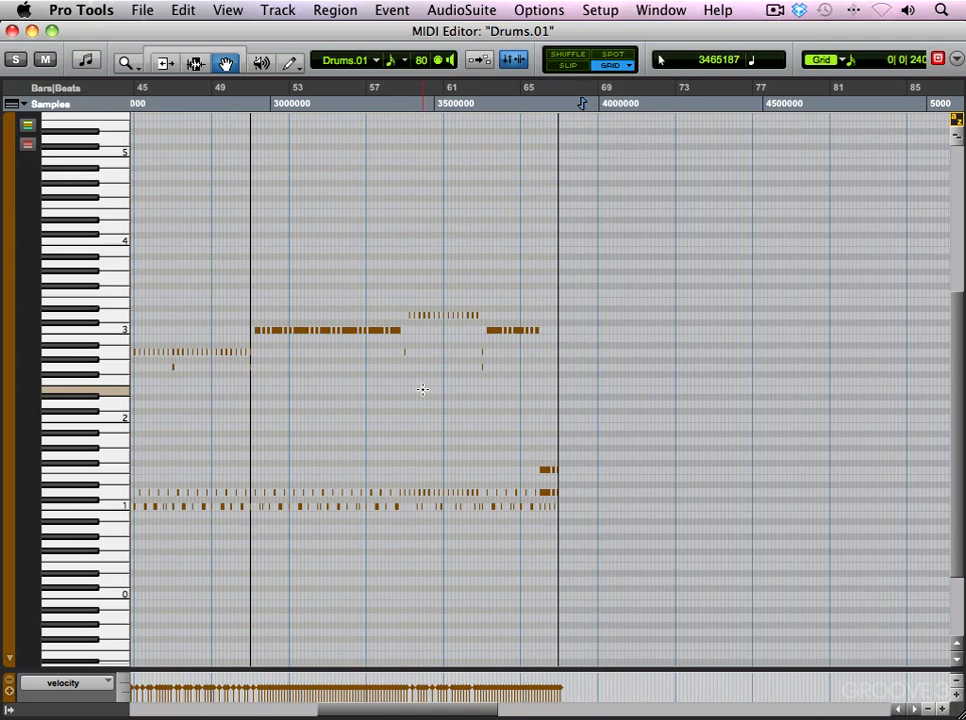